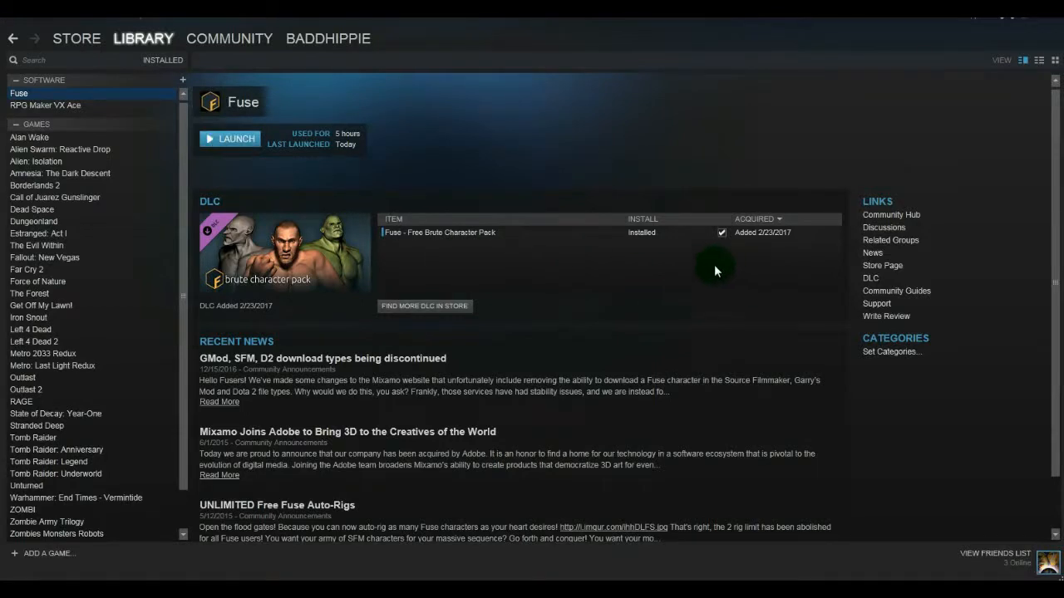
- Open Fuse's store page and examine its product description and downloadable content
{"action": "left_click", "coordinate": [876, 269]}
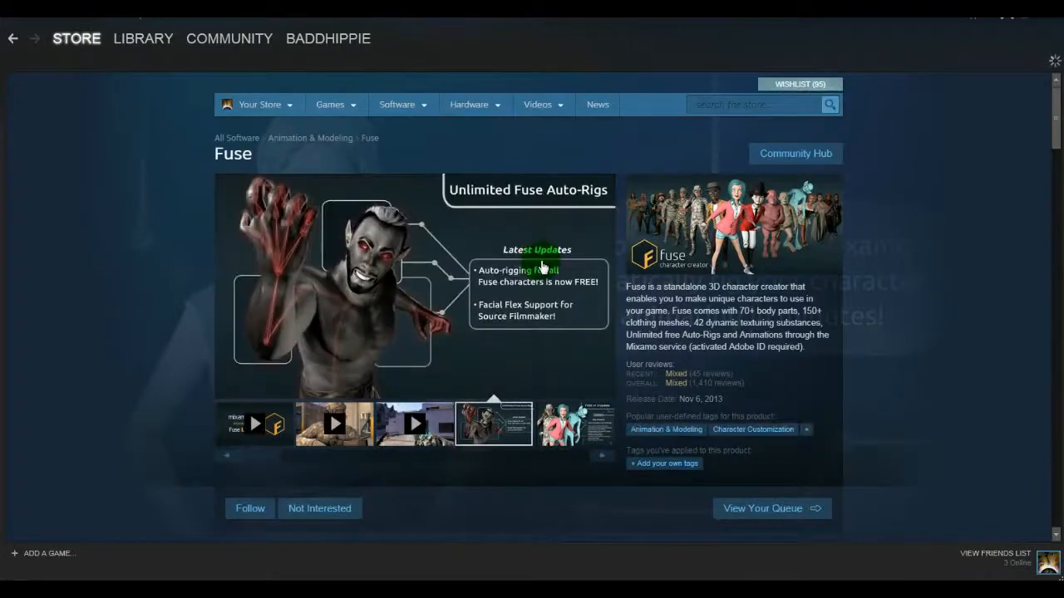
{"action": "scroll", "coordinate": [524, 341], "scroll_direction": "down", "scroll_amount": 10}
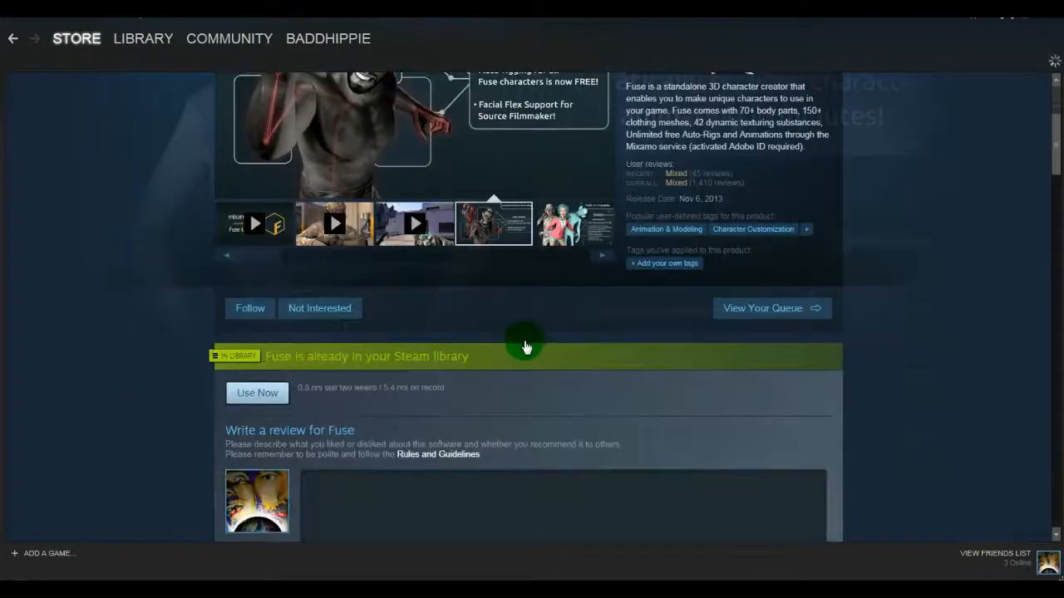
{"action": "scroll", "coordinate": [509, 353], "scroll_direction": "down", "scroll_amount": 2}
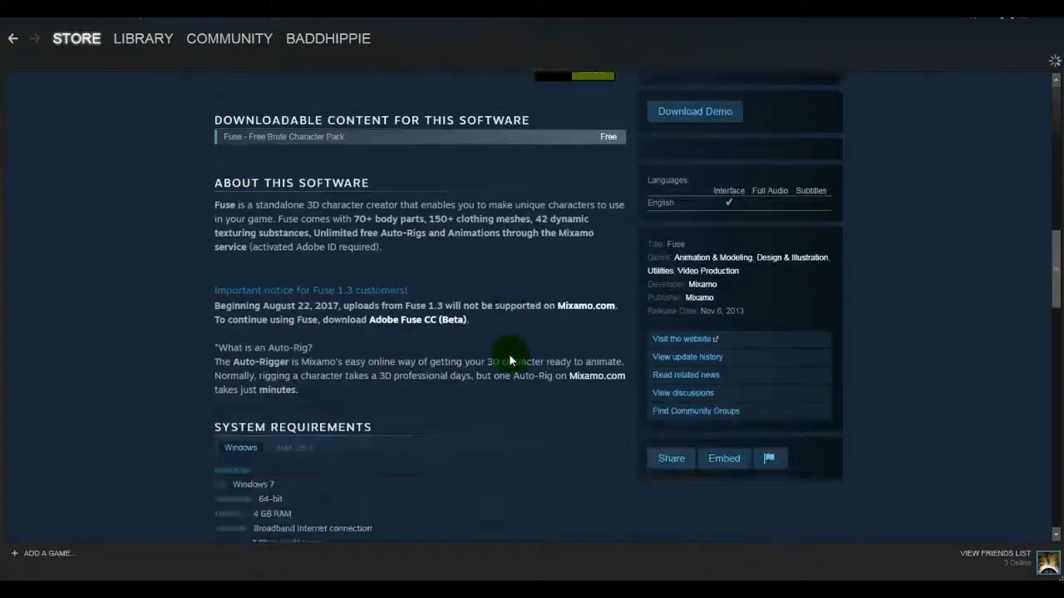
{"action": "scroll", "coordinate": [509, 353], "scroll_direction": "up", "scroll_amount": 3}
{"action": "scroll", "coordinate": [404, 295], "scroll_direction": "up", "scroll_amount": 10}
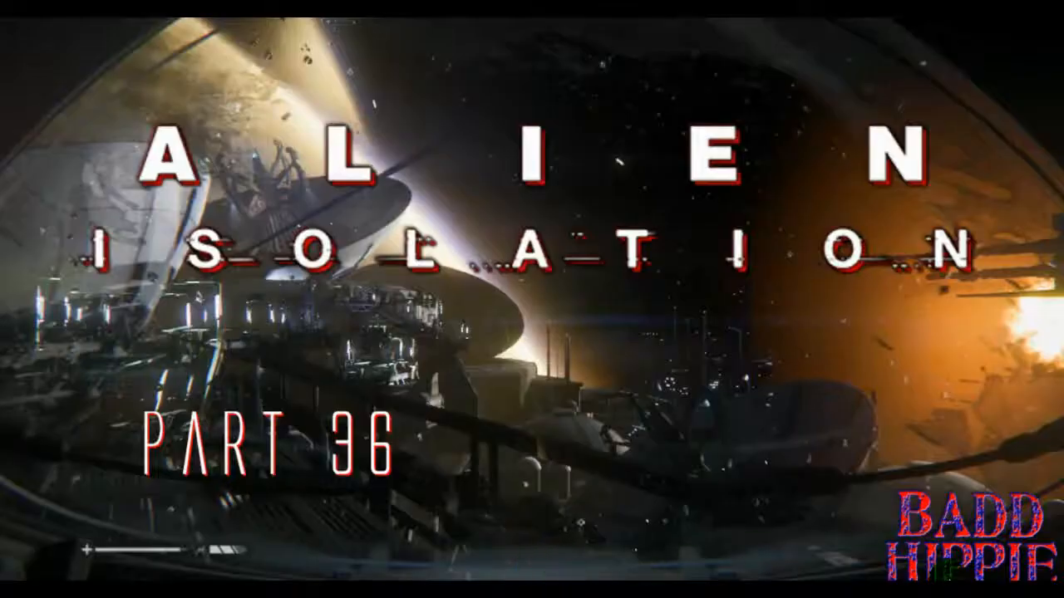
- Launch Fuse from the Steam tray entry and maximize its window
{"action": "left_click", "coordinate": [952, 590]}
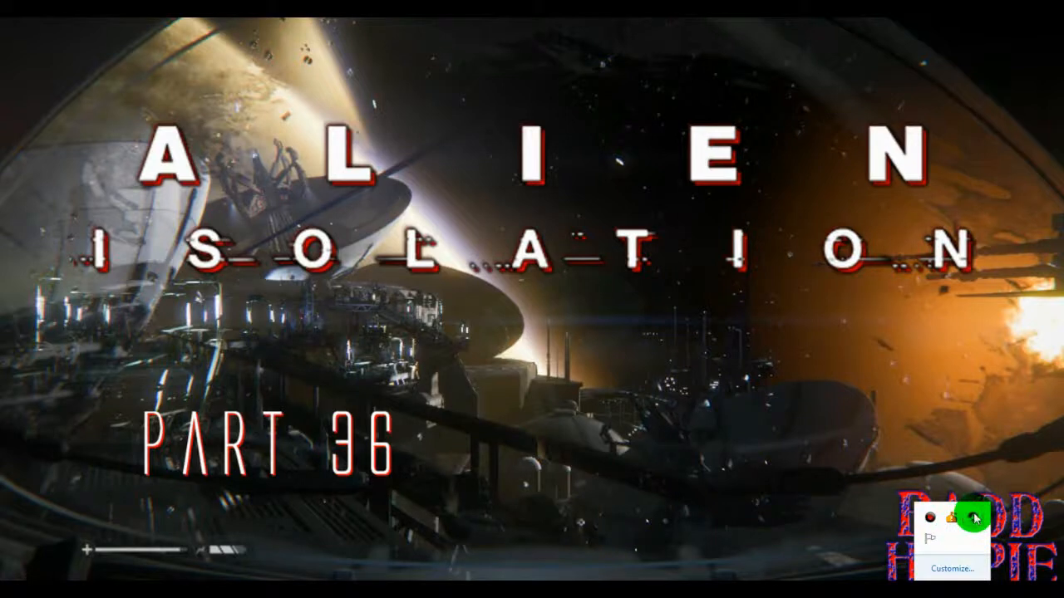
{"action": "right_click", "coordinate": [974, 518]}
{"action": "left_click", "coordinate": [844, 322]}
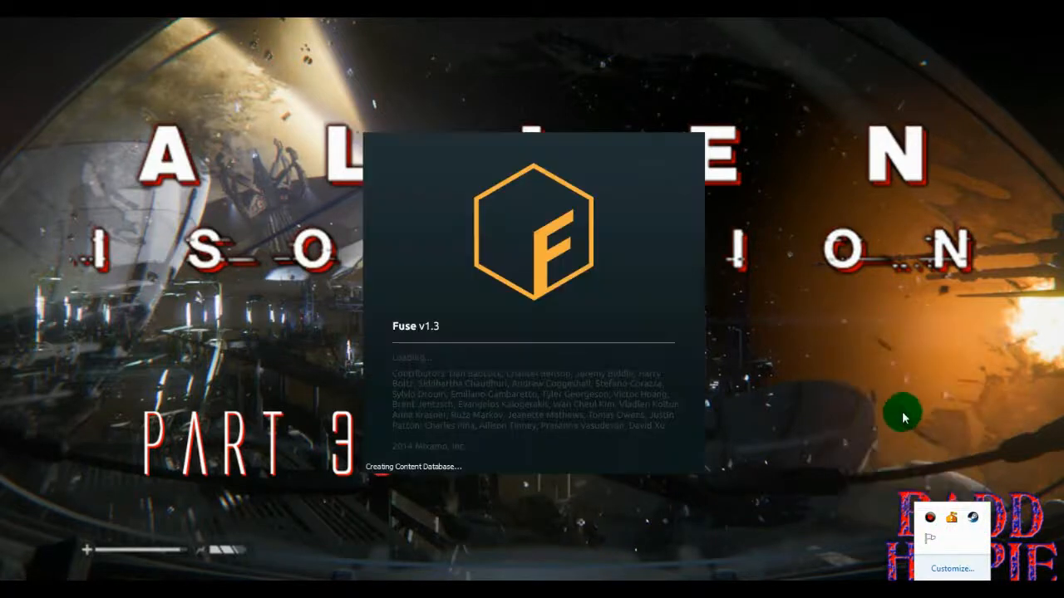
{"action": "left_click", "coordinate": [954, 590]}
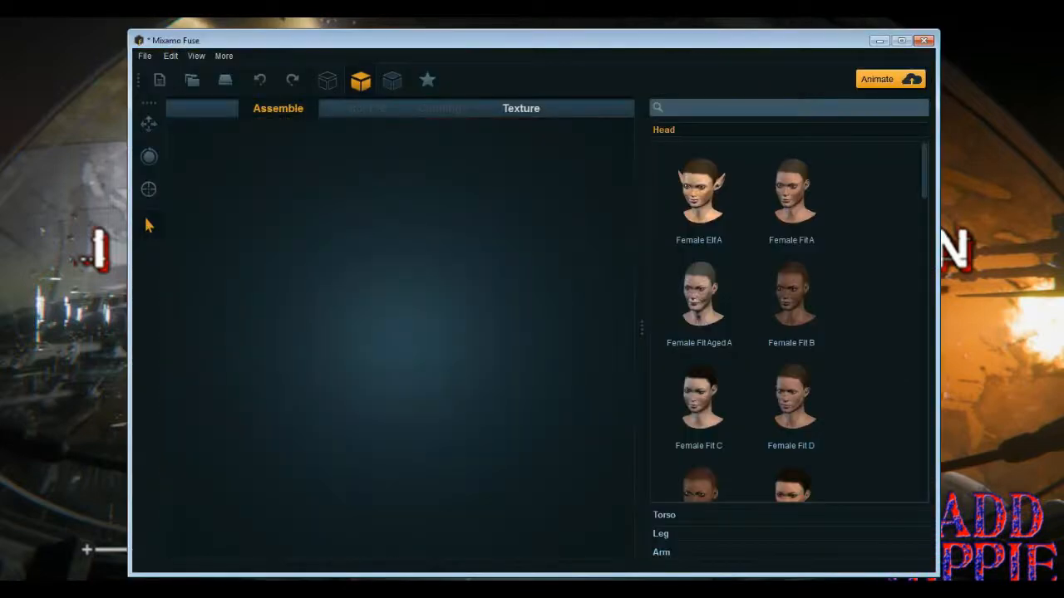
{"action": "left_click", "coordinate": [901, 40]}
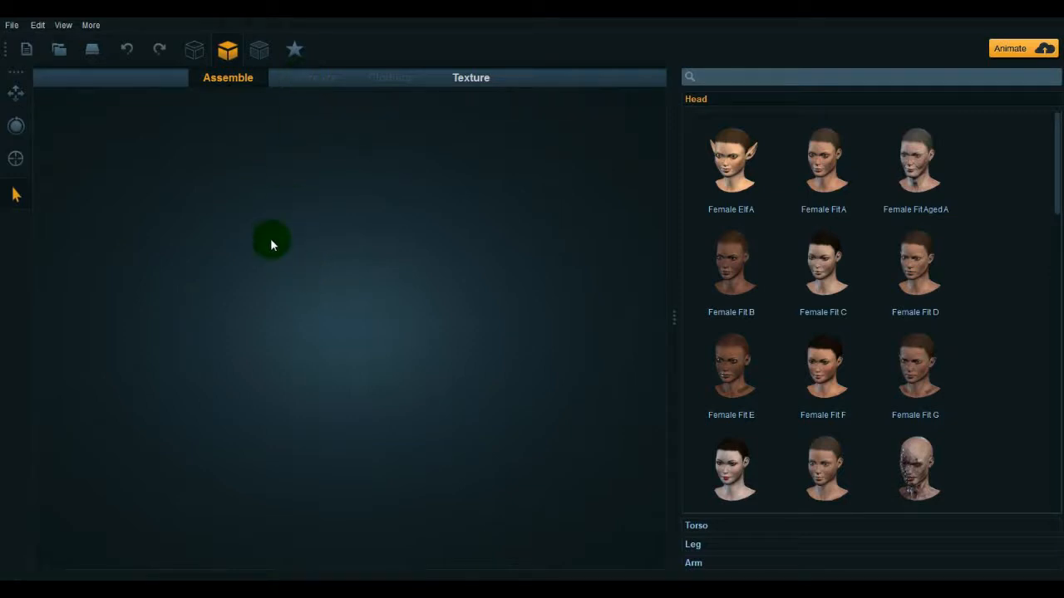
{"action": "left_click", "coordinate": [13, 26]}
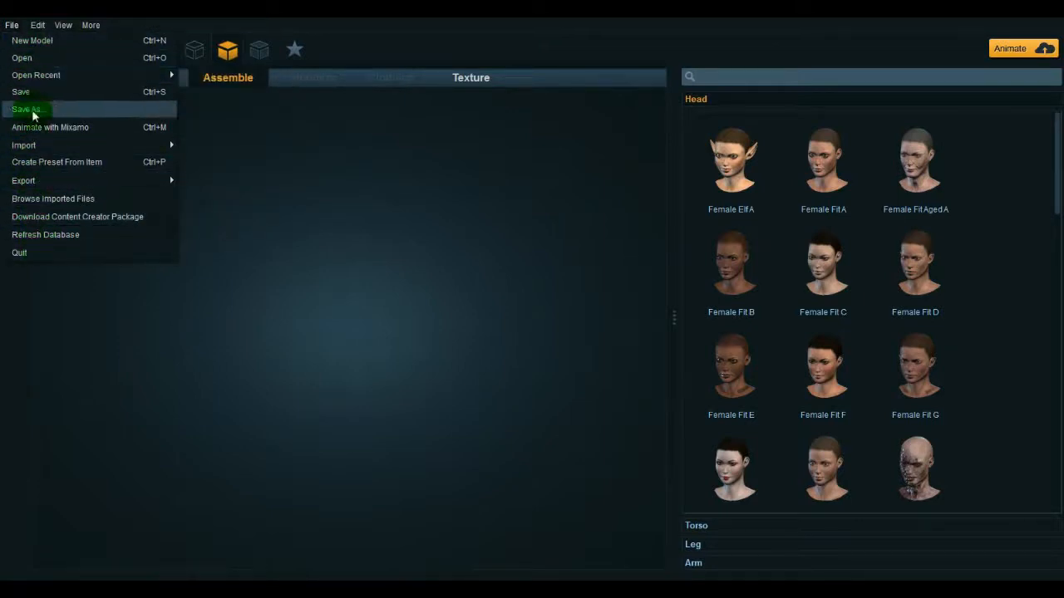
{"action": "mouse_move", "coordinate": [38, 24]}
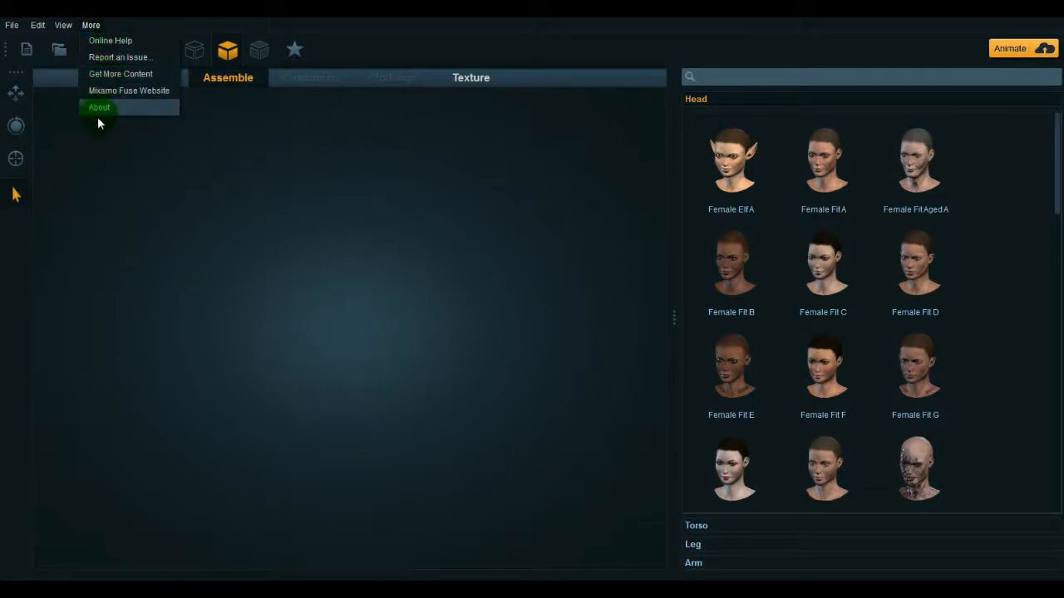
{"action": "left_click", "coordinate": [264, 162]}
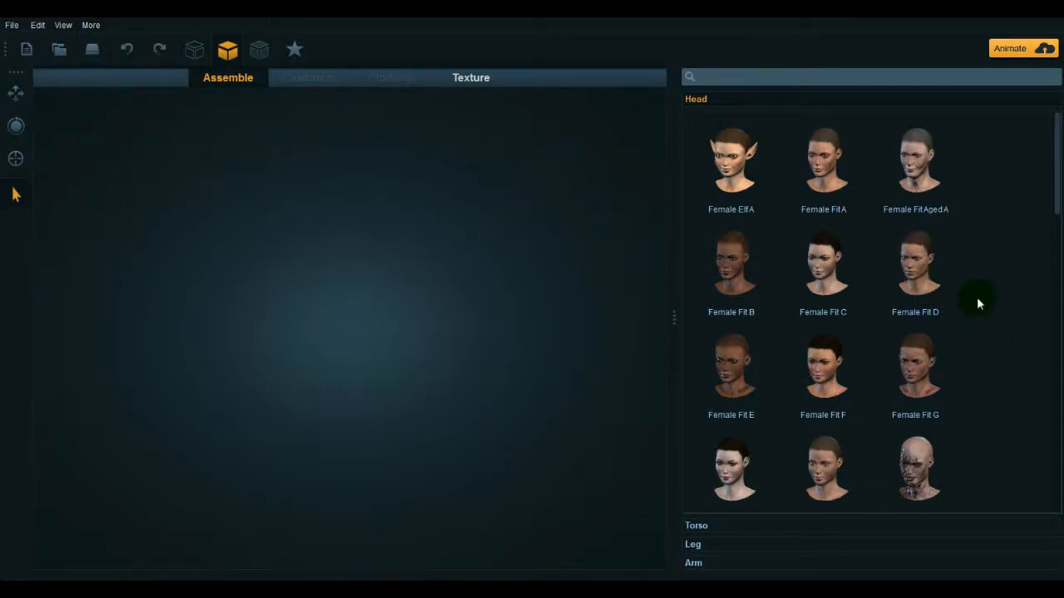
- Filter the head library with the search terms "Male Fit A"
{"action": "left_click", "coordinate": [737, 81]}
{"action": "type", "text": "Male"}
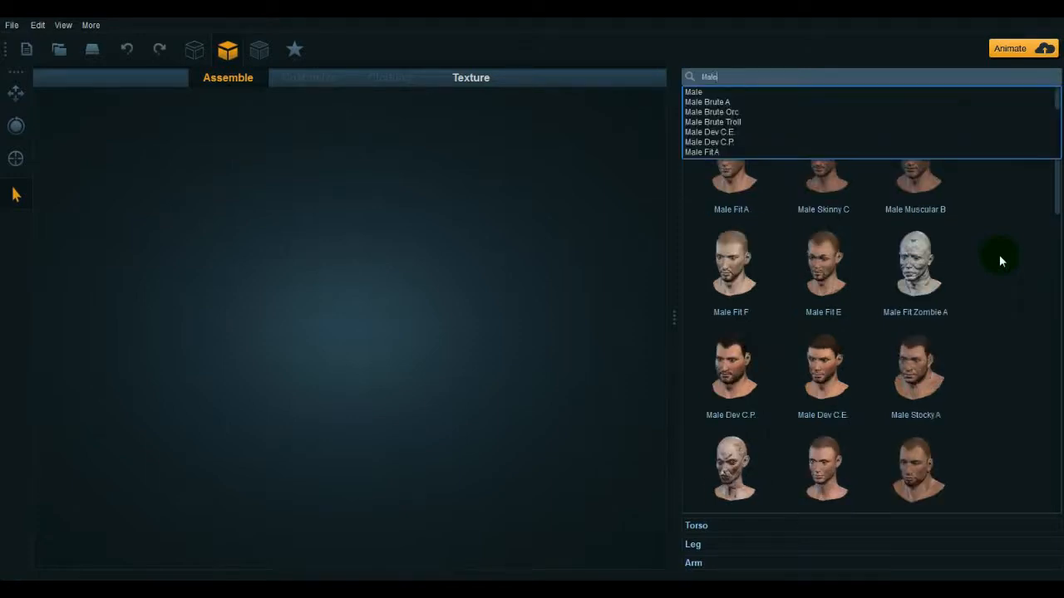
{"action": "type", "text": "Fi"}
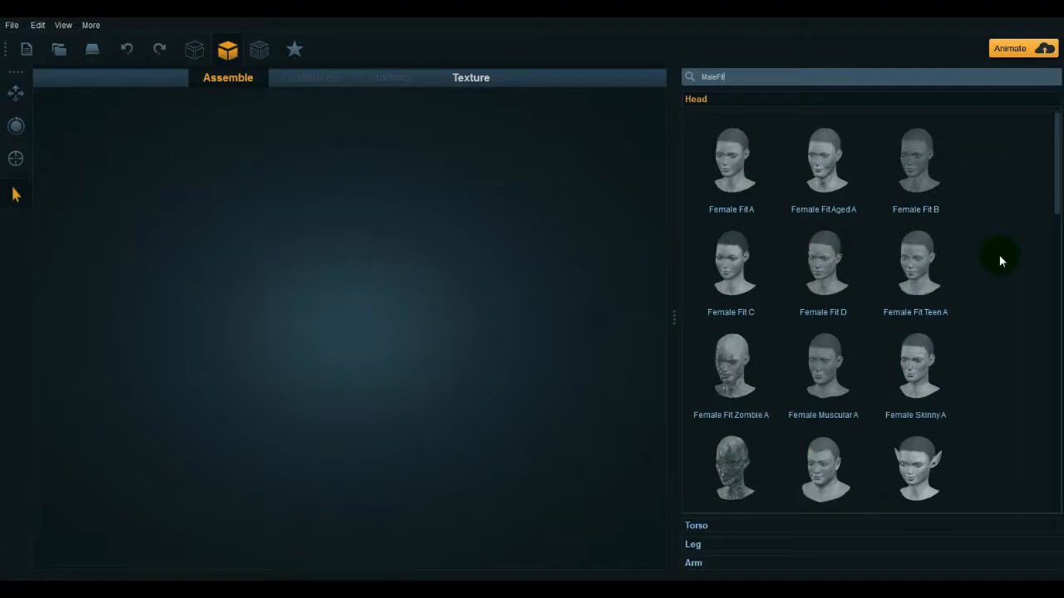
{"action": "key", "text": "BackSpace"}
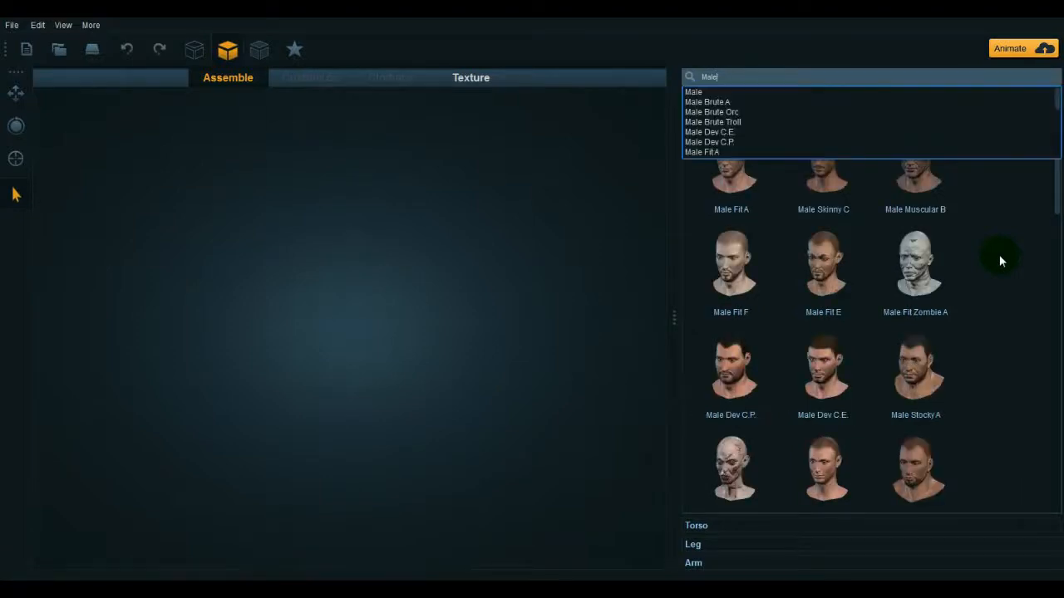
{"action": "type", "text": "Fit"}
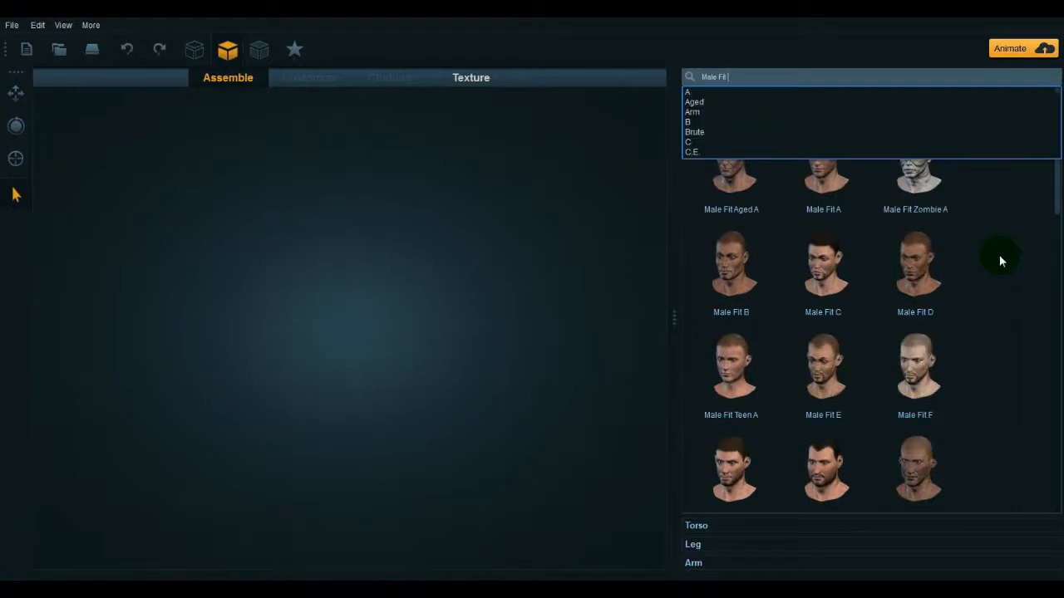
{"action": "left_click", "coordinate": [689, 94]}
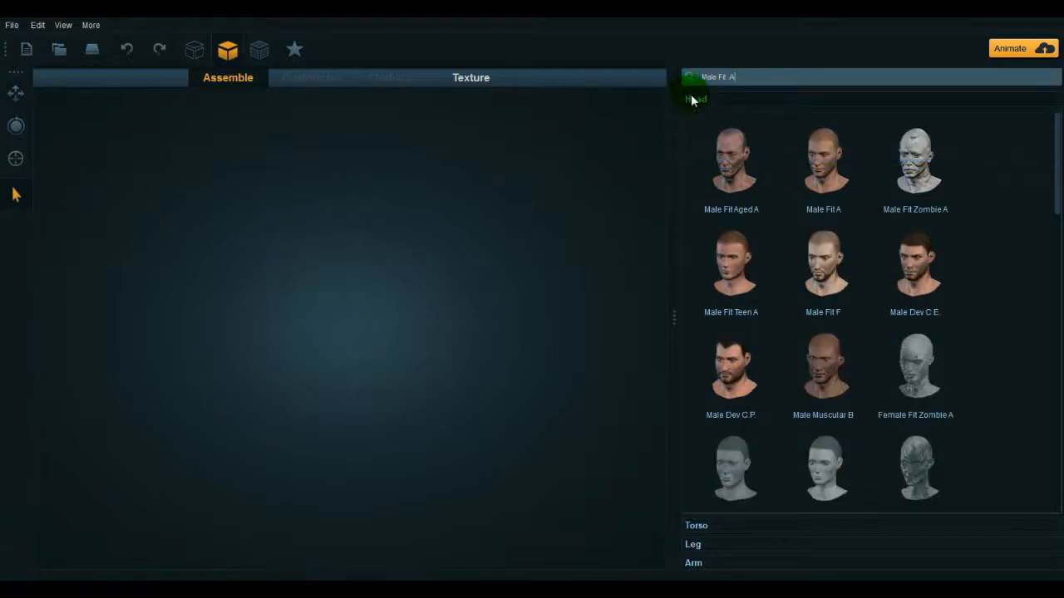
- Browse the filtered heads and add the Male Fit A head to the empty scene
{"action": "left_click", "coordinate": [929, 170]}
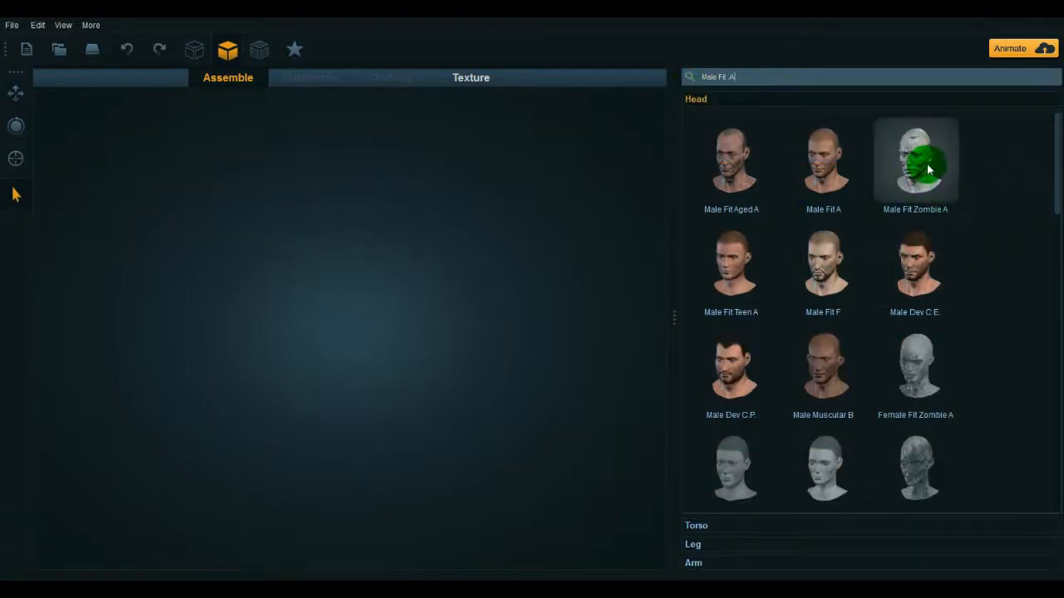
{"action": "left_click", "coordinate": [715, 310]}
{"action": "scroll", "coordinate": [998, 325], "scroll_direction": "down", "scroll_amount": 3}
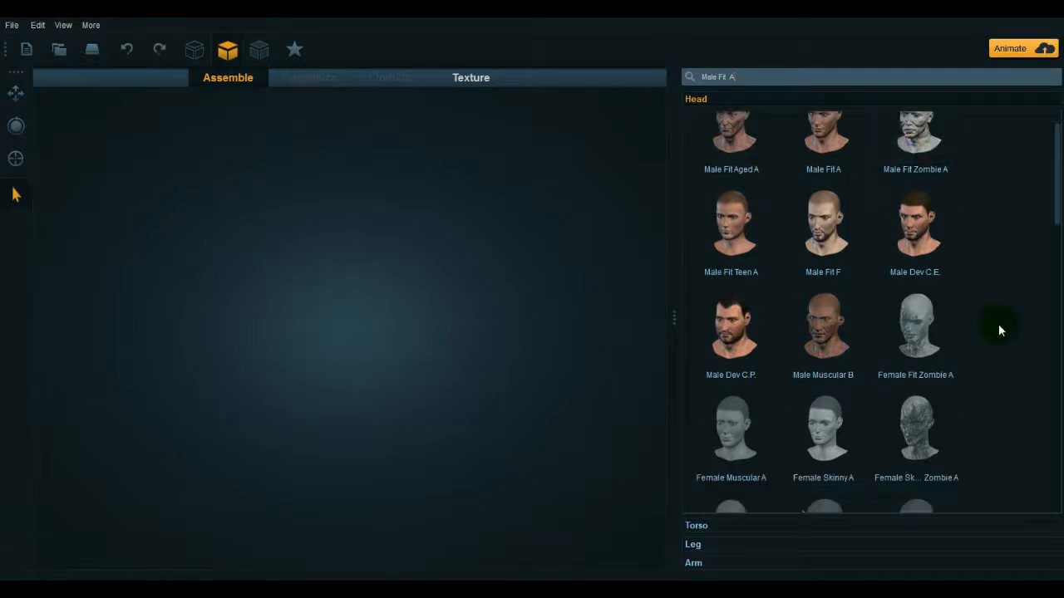
{"action": "scroll", "coordinate": [998, 330], "scroll_direction": "down", "scroll_amount": 3}
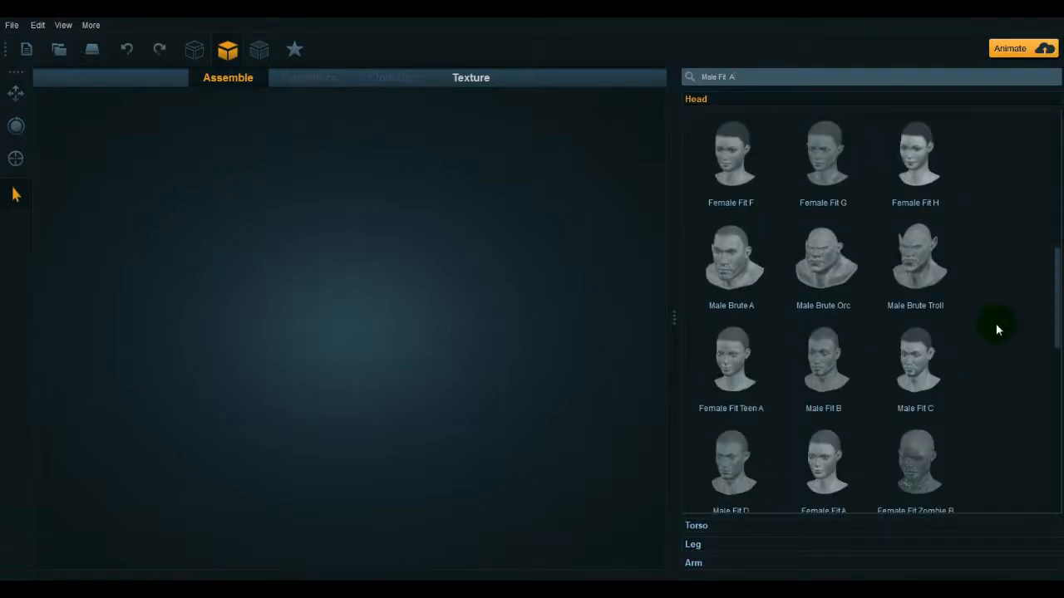
{"action": "scroll", "coordinate": [996, 323], "scroll_direction": "up", "scroll_amount": 6}
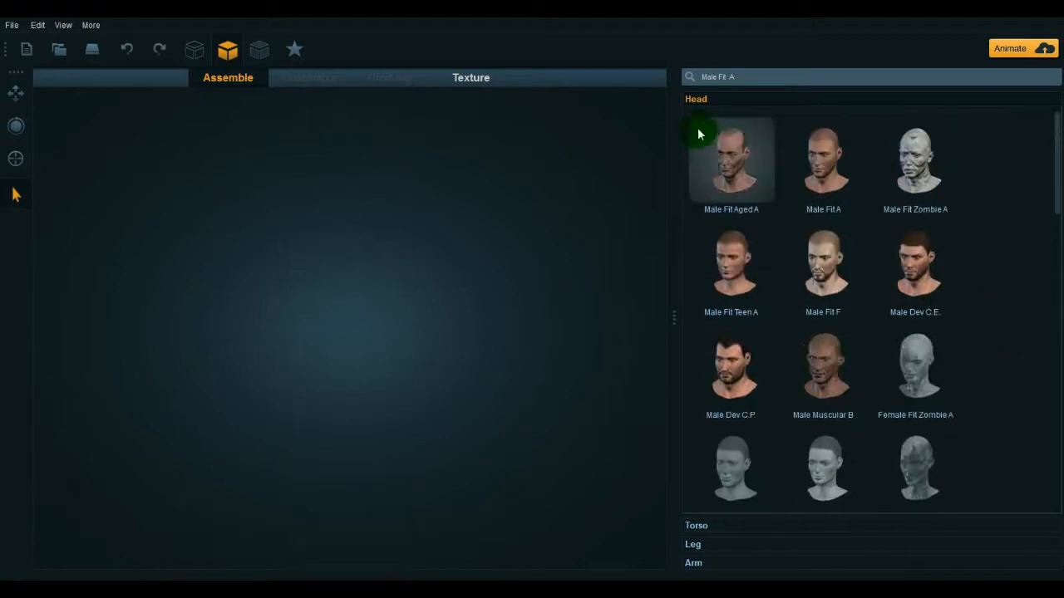
{"action": "left_click", "coordinate": [712, 75]}
{"action": "left_click", "coordinate": [812, 183]}
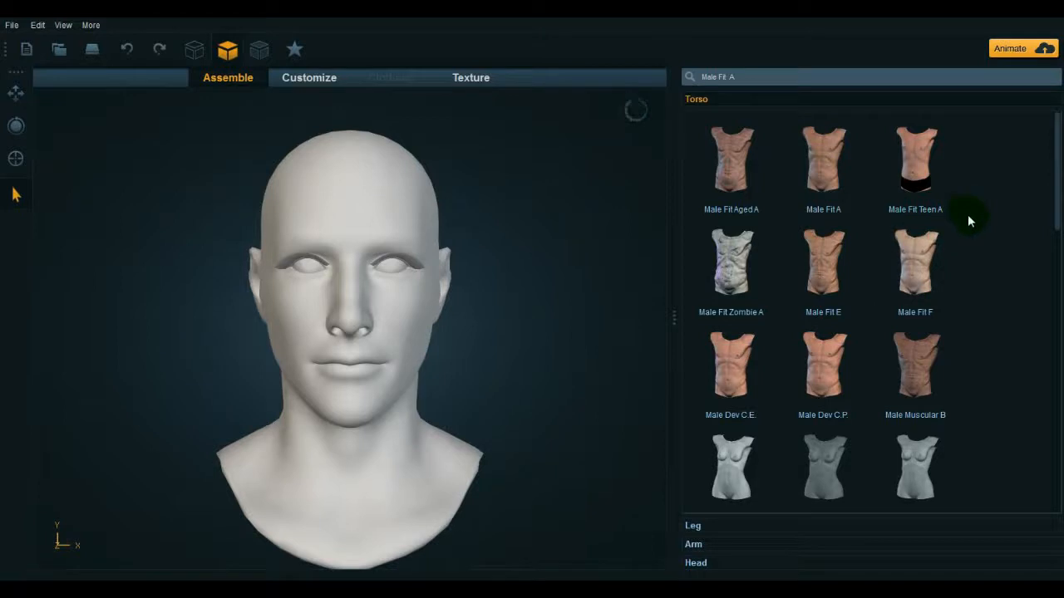
- Add the Male Fit A torso and legs plus a pair of arms to complete the character's body
{"action": "left_click", "coordinate": [709, 185]}
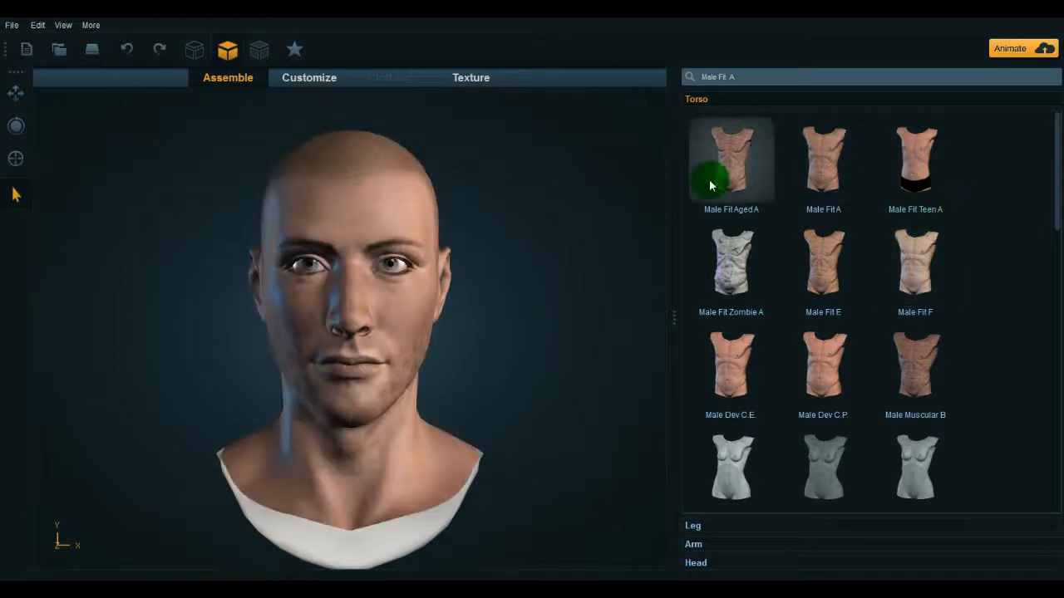
{"action": "left_click_drag", "start_coordinate": [623, 223], "coordinate": [571, 228]}
{"action": "left_click", "coordinate": [820, 166]}
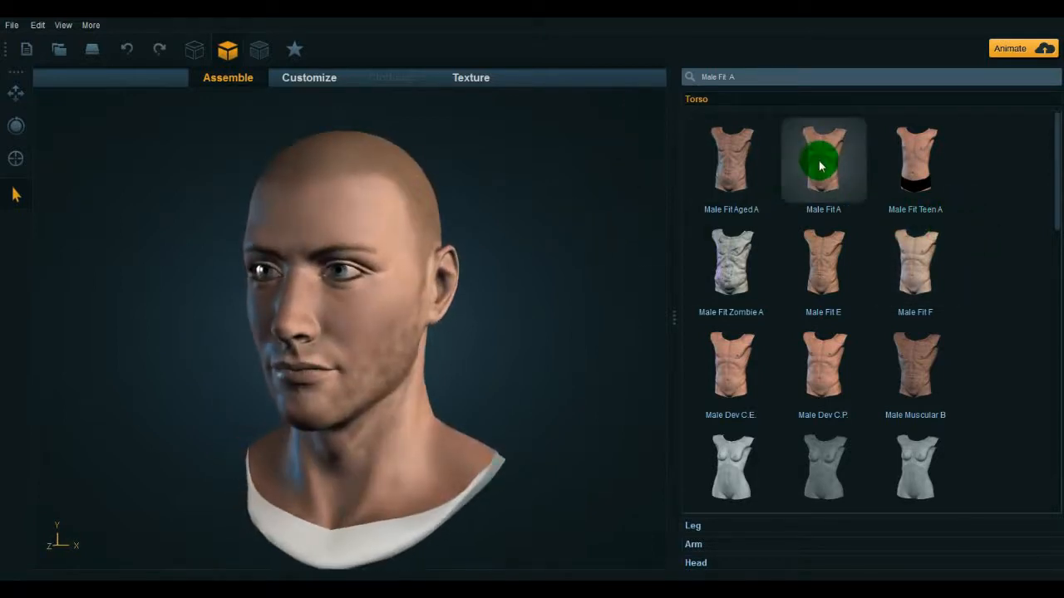
{"action": "left_click", "coordinate": [584, 213]}
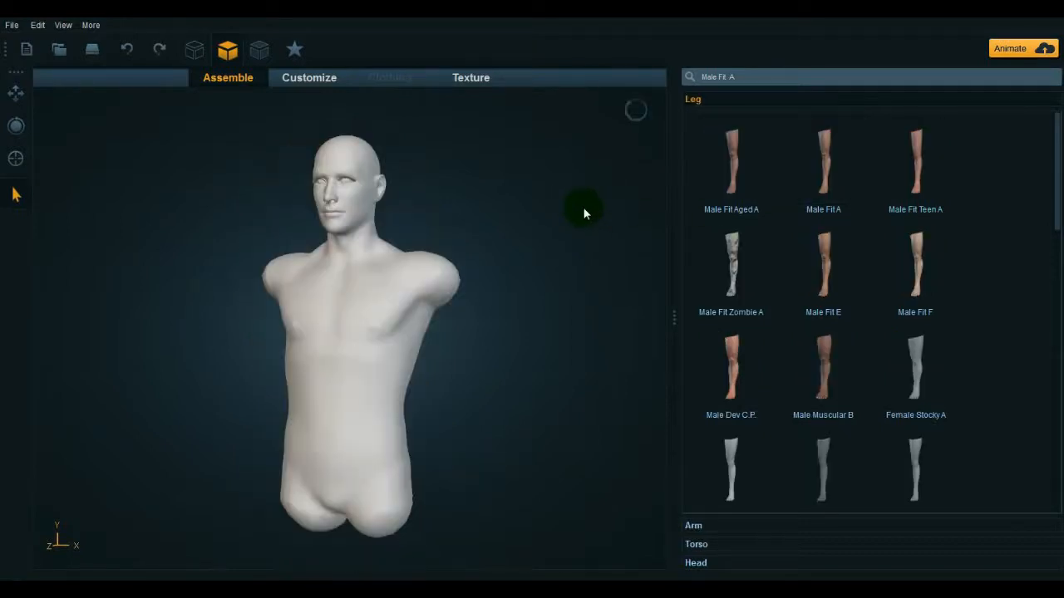
{"action": "left_click", "coordinate": [835, 185]}
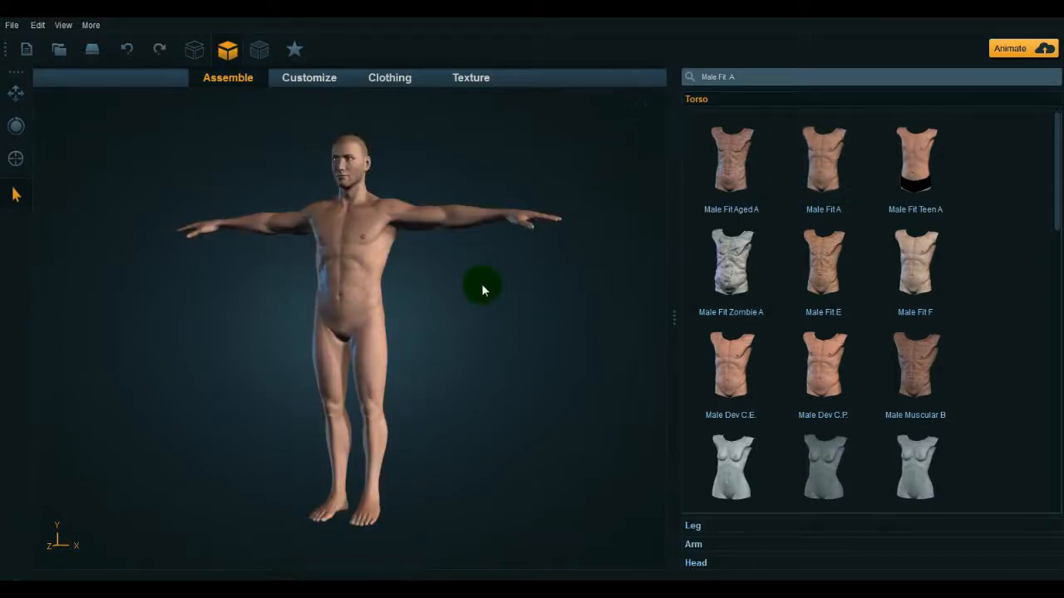
{"action": "left_click_drag", "start_coordinate": [481, 283], "coordinate": [493, 327]}
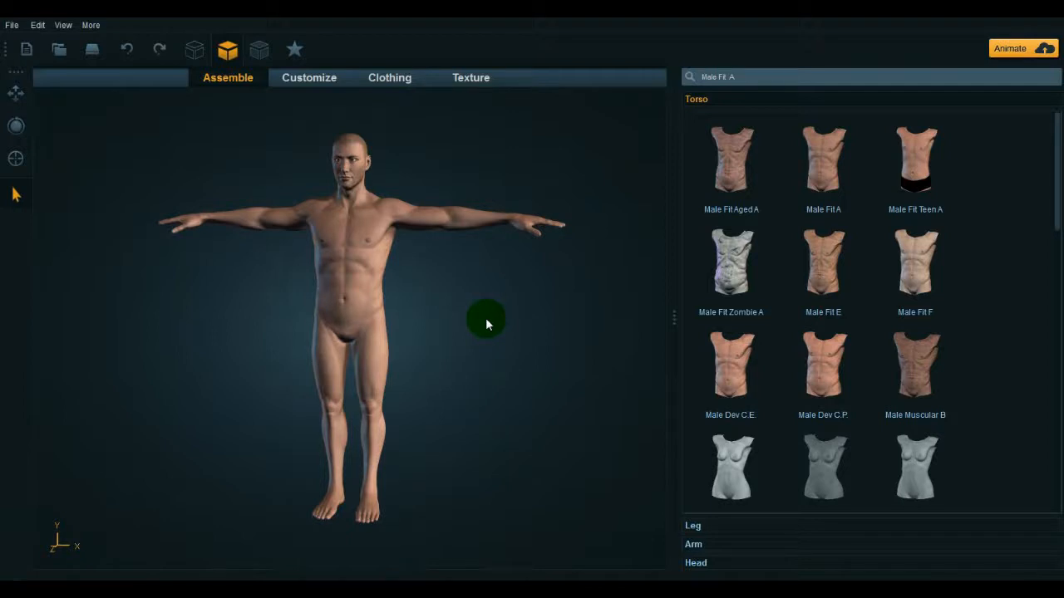
{"action": "mouse_move", "coordinate": [486, 318]}
{"action": "left_mouse_down"}
{"action": "mouse_move", "coordinate": [462, 304]}
{"action": "mouse_move", "coordinate": [487, 315]}
{"action": "left_mouse_up"}
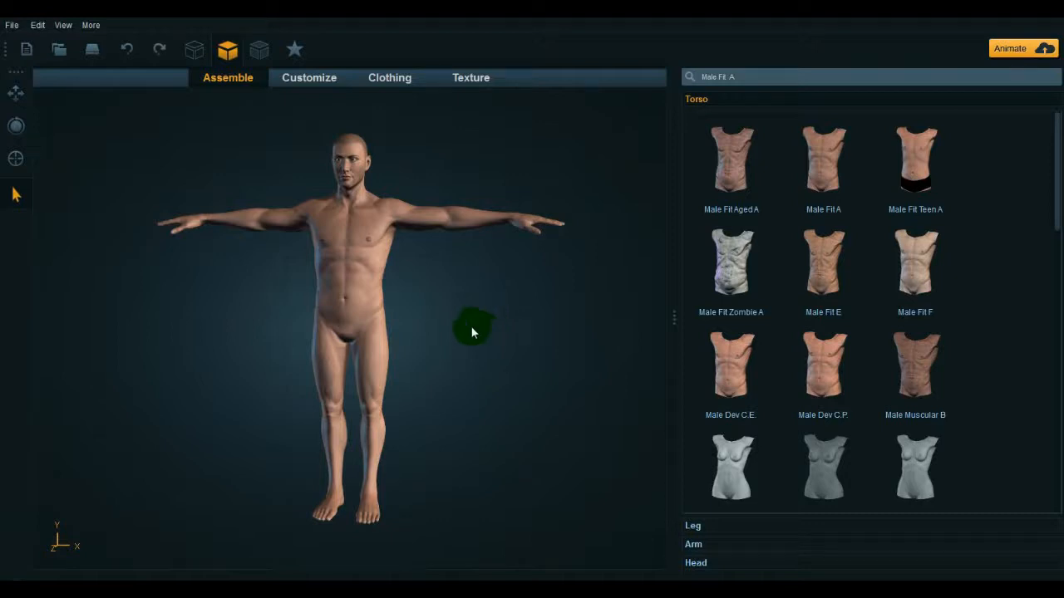
- Examine the Customize settings for the character's torso, teeth, legs, head, face and arms
{"action": "left_click", "coordinate": [309, 79]}
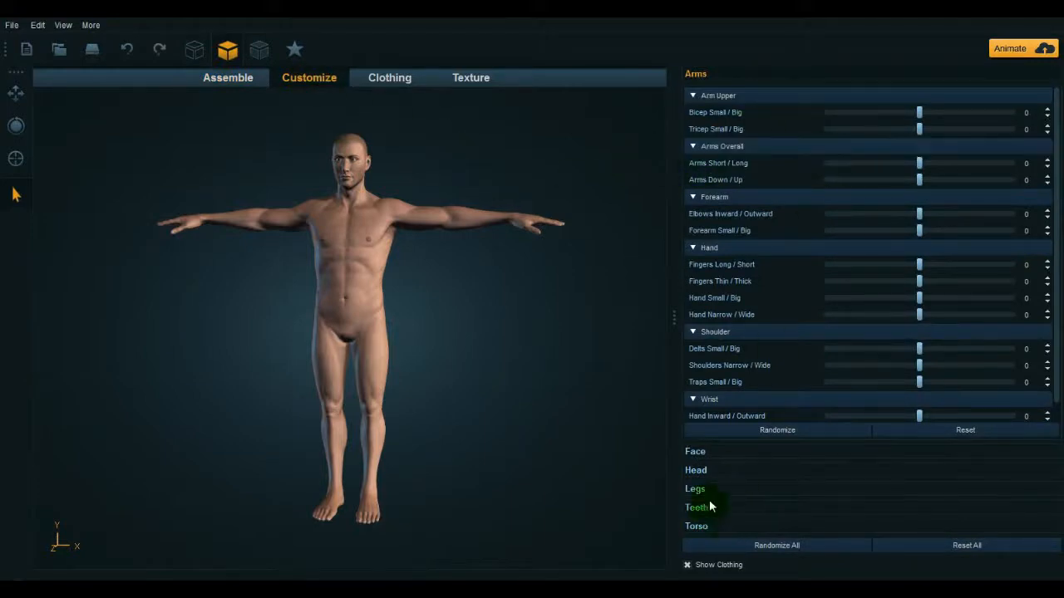
{"action": "left_click", "coordinate": [703, 527]}
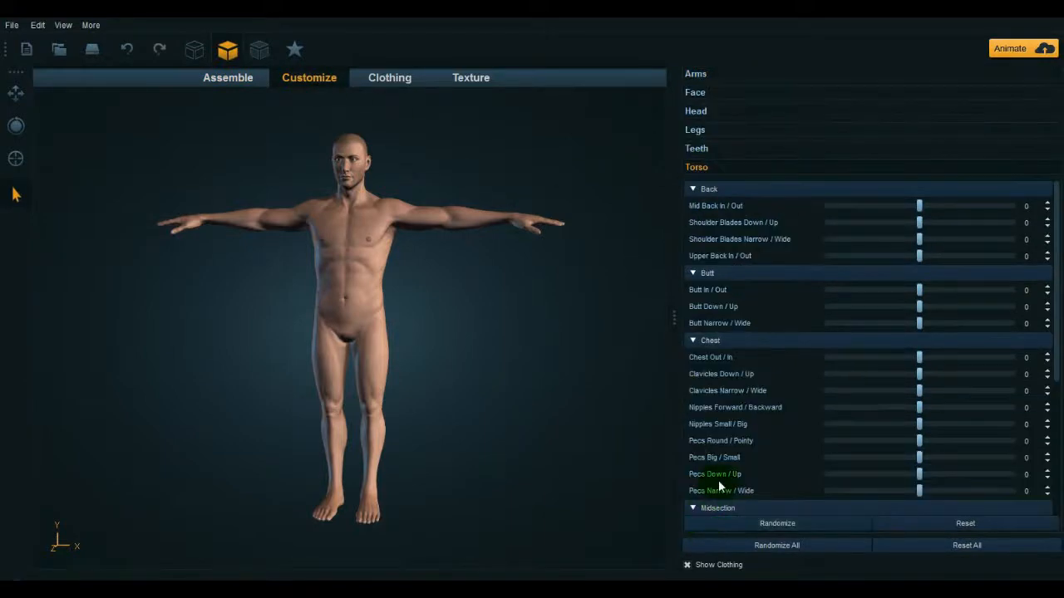
{"action": "left_click", "coordinate": [702, 148]}
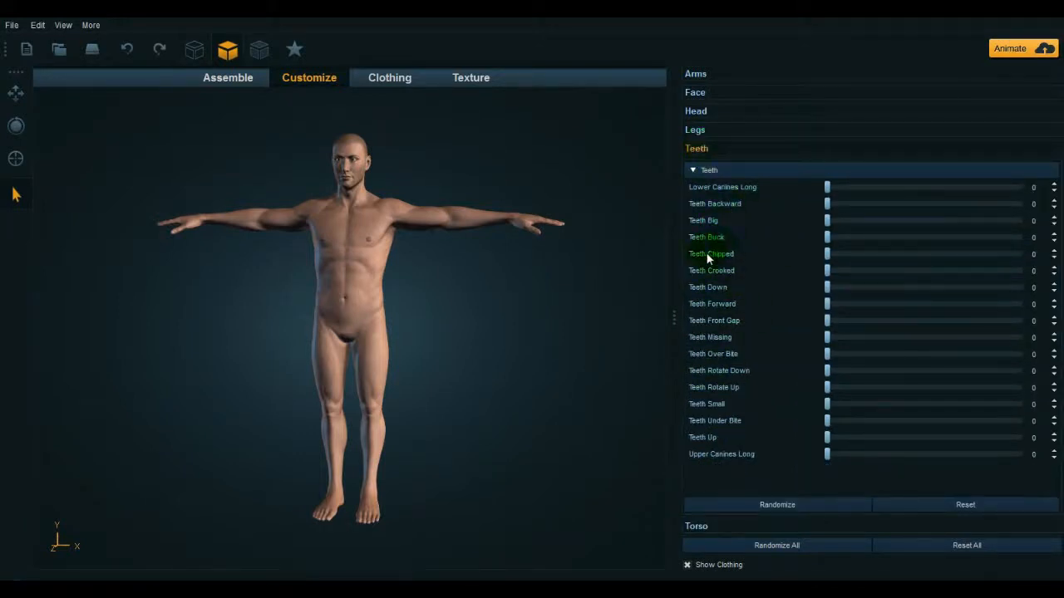
{"action": "left_click", "coordinate": [709, 132]}
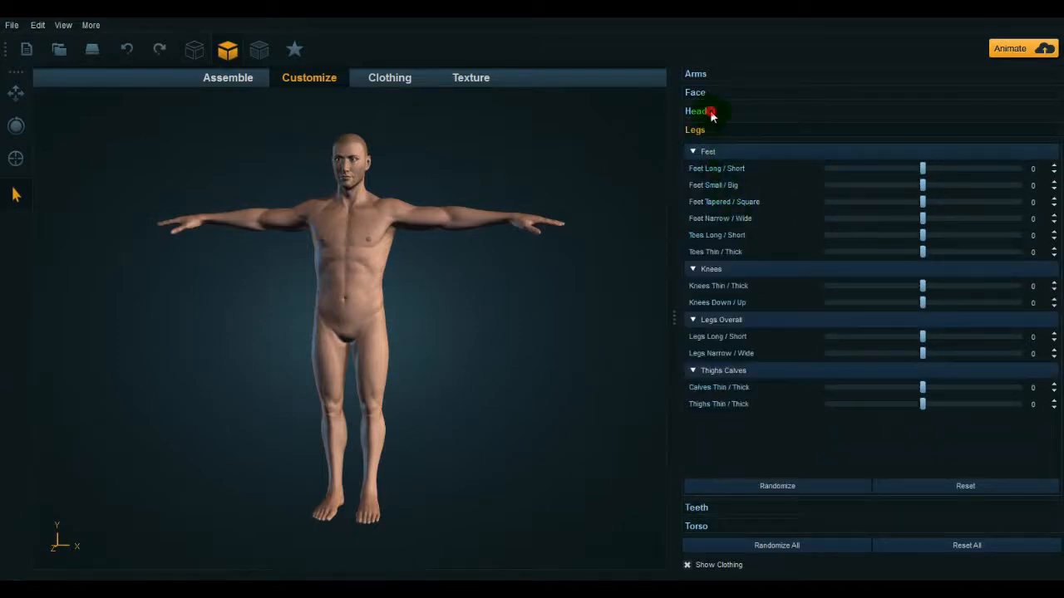
{"action": "left_click", "coordinate": [711, 112]}
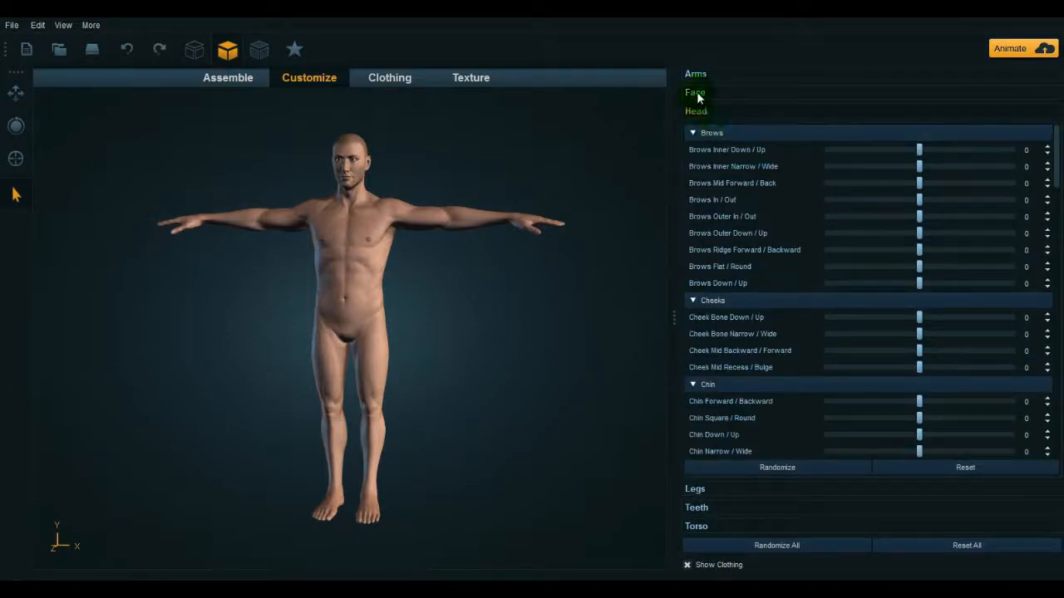
{"action": "left_click", "coordinate": [695, 94]}
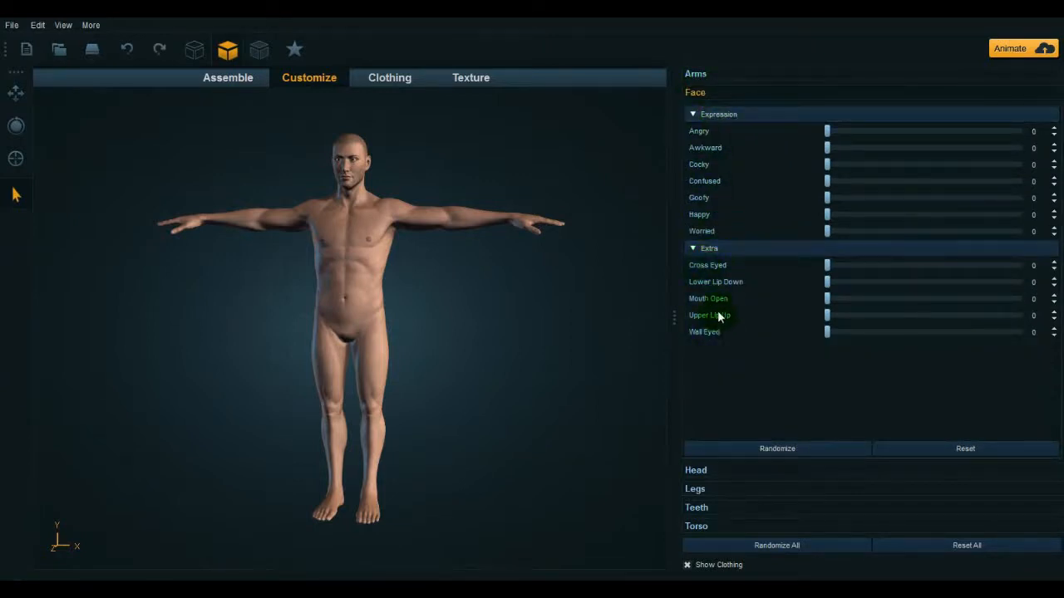
{"action": "left_click", "coordinate": [710, 75]}
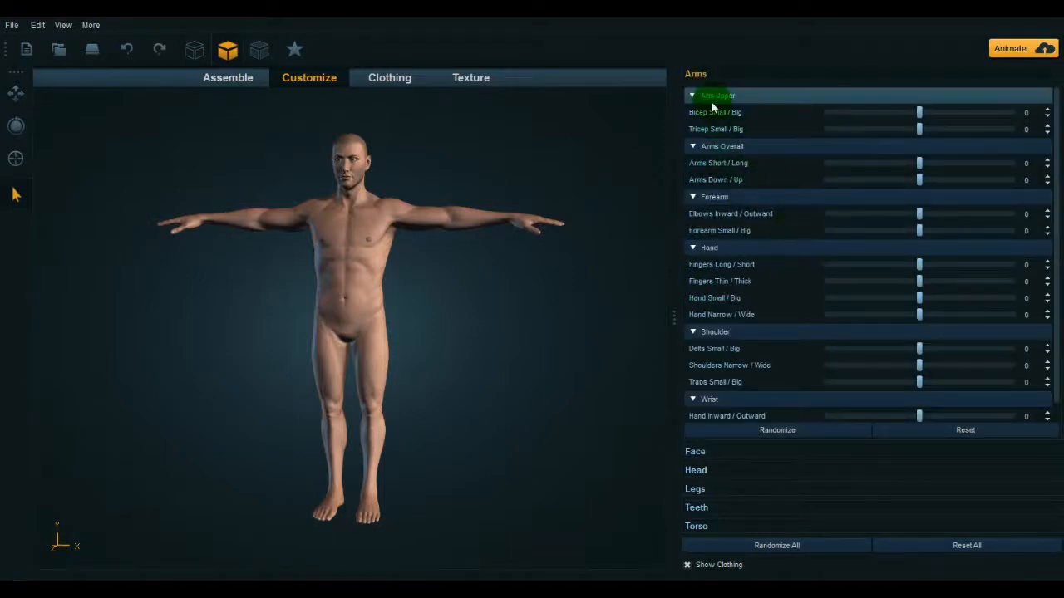
{"action": "left_click_drag", "start_coordinate": [1057, 143], "coordinate": [1054, 178]}
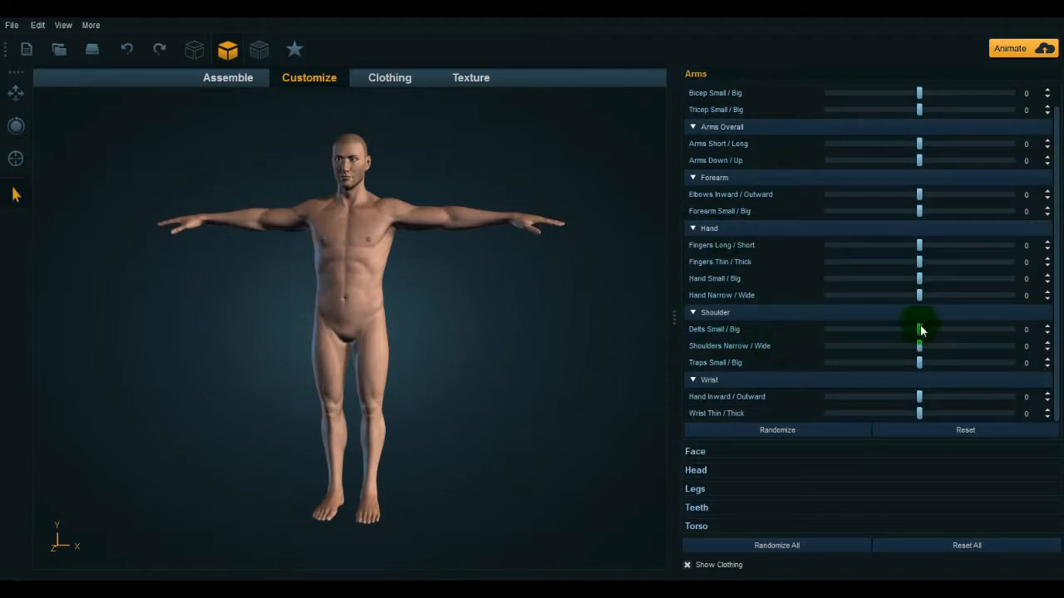
- Try Fingers Long / Short at 100 and -100 and Fingers Thin / Thick at -100 on the character's hand
{"action": "scroll", "coordinate": [735, 282], "scroll_direction": "up", "scroll_amount": 1}
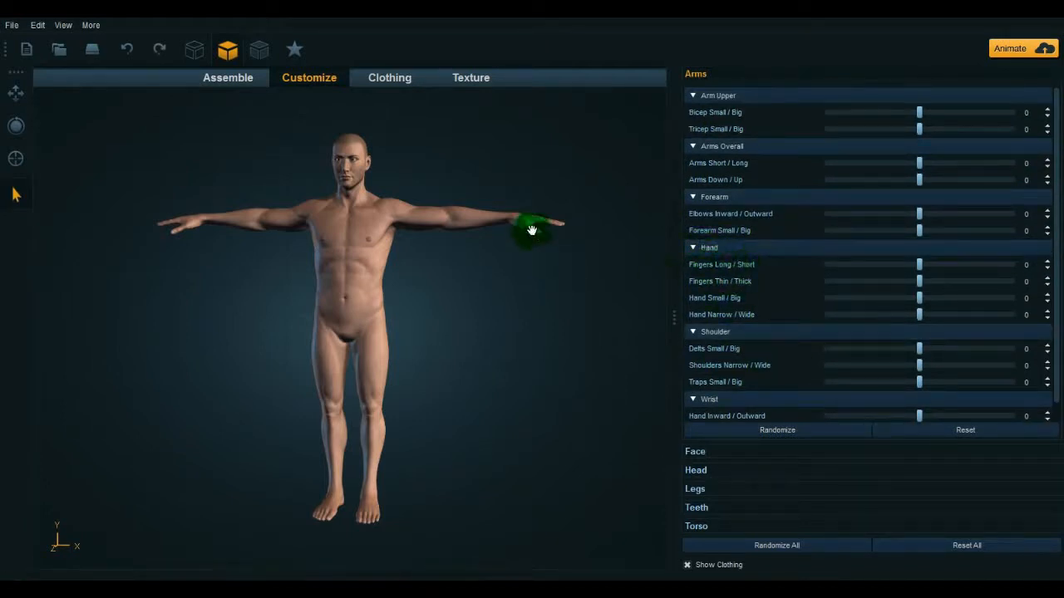
{"action": "scroll", "coordinate": [530, 224], "scroll_direction": "up", "scroll_amount": 6}
{"action": "middle_click_drag", "start_coordinate": [558, 241], "coordinate": [266, 429]}
{"action": "scroll", "coordinate": [445, 353], "scroll_direction": "up", "scroll_amount": 5}
{"action": "middle_click_drag", "start_coordinate": [403, 364], "coordinate": [379, 393]}
{"action": "middle_click_drag", "start_coordinate": [389, 300], "coordinate": [547, 247]}
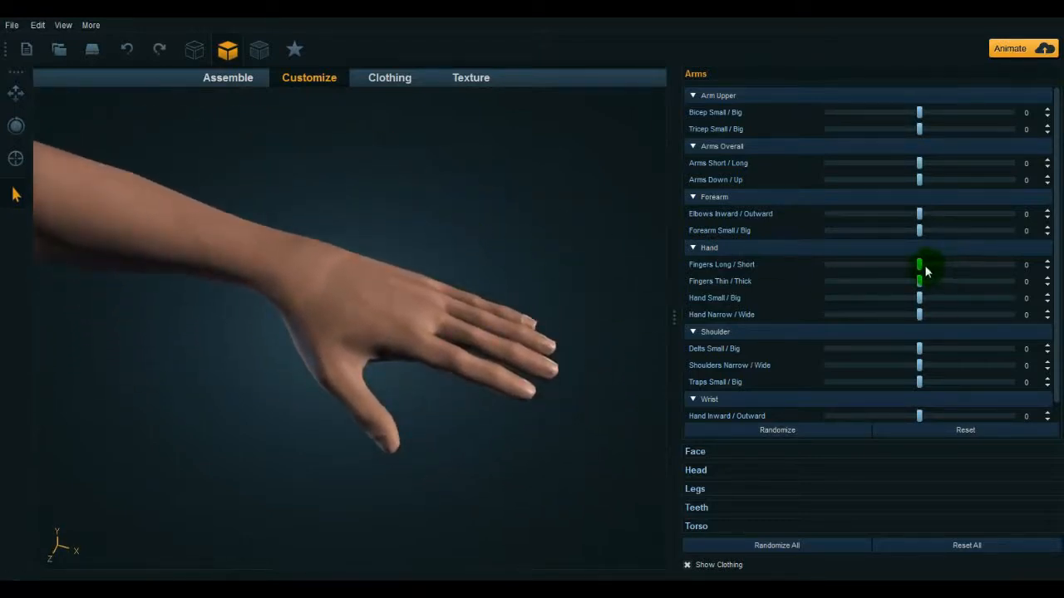
{"action": "left_click_drag", "start_coordinate": [925, 270], "coordinate": [1052, 278]}
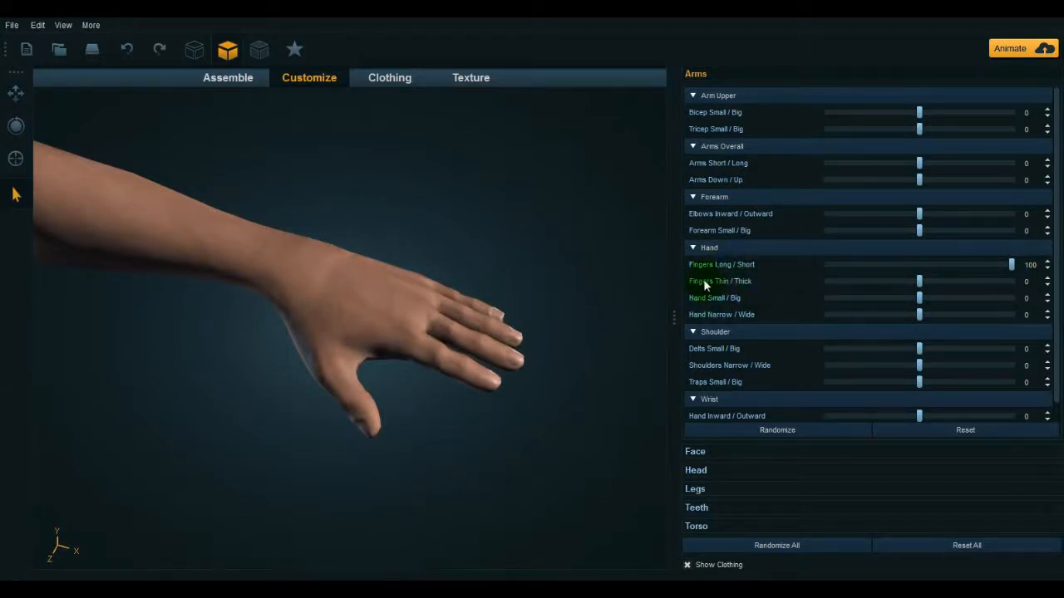
{"action": "left_click_drag", "start_coordinate": [920, 285], "coordinate": [769, 285]}
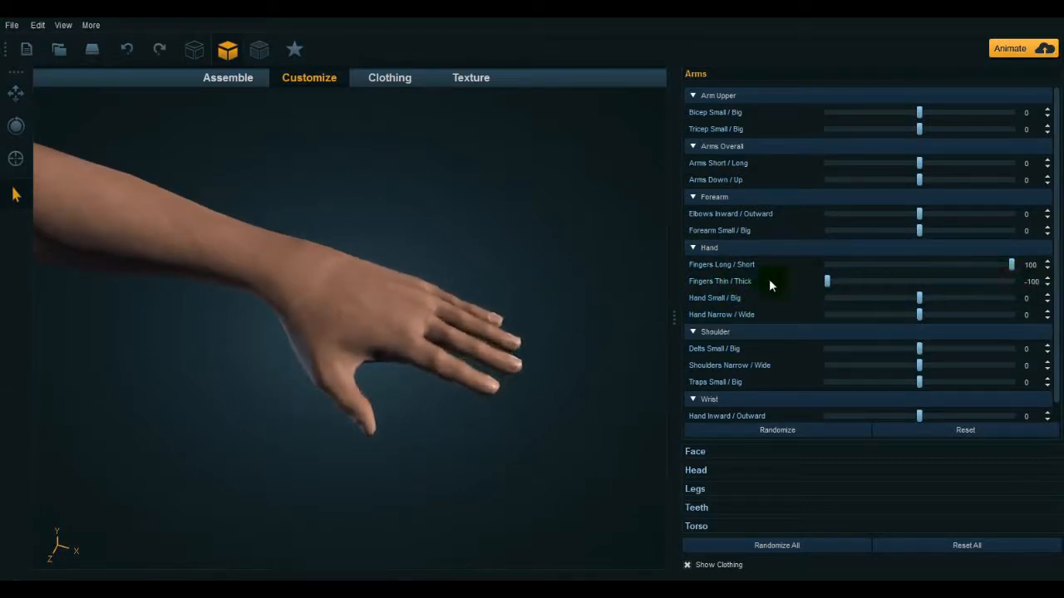
{"action": "left_click_drag", "start_coordinate": [1011, 264], "coordinate": [775, 259]}
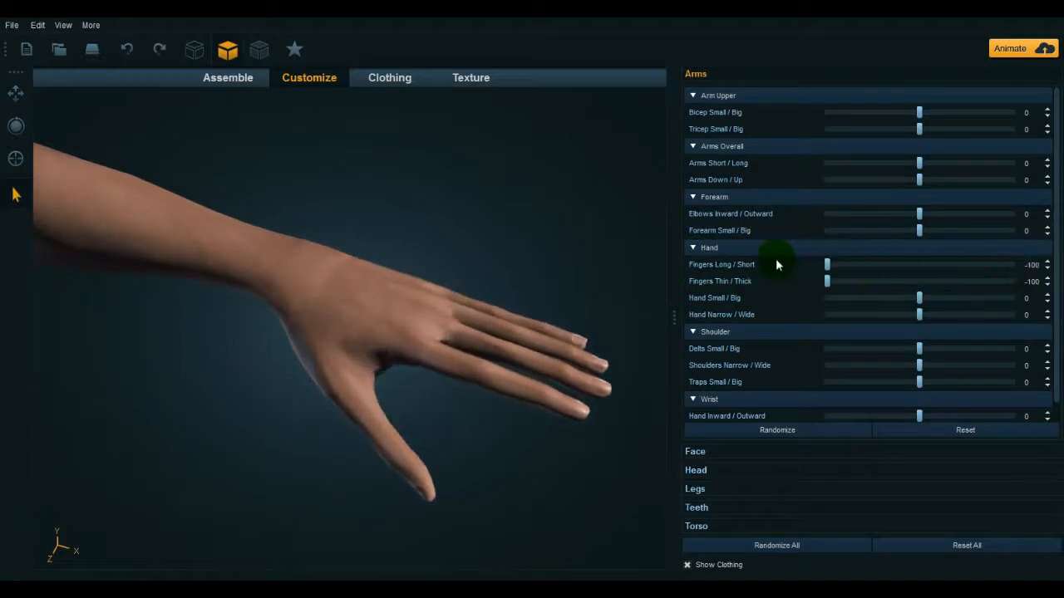
{"action": "left_click_drag", "start_coordinate": [538, 271], "coordinate": [531, 263]}
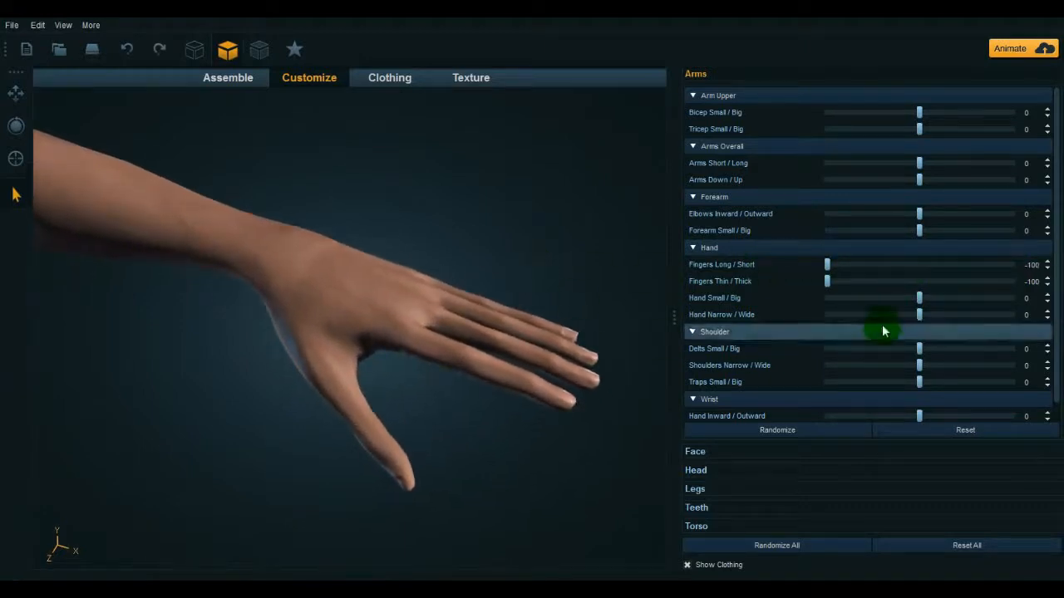
- Set the hand's Fingers Long / Short and Fingers Thin / Thick values back to 0
{"action": "double_click", "coordinate": [1029, 266]}
{"action": "type", "text": "0"}
{"action": "key", "text": "Return"}
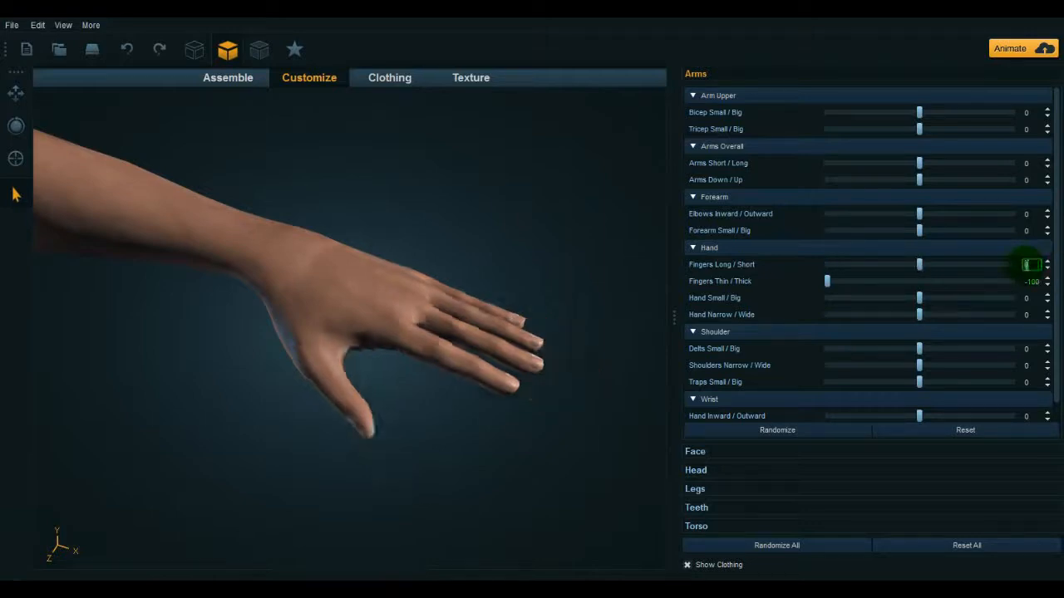
{"action": "double_click", "coordinate": [1034, 283]}
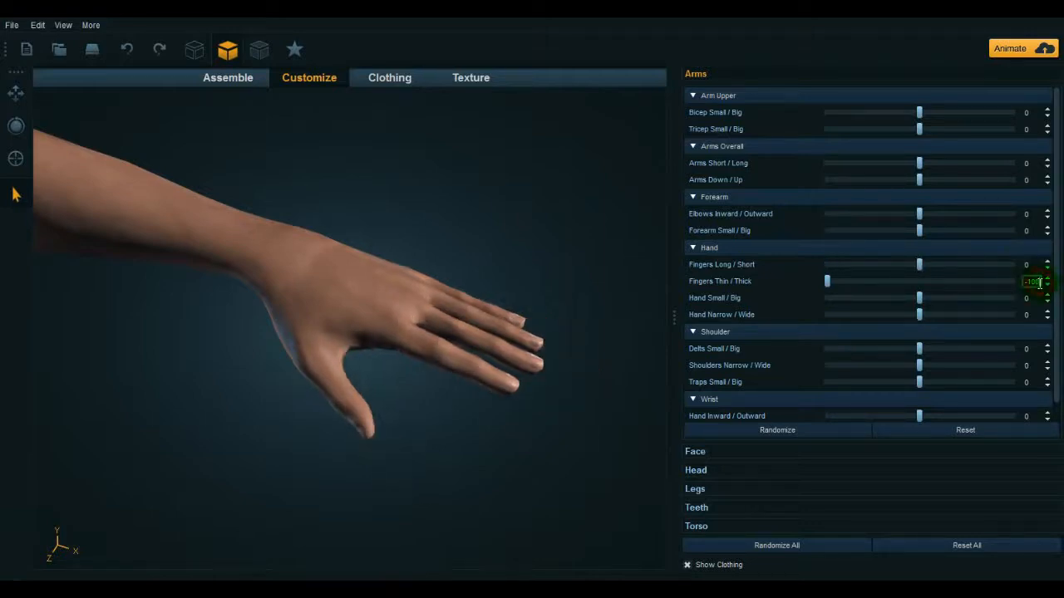
{"action": "type", "text": "0"}
{"action": "key", "text": "Return"}
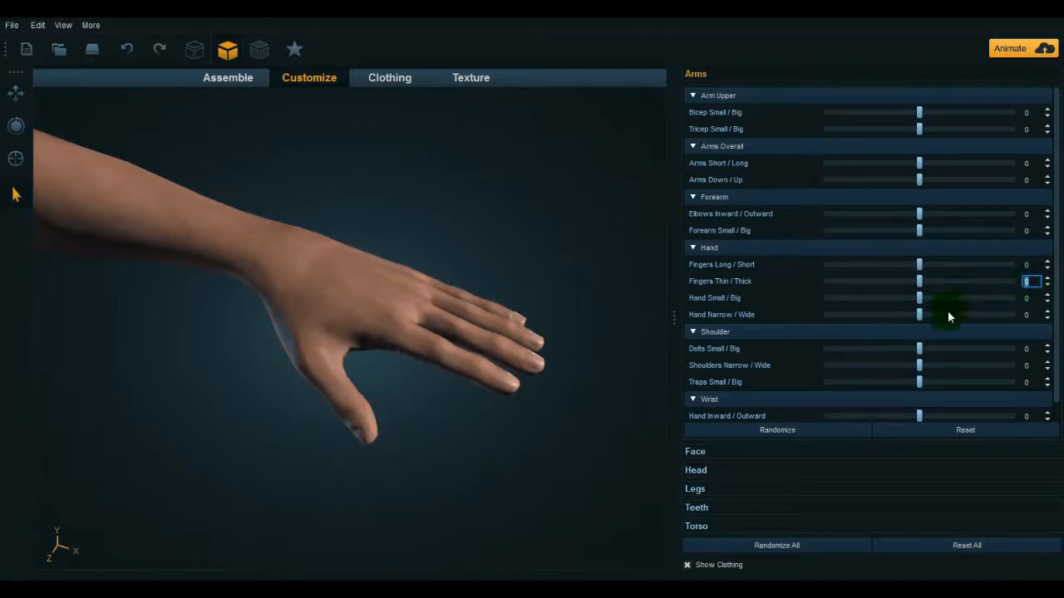
- Frame the whole character and orbit around the body to examine it from different angles
{"action": "left_click", "coordinate": [575, 225]}
{"action": "left_click_drag", "start_coordinate": [561, 225], "coordinate": [142, 280]}
{"action": "left_click", "coordinate": [16, 158]}
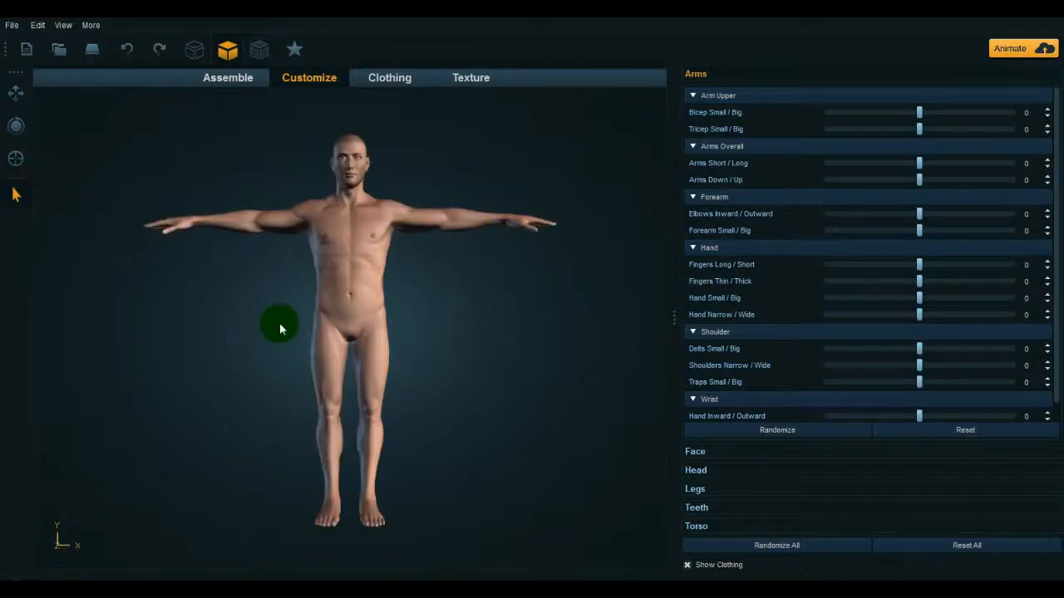
{"action": "left_click_drag", "start_coordinate": [365, 268], "coordinate": [249, 390]}
{"action": "left_click", "coordinate": [16, 159]}
{"action": "left_click", "coordinate": [16, 127]}
{"action": "left_click_drag", "start_coordinate": [187, 178], "coordinate": [432, 262]}
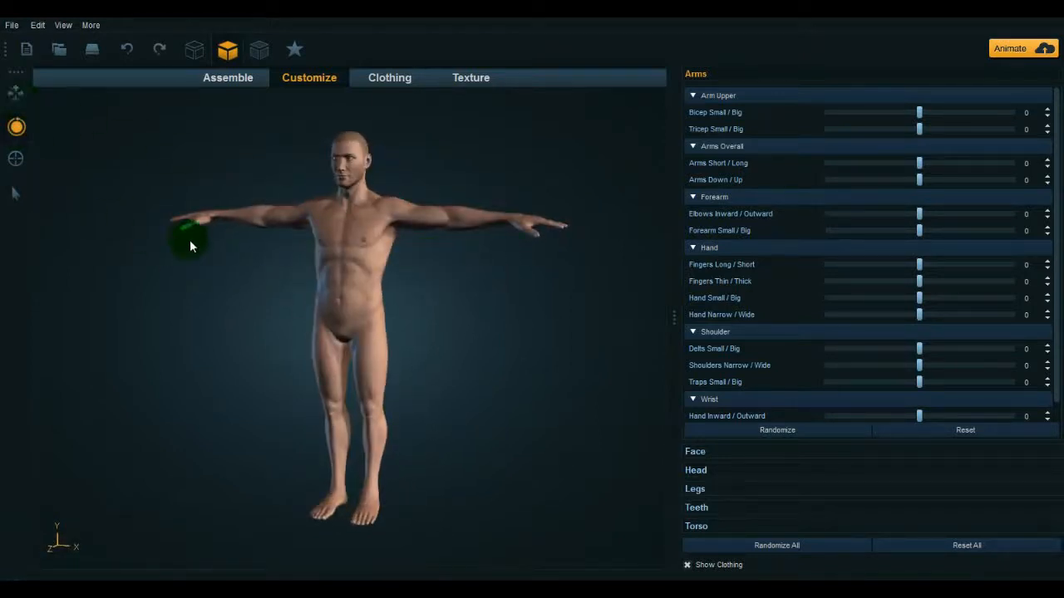
{"action": "left_click_drag", "start_coordinate": [190, 243], "coordinate": [221, 239]}
- Pan across the character and inspect the head and chest up close
{"action": "left_click", "coordinate": [15, 93]}
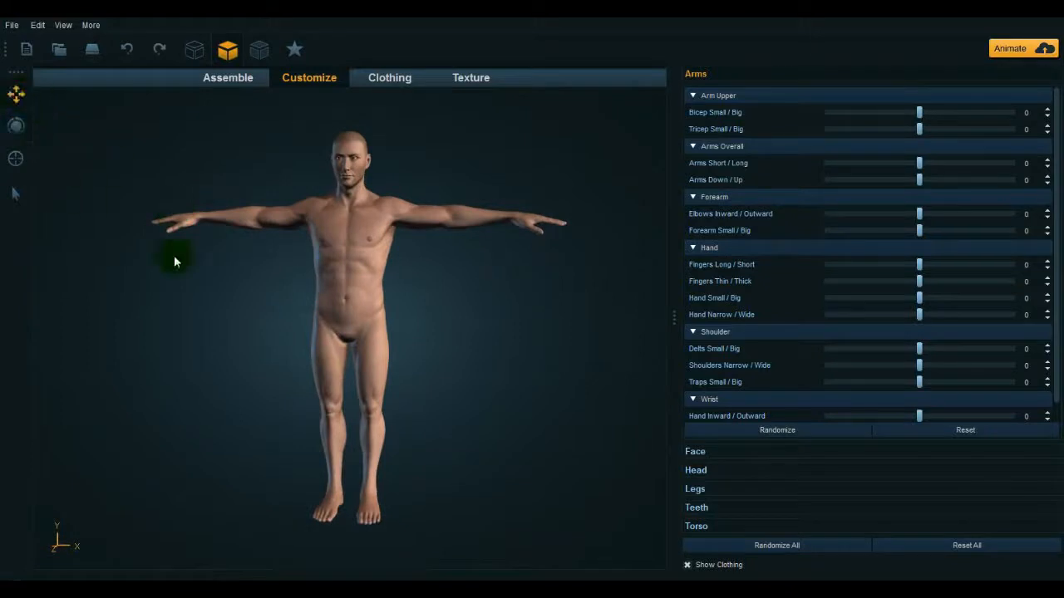
{"action": "left_click_drag", "start_coordinate": [274, 264], "coordinate": [257, 296]}
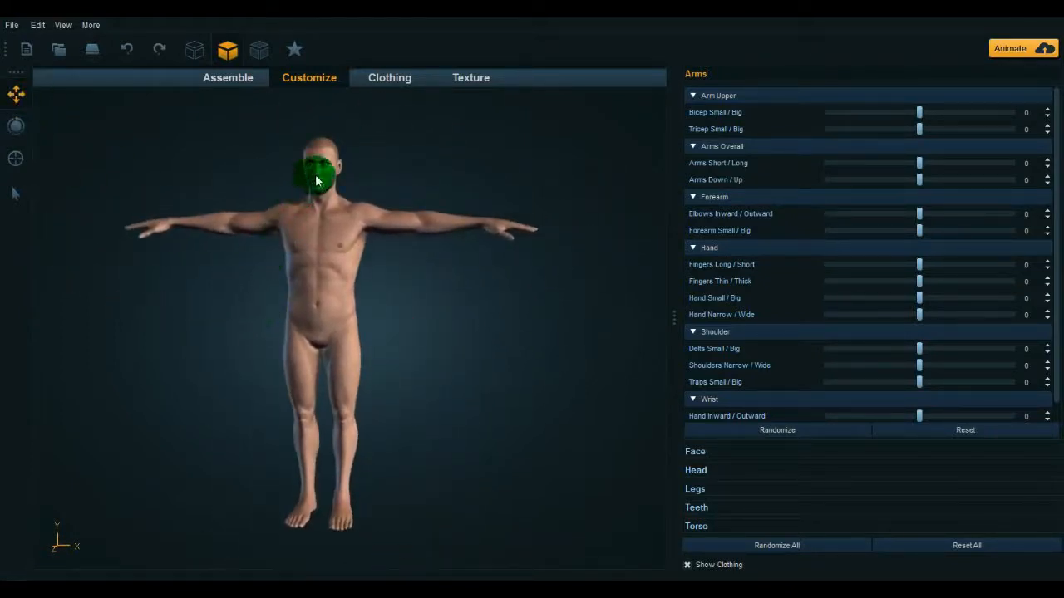
{"action": "scroll", "coordinate": [316, 180], "scroll_direction": "up", "scroll_amount": 5}
{"action": "left_click_drag", "start_coordinate": [315, 233], "coordinate": [326, 305]}
{"action": "scroll", "coordinate": [316, 254], "scroll_direction": "up", "scroll_amount": 5}
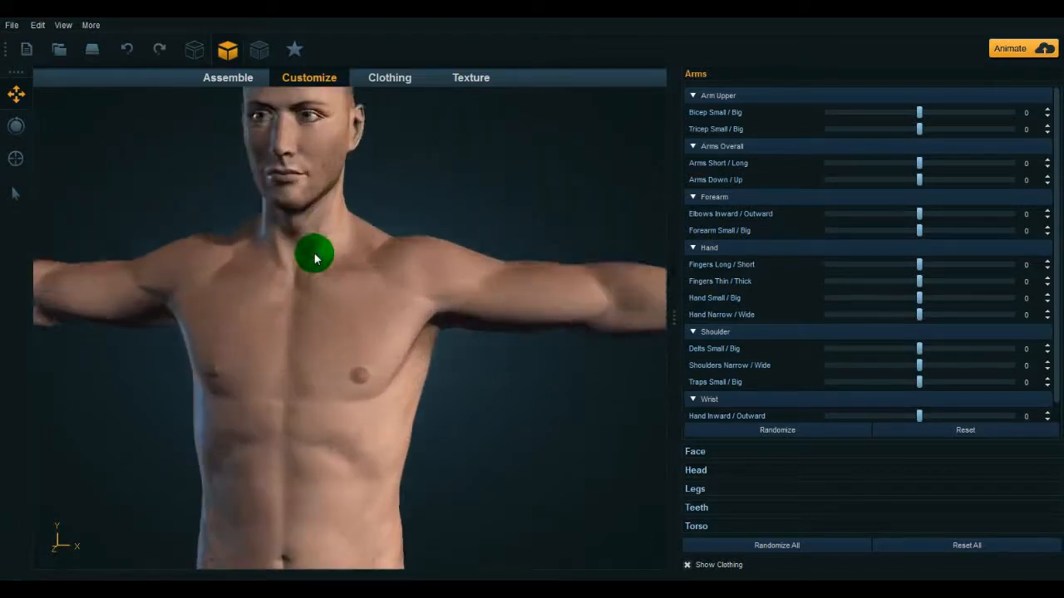
{"action": "scroll", "coordinate": [316, 255], "scroll_direction": "down", "scroll_amount": 6}
{"action": "left_click_drag", "start_coordinate": [319, 346], "coordinate": [321, 309]}
- Return to the selection tool and examine the character's upper body, neck and clavicle regions
{"action": "left_click", "coordinate": [17, 193]}
{"action": "left_click", "coordinate": [42, 240]}
{"action": "mouse_move", "coordinate": [263, 279]}
{"action": "middle_mouse_down"}
{"action": "mouse_move", "coordinate": [241, 283]}
{"action": "mouse_move", "coordinate": [258, 277]}
{"action": "middle_mouse_up"}
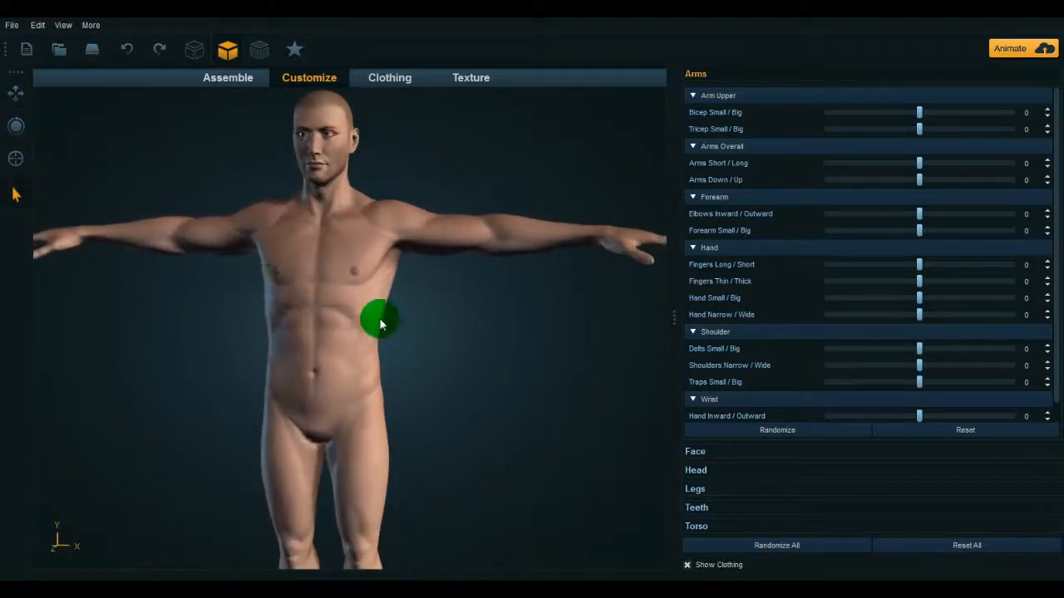
{"action": "middle_click_drag", "start_coordinate": [423, 311], "coordinate": [420, 332]}
{"action": "scroll", "coordinate": [343, 182], "scroll_direction": "up", "scroll_amount": 3}
{"action": "scroll", "coordinate": [341, 178], "scroll_direction": "down", "scroll_amount": 4}
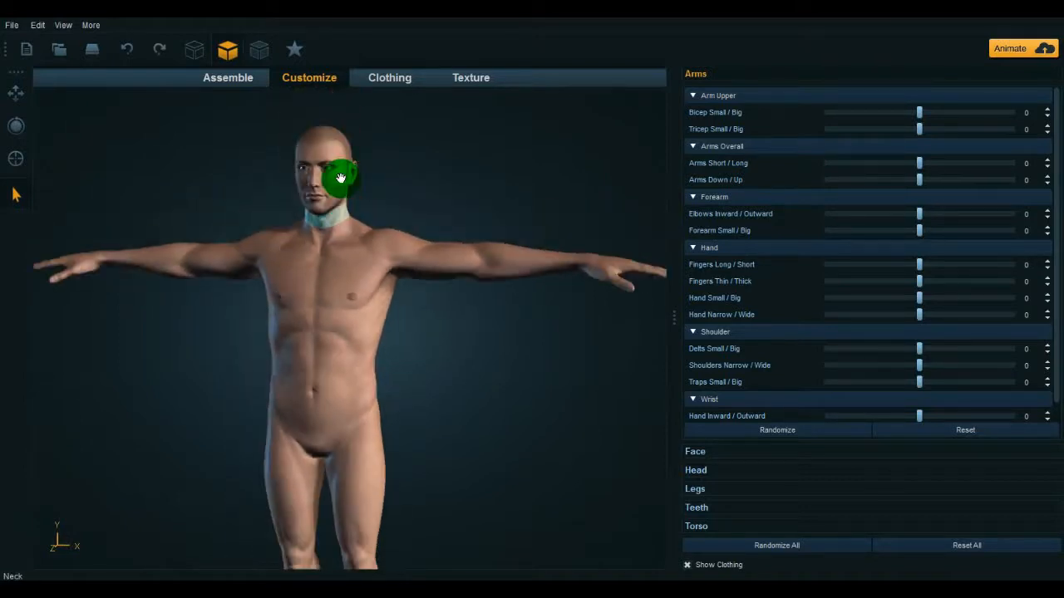
{"action": "scroll", "coordinate": [341, 179], "scroll_direction": "up", "scroll_amount": 2}
{"action": "middle_click_drag", "start_coordinate": [462, 357], "coordinate": [480, 390]}
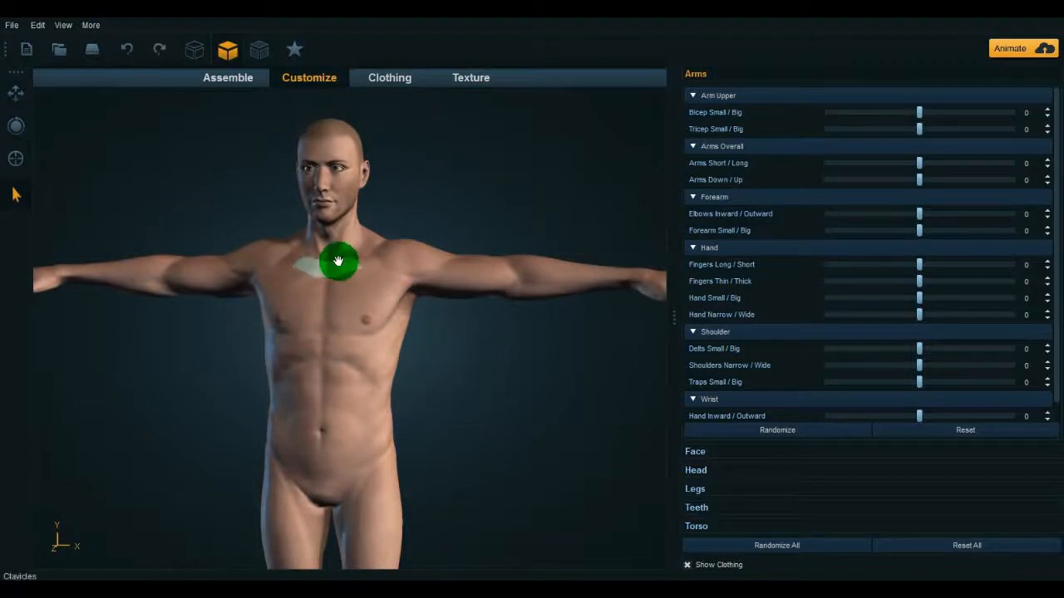
- Dress the character in the camouflage ACU top with rolled-up sleeves and frame the whole body
{"action": "left_click", "coordinate": [391, 77]}
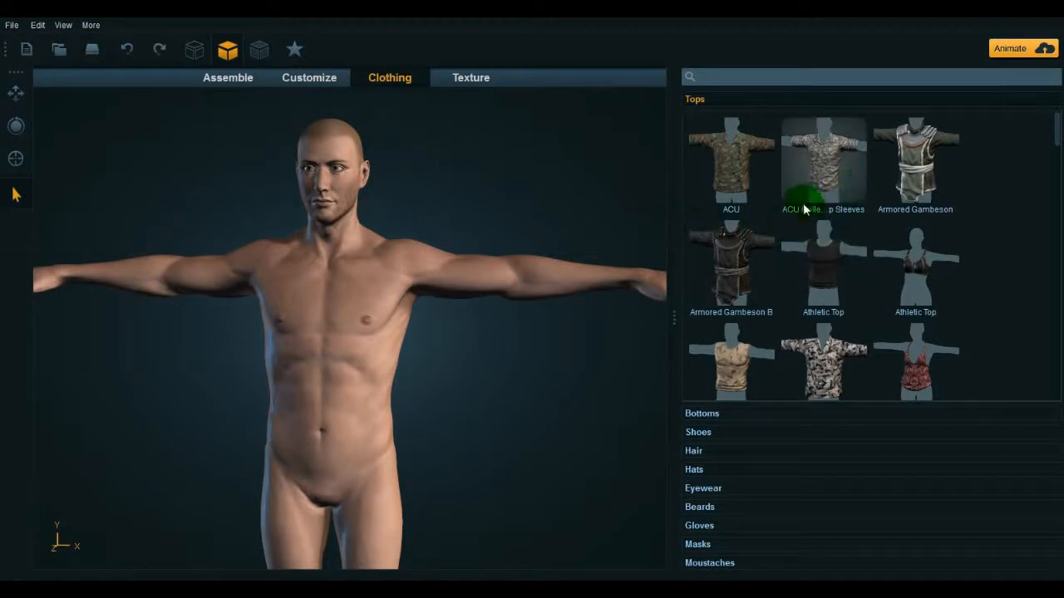
{"action": "left_click", "coordinate": [819, 164]}
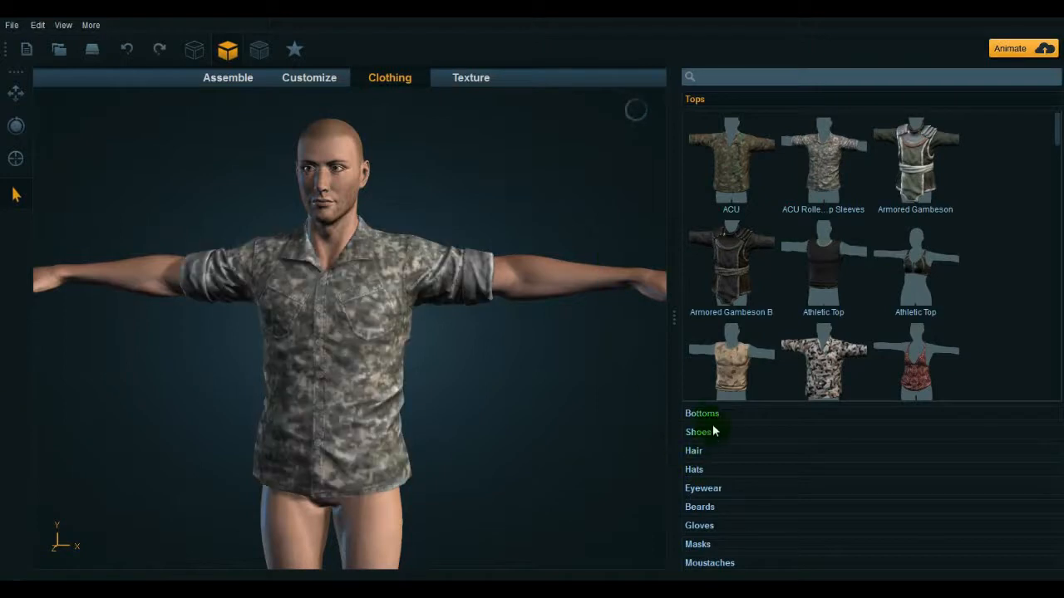
{"action": "left_click", "coordinate": [16, 158]}
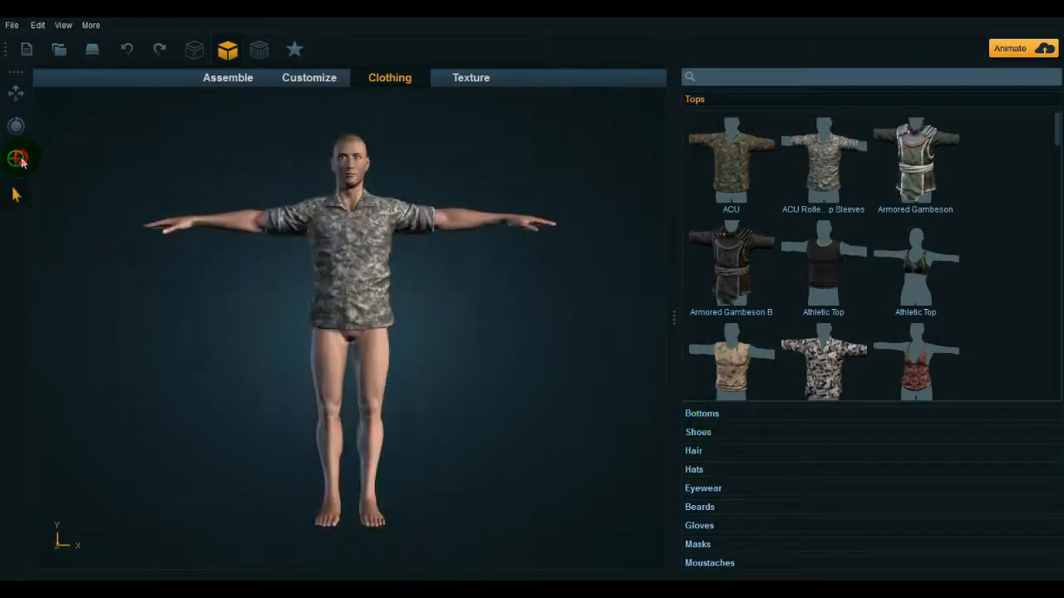
- Browse the available bottoms and put the dark Jeans on the character
{"action": "left_click", "coordinate": [714, 414]}
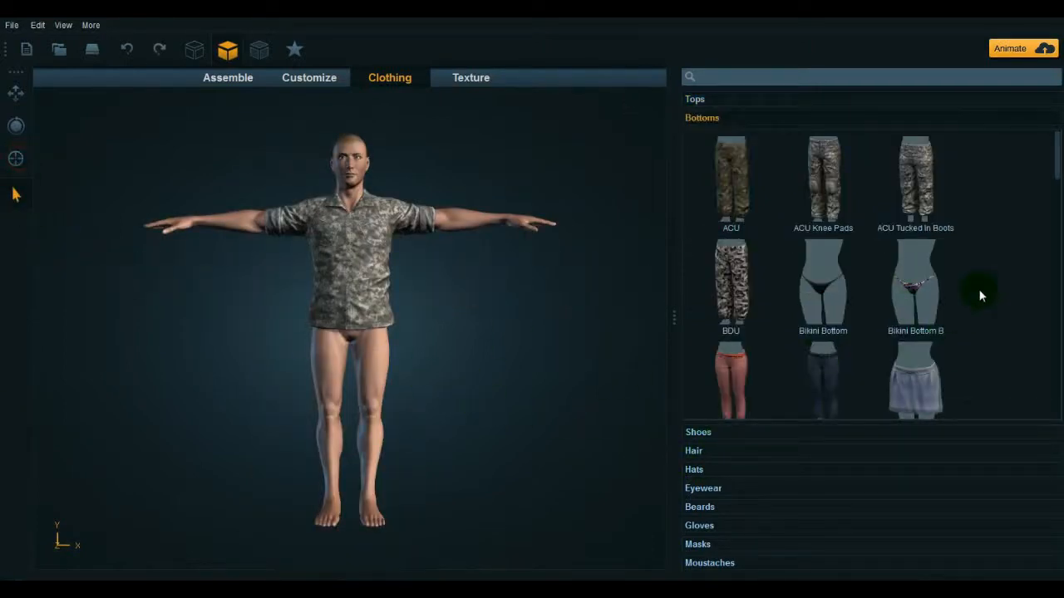
{"action": "scroll", "coordinate": [979, 291], "scroll_direction": "down", "scroll_amount": 2}
{"action": "scroll", "coordinate": [981, 293], "scroll_direction": "down", "scroll_amount": 10}
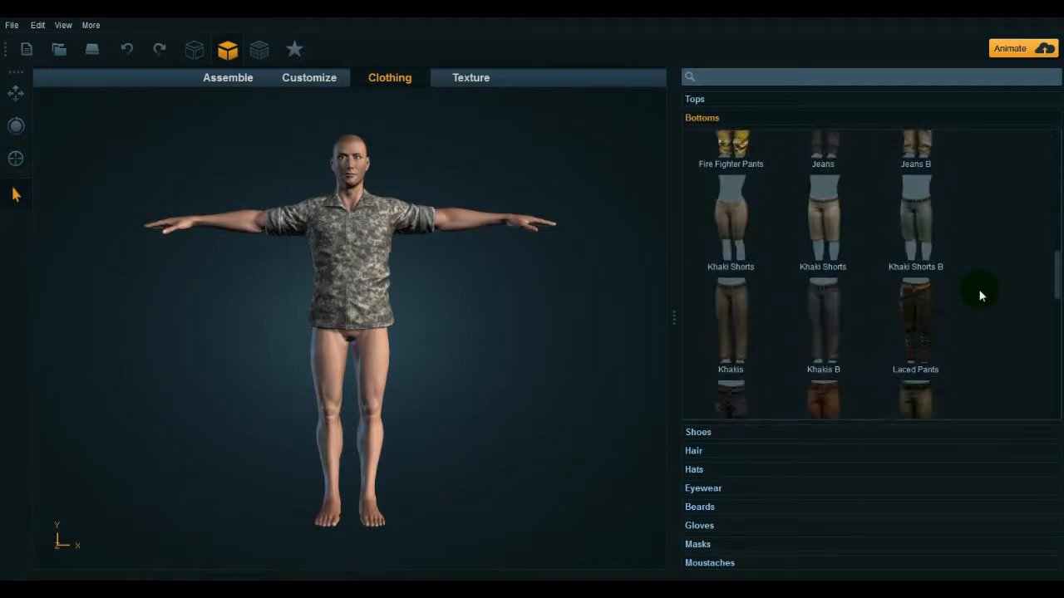
{"action": "scroll", "coordinate": [864, 329], "scroll_direction": "up", "scroll_amount": 2}
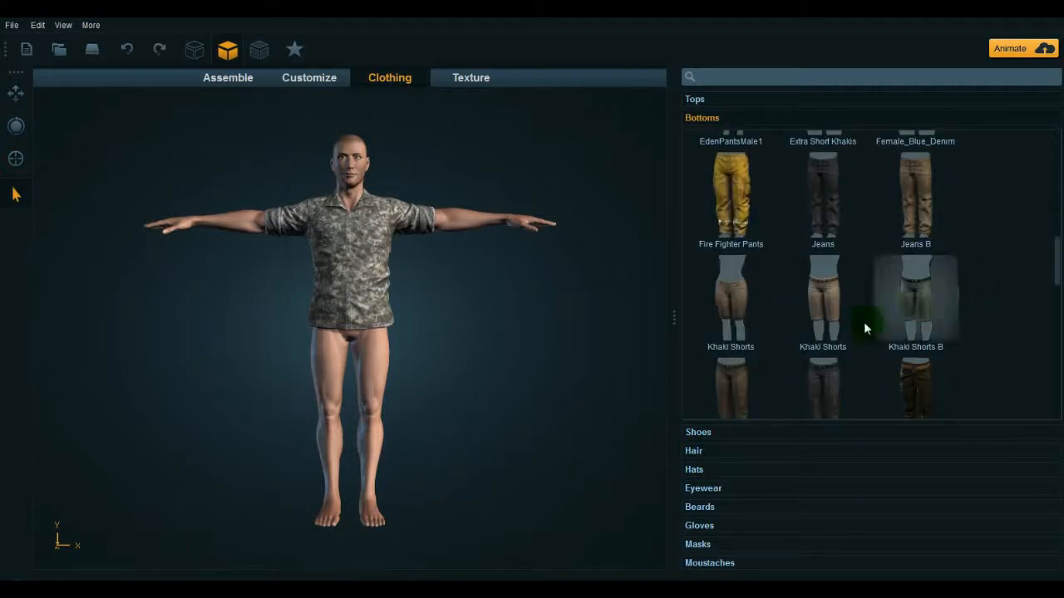
{"action": "left_click", "coordinate": [821, 219]}
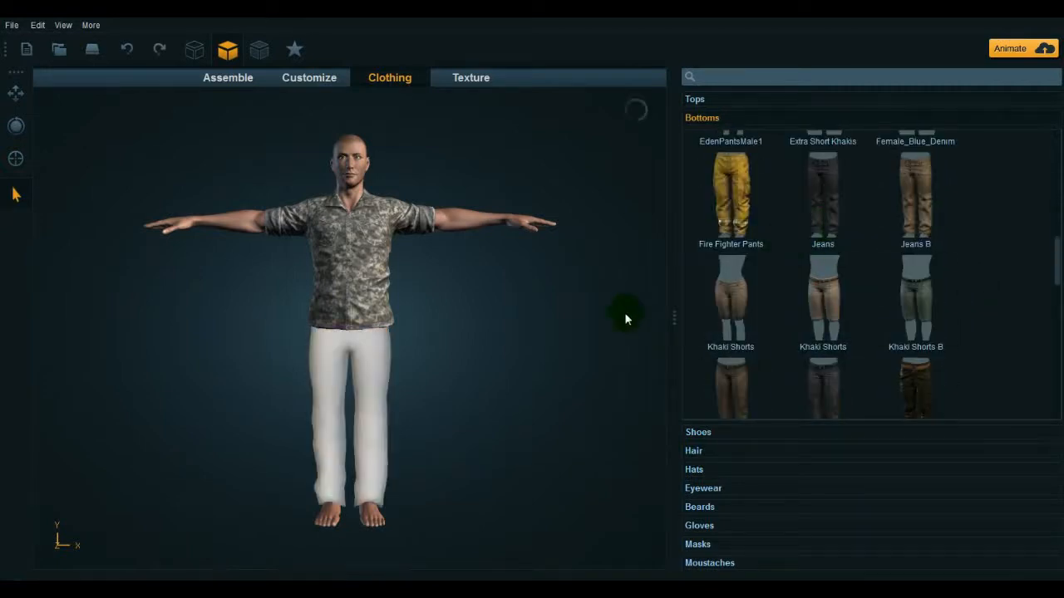
- Add the brown Boots 2 shoes to the character and check the outfit from an angle
{"action": "left_click", "coordinate": [724, 435]}
{"action": "scroll", "coordinate": [981, 307], "scroll_direction": "down", "scroll_amount": 4}
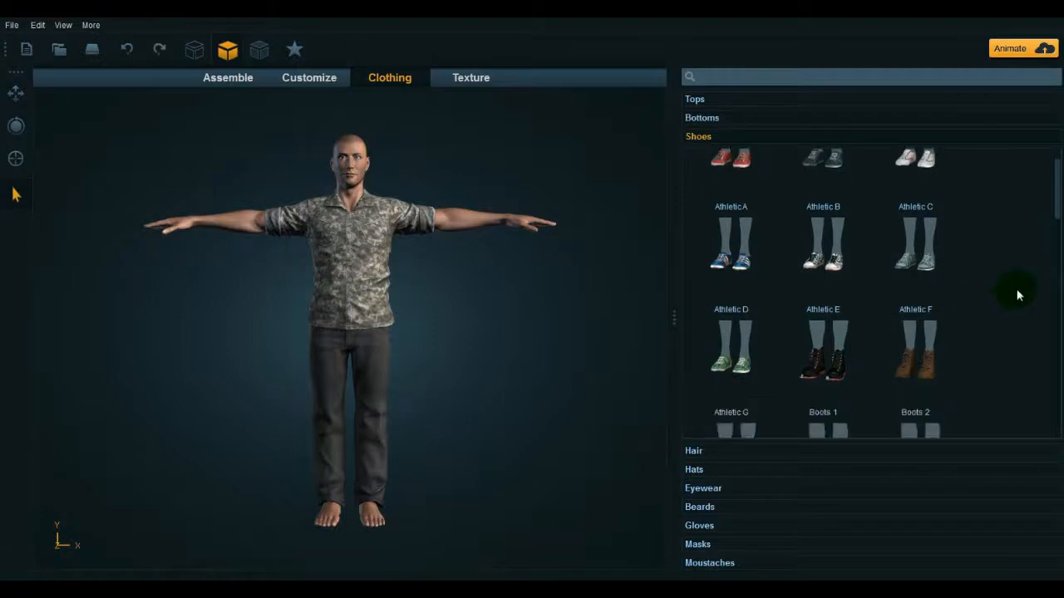
{"action": "scroll", "coordinate": [1059, 220], "scroll_direction": "up", "scroll_amount": 1}
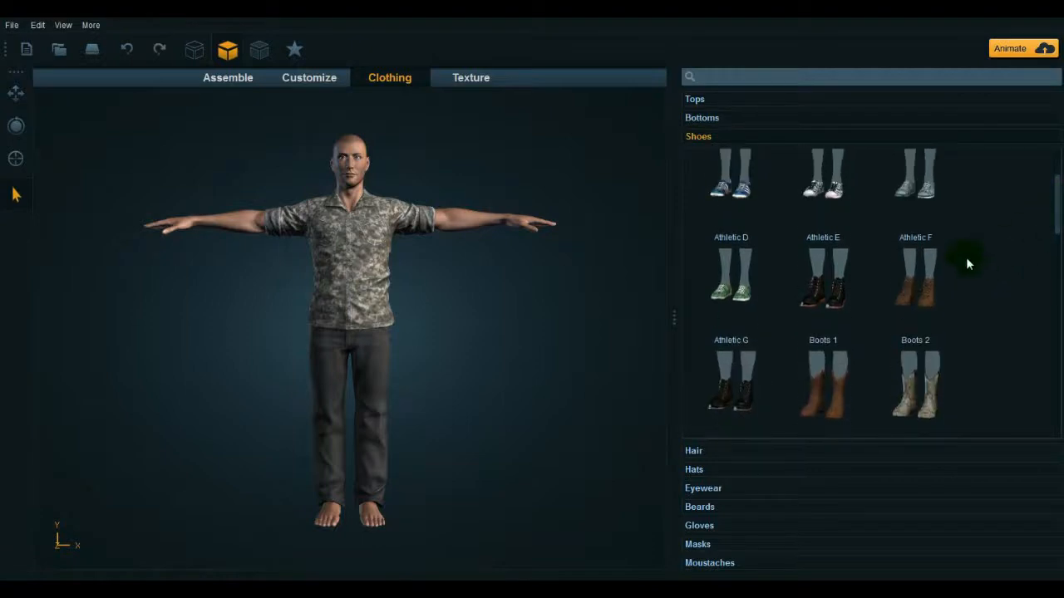
{"action": "left_click", "coordinate": [926, 285]}
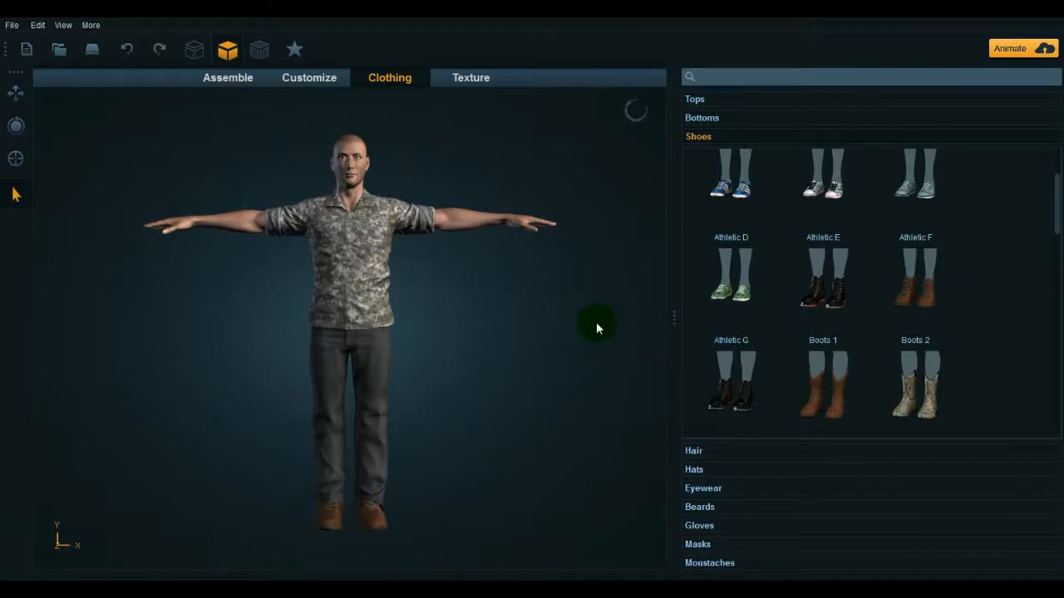
{"action": "left_click_drag", "start_coordinate": [594, 327], "coordinate": [564, 341]}
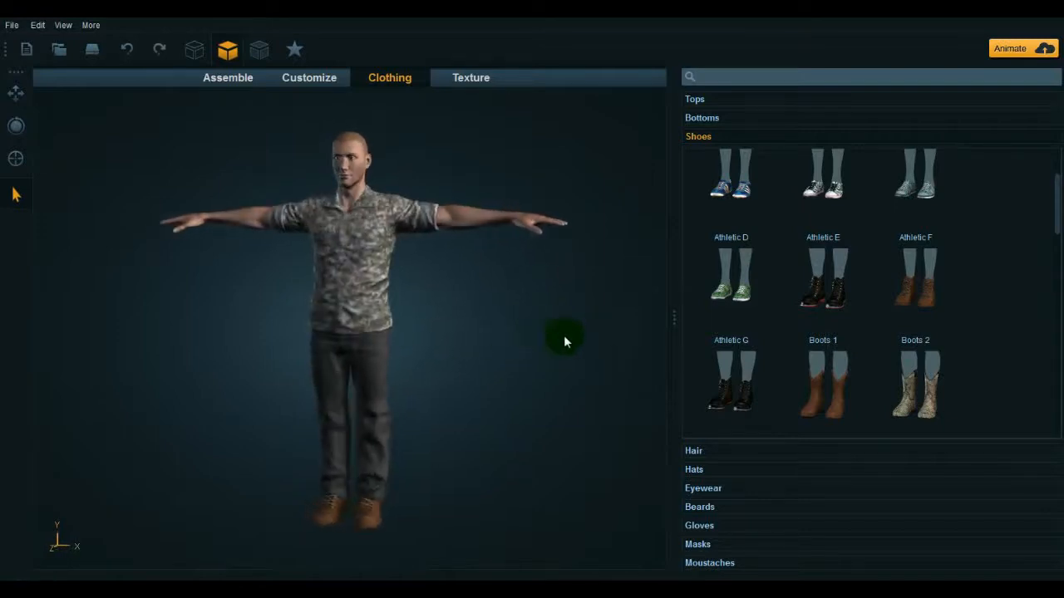
{"action": "left_click_drag", "start_coordinate": [462, 309], "coordinate": [557, 345]}
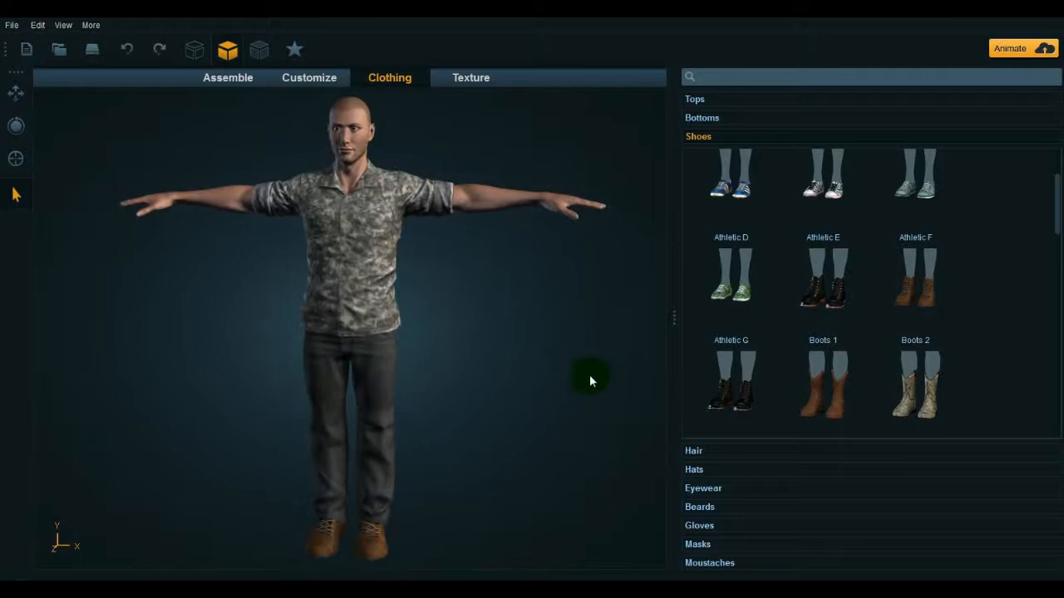
- Give the character the Alpha Middle Part hairstyle and check how it looks
{"action": "left_click", "coordinate": [713, 452]}
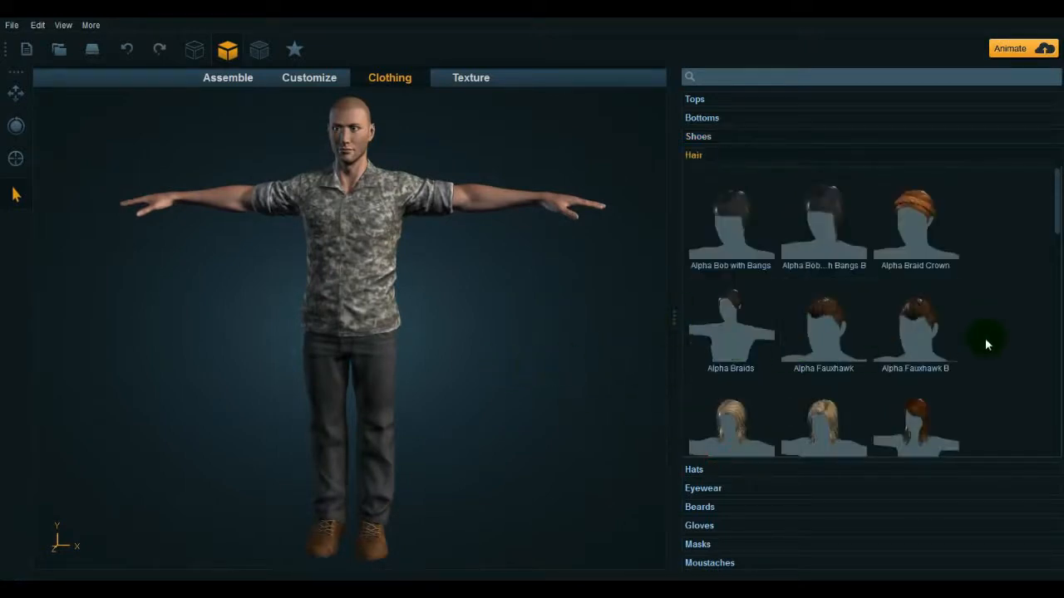
{"action": "scroll", "coordinate": [985, 341], "scroll_direction": "down", "scroll_amount": 3}
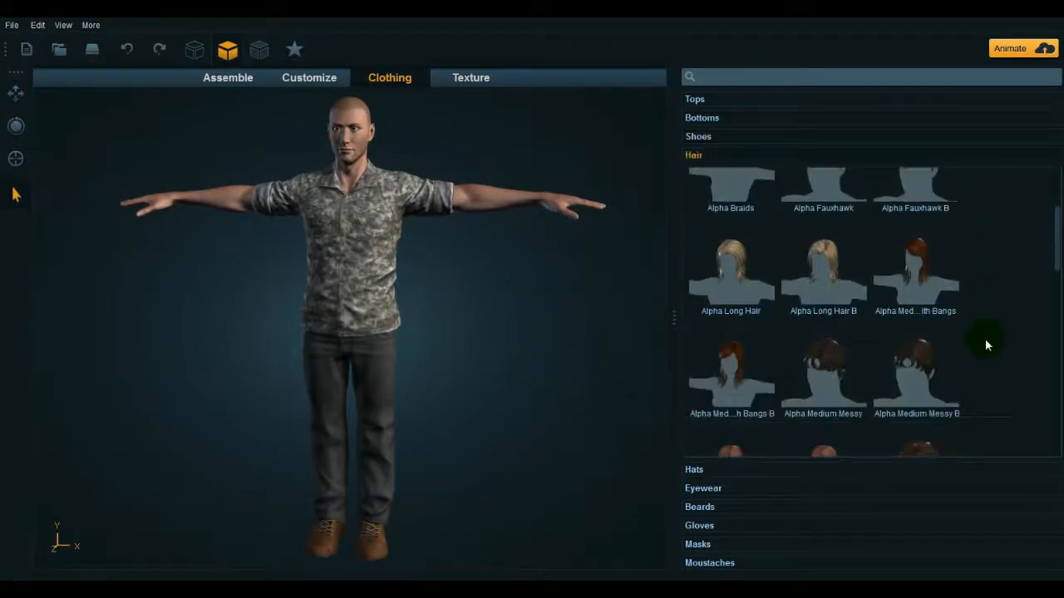
{"action": "scroll", "coordinate": [985, 339], "scroll_direction": "down", "scroll_amount": 3}
{"action": "left_click", "coordinate": [927, 275]}
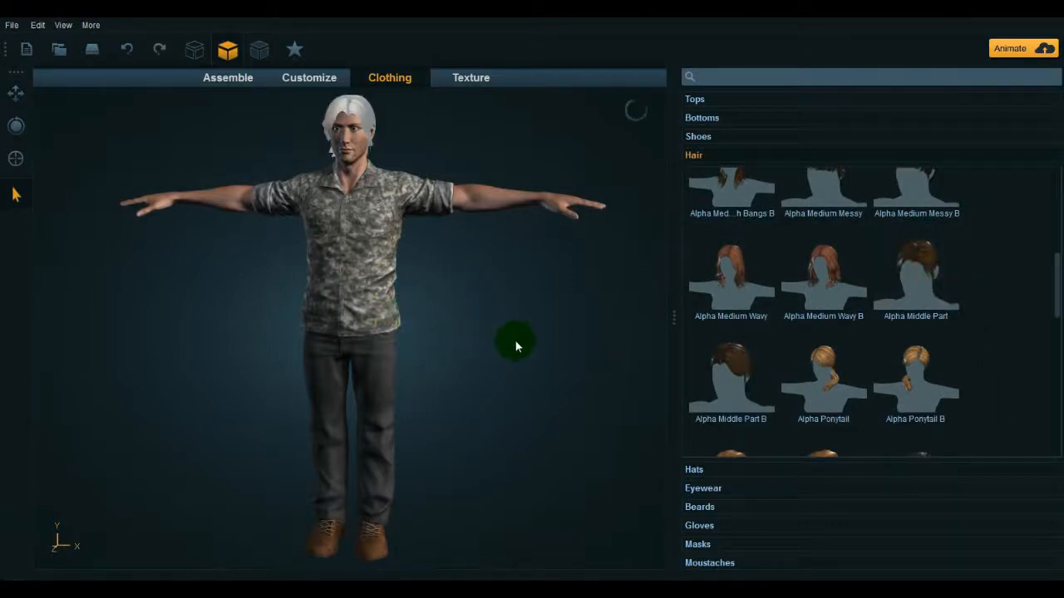
{"action": "left_click_drag", "start_coordinate": [519, 361], "coordinate": [488, 361]}
{"action": "left_click_drag", "start_coordinate": [405, 264], "coordinate": [468, 318]}
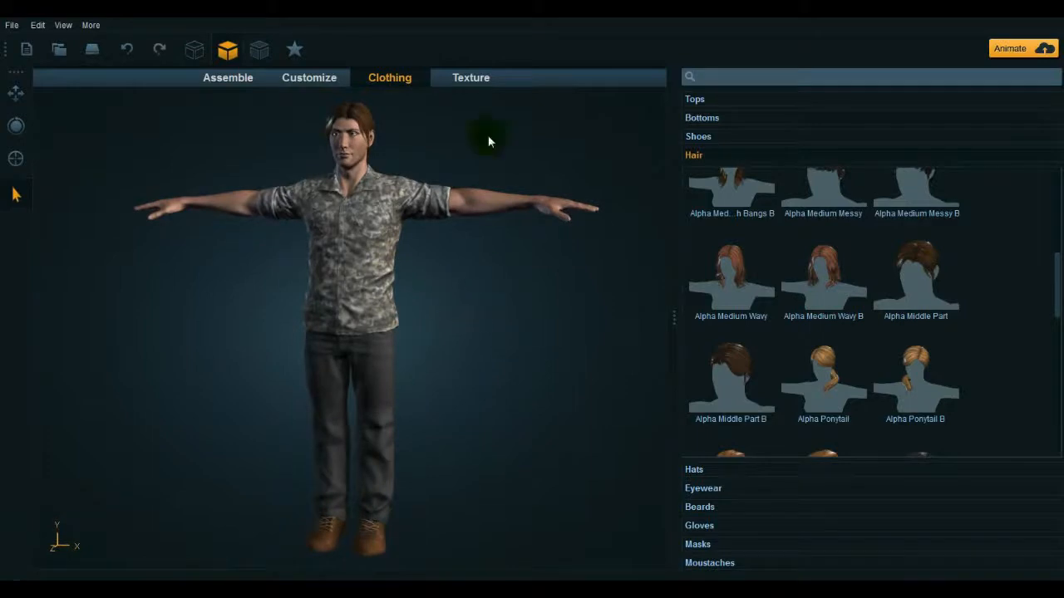
- Switch to texture editing and view the substance settings of the jeans, camouflage shirt and body
{"action": "left_click", "coordinate": [471, 77]}
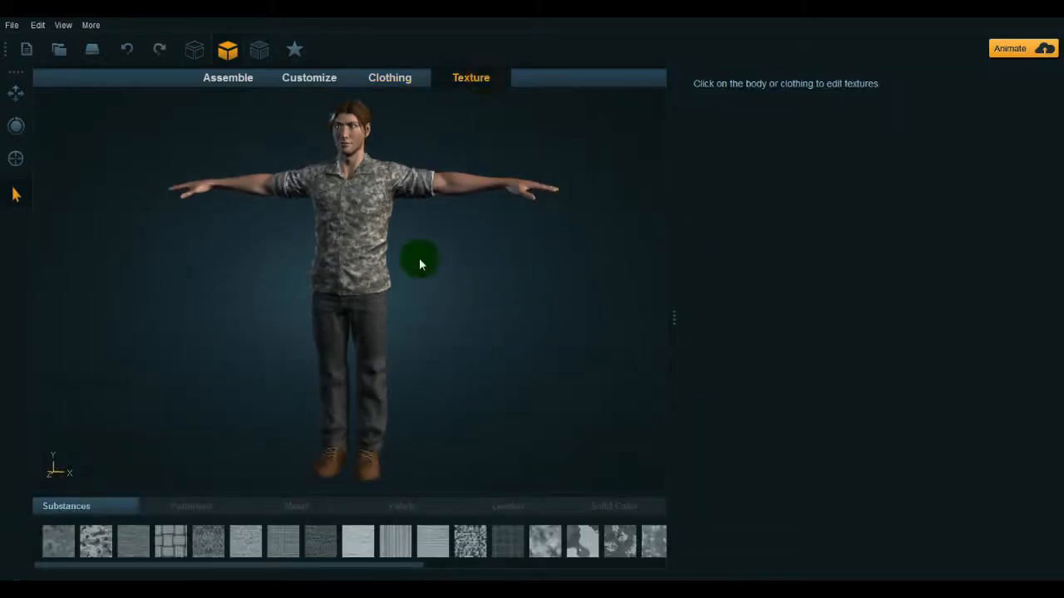
{"action": "left_click", "coordinate": [379, 331]}
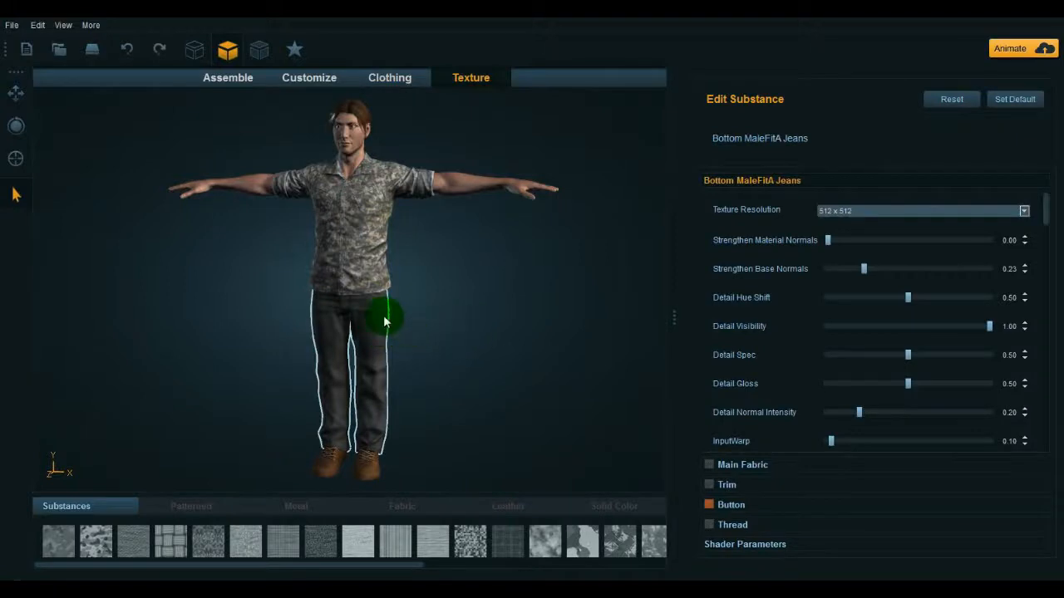
{"action": "left_click", "coordinate": [373, 216]}
{"action": "left_click", "coordinate": [453, 190]}
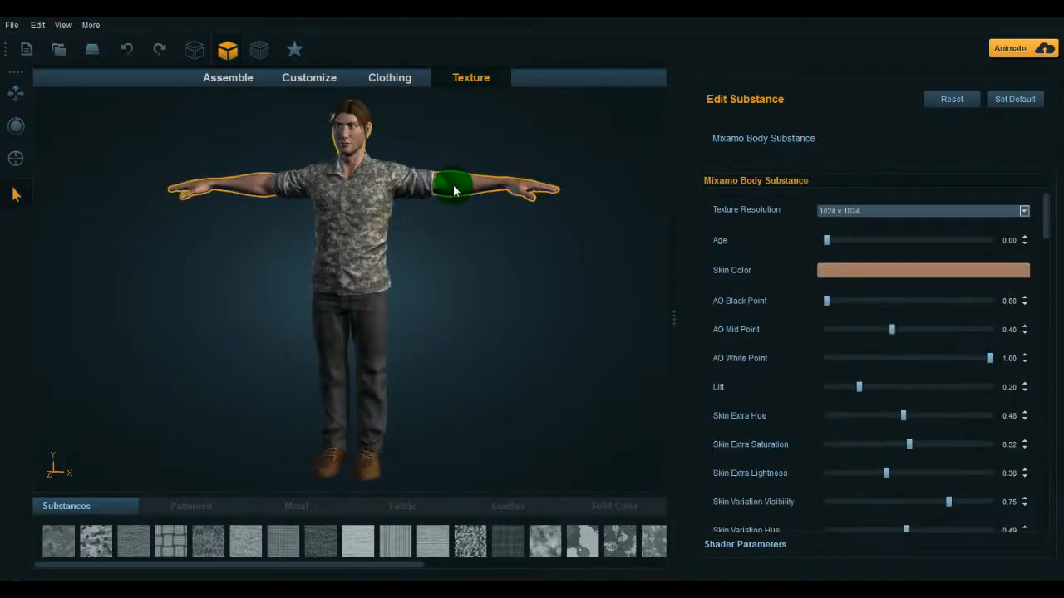
{"action": "left_click", "coordinate": [364, 463]}
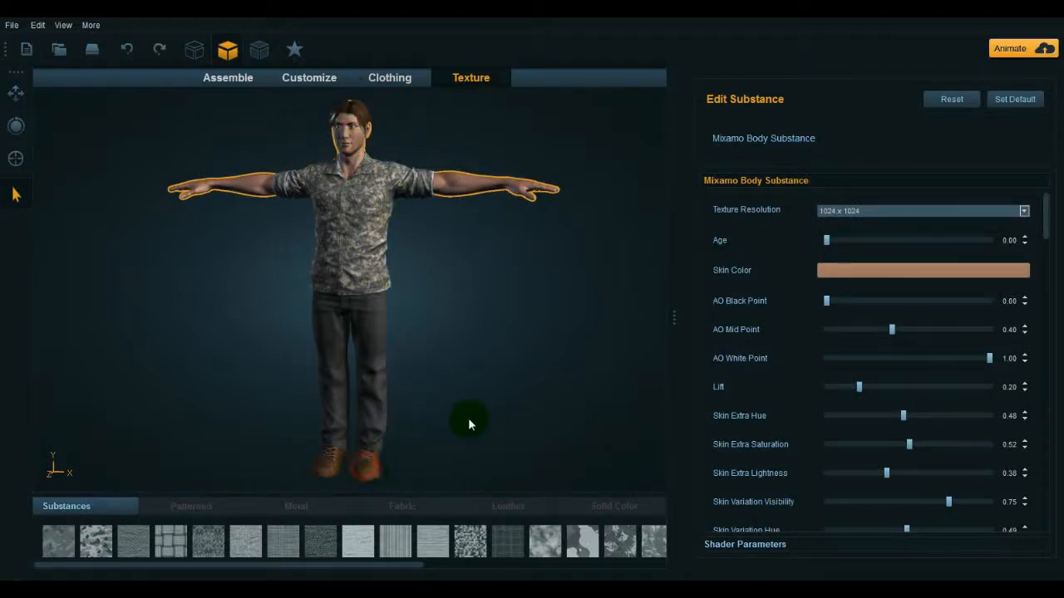
- Browse the Fabric, Patterned, Metal, Leather and Solid Color materials available for the jeans' Main Fabric
{"action": "left_click", "coordinate": [370, 324]}
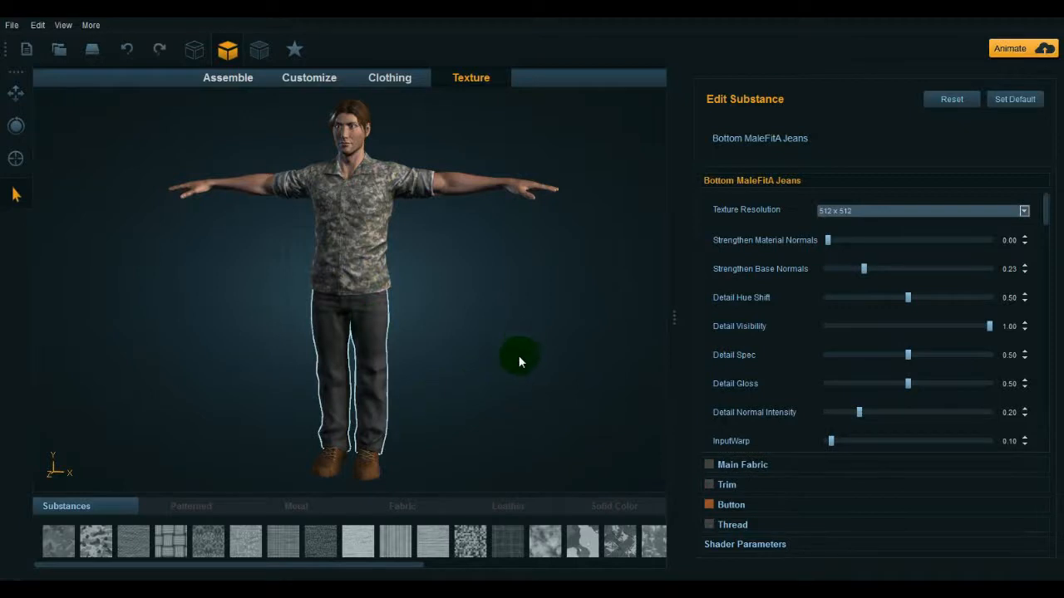
{"action": "left_click", "coordinate": [735, 463]}
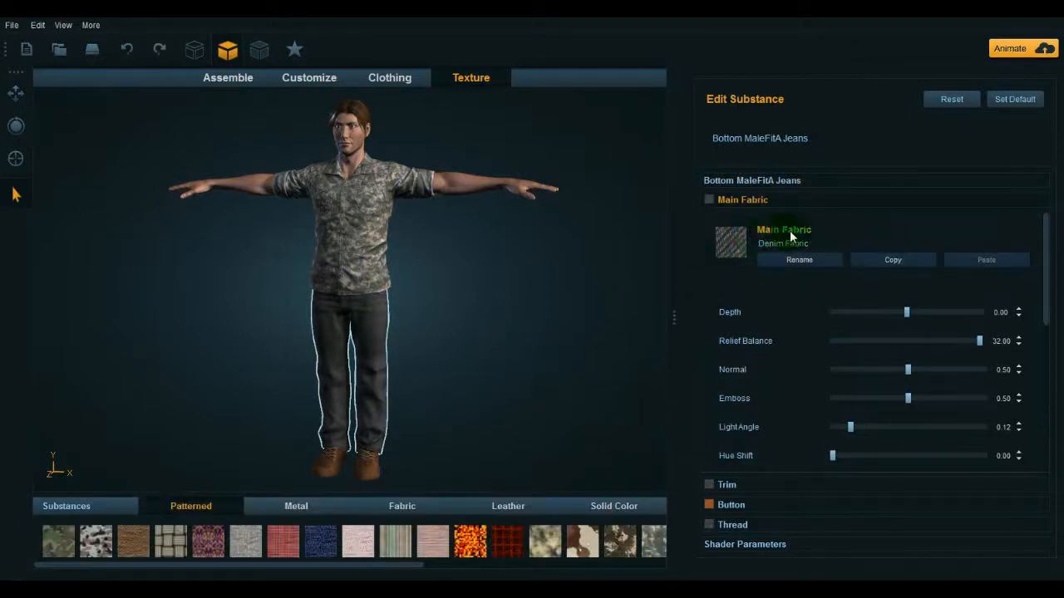
{"action": "left_click", "coordinate": [404, 508]}
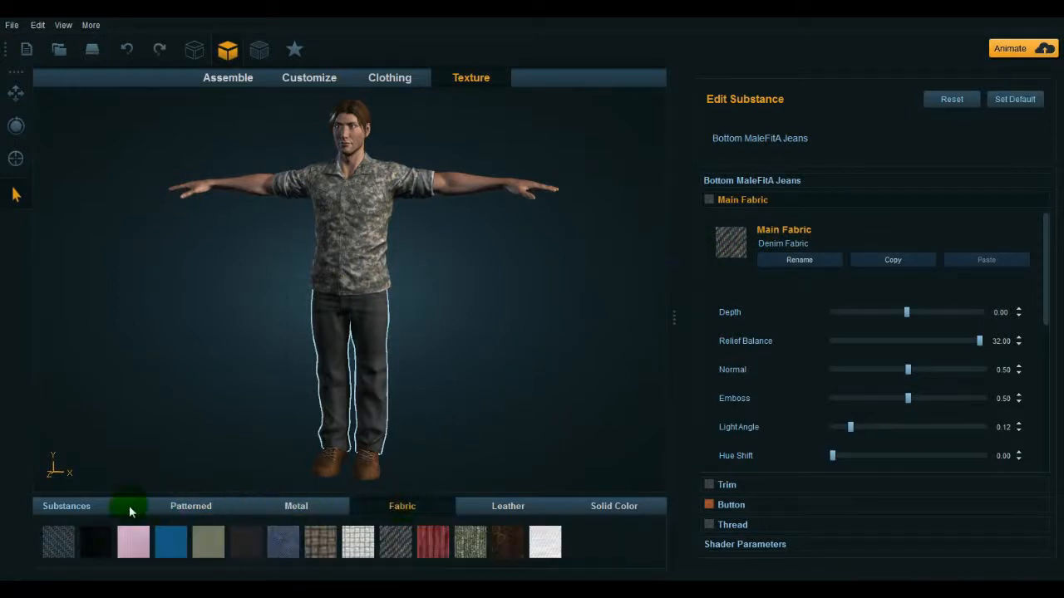
{"action": "left_click", "coordinate": [192, 506]}
{"action": "left_click", "coordinate": [276, 508]}
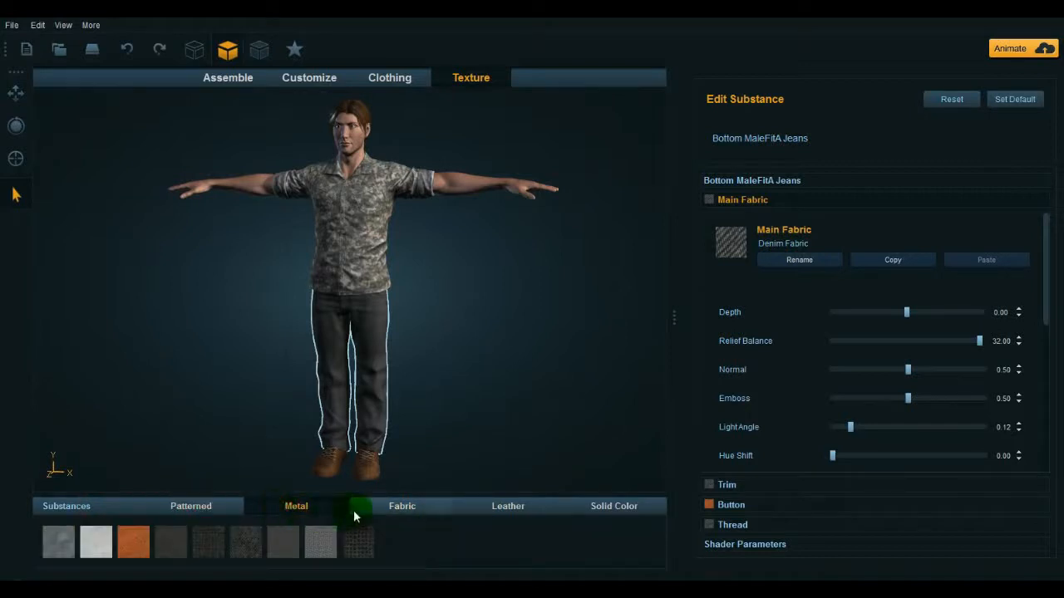
{"action": "left_click", "coordinate": [374, 512]}
{"action": "left_click", "coordinate": [498, 512]}
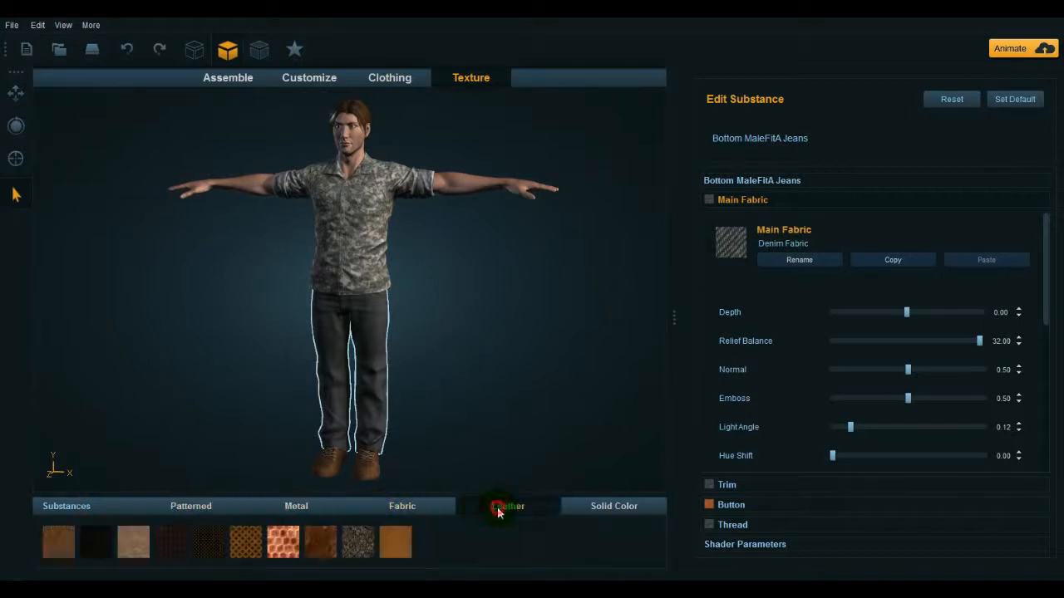
{"action": "left_click", "coordinate": [586, 513]}
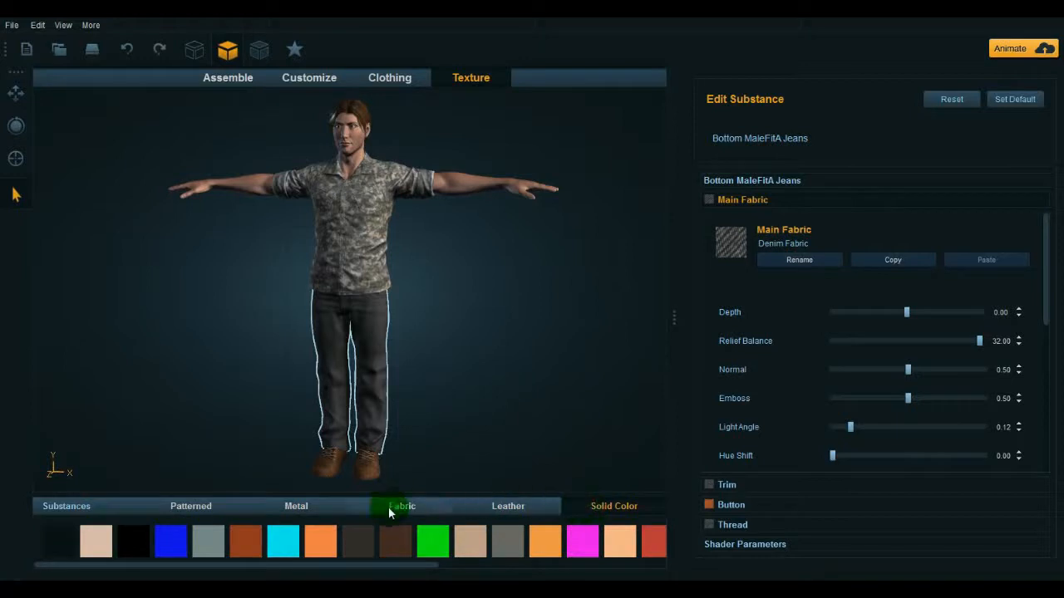
- Replace the jeans' Main Fabric material with Regular Denim Fabric
{"action": "left_click", "coordinate": [419, 508]}
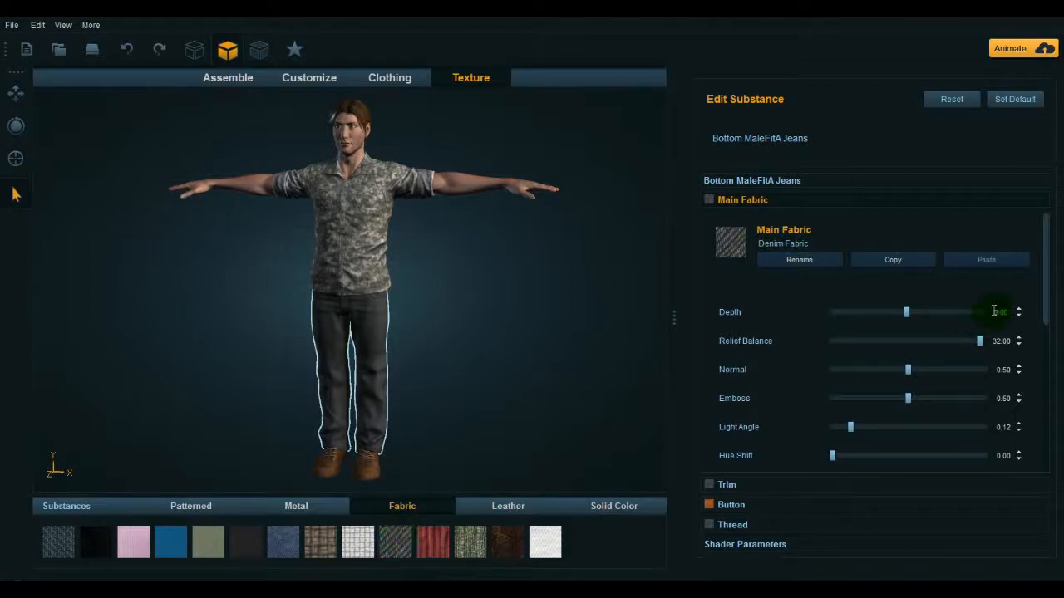
{"action": "left_click_drag", "start_coordinate": [1046, 264], "coordinate": [1048, 230]}
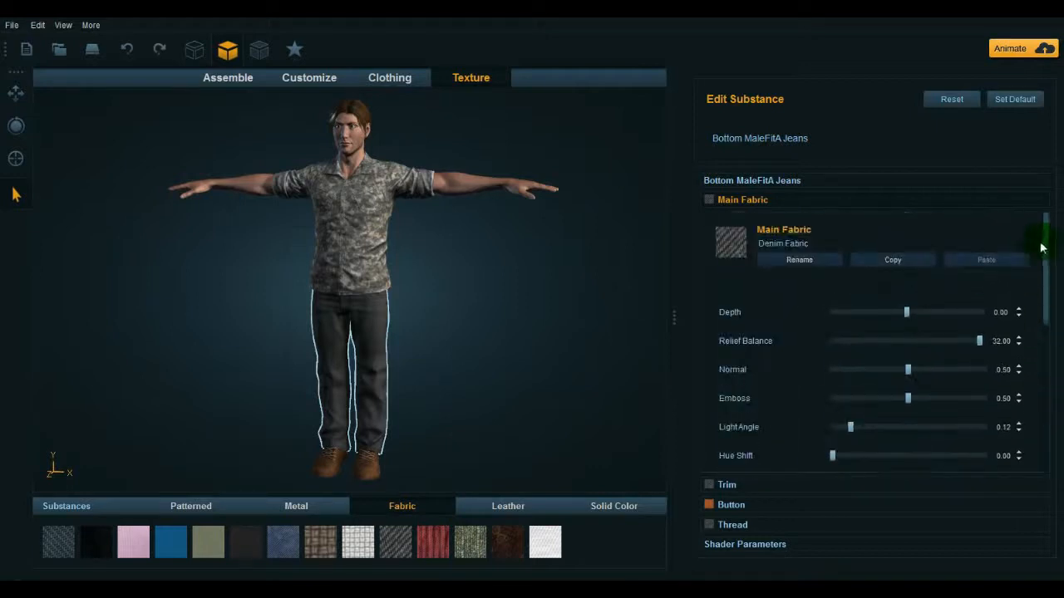
{"action": "left_click", "coordinate": [288, 547]}
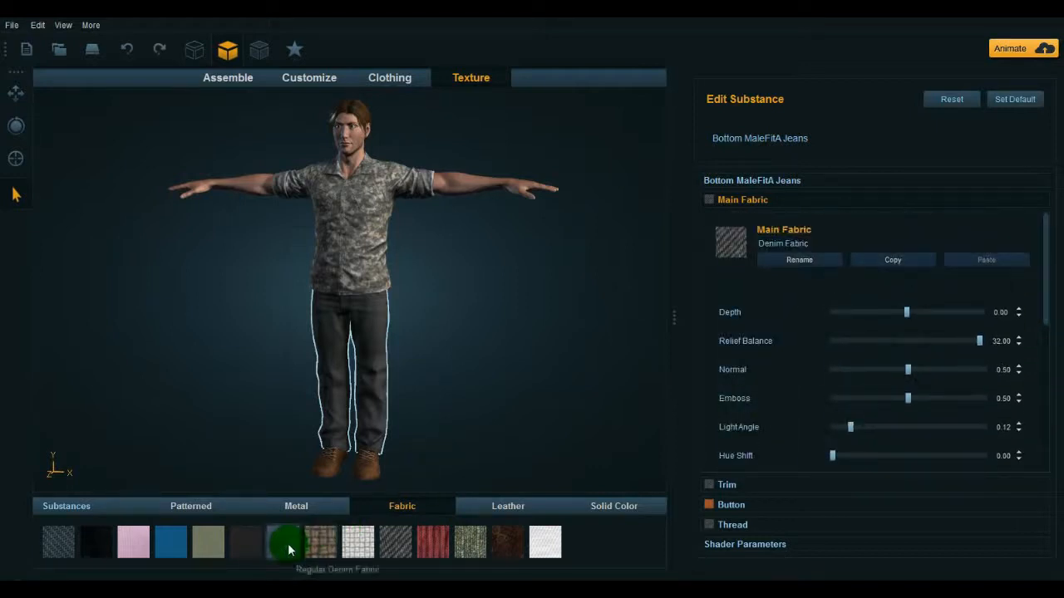
{"action": "left_click", "coordinate": [288, 547]}
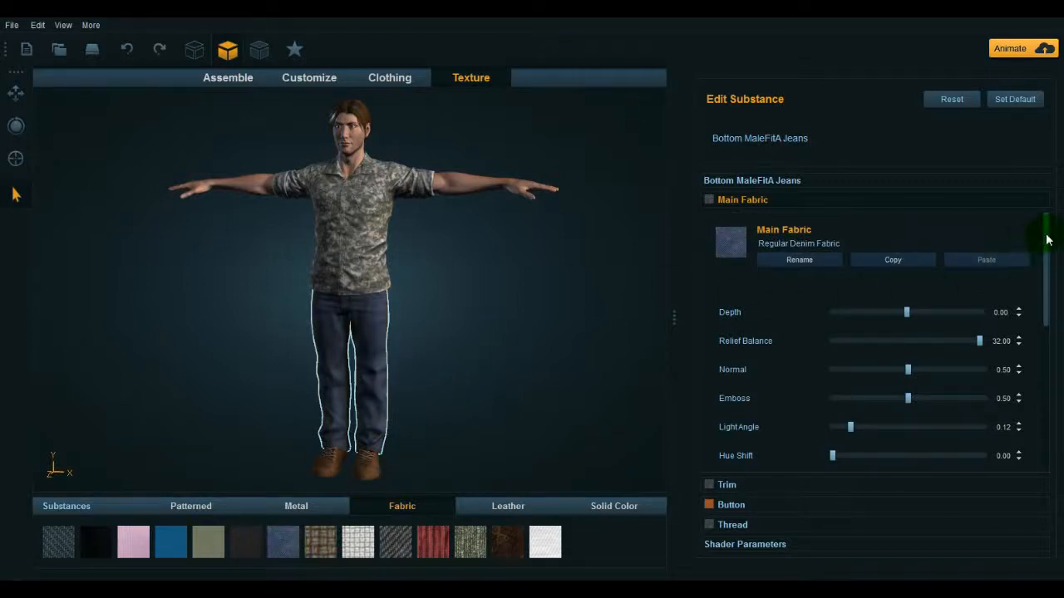
- Try the green custom color on the jeans' Main Fabric, cancel the color change and deselect the jeans
{"action": "left_click_drag", "start_coordinate": [1038, 231], "coordinate": [1052, 403]}
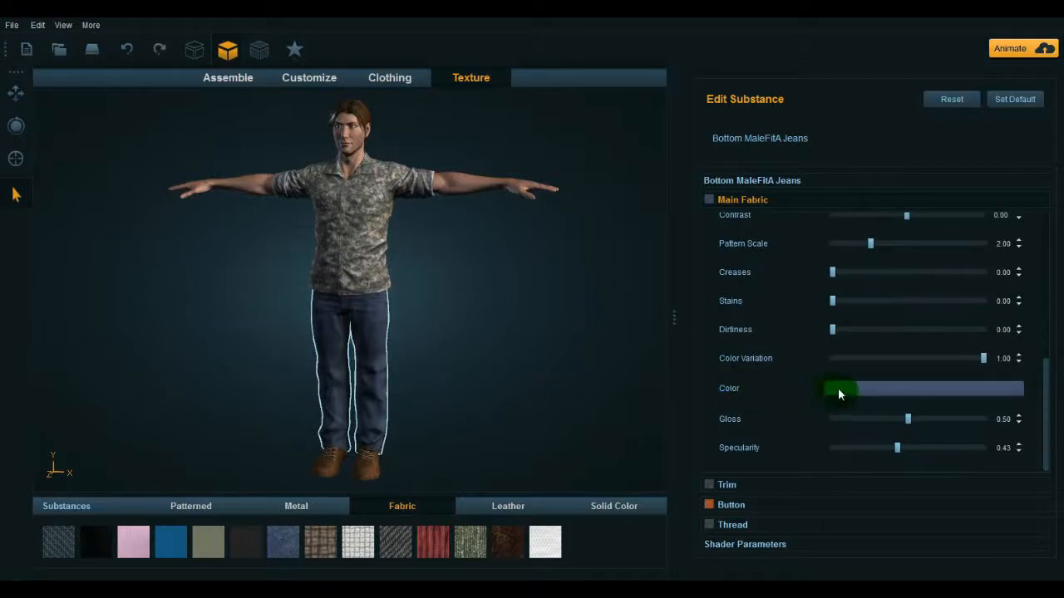
{"action": "left_click", "coordinate": [839, 394]}
{"action": "left_click", "coordinate": [54, 184]}
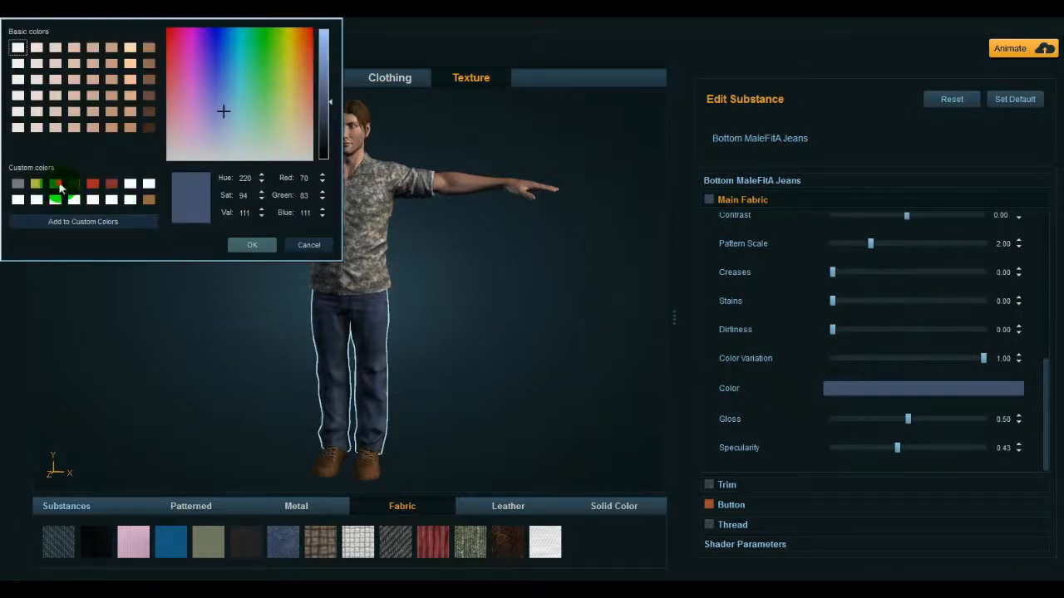
{"action": "left_click", "coordinate": [254, 246]}
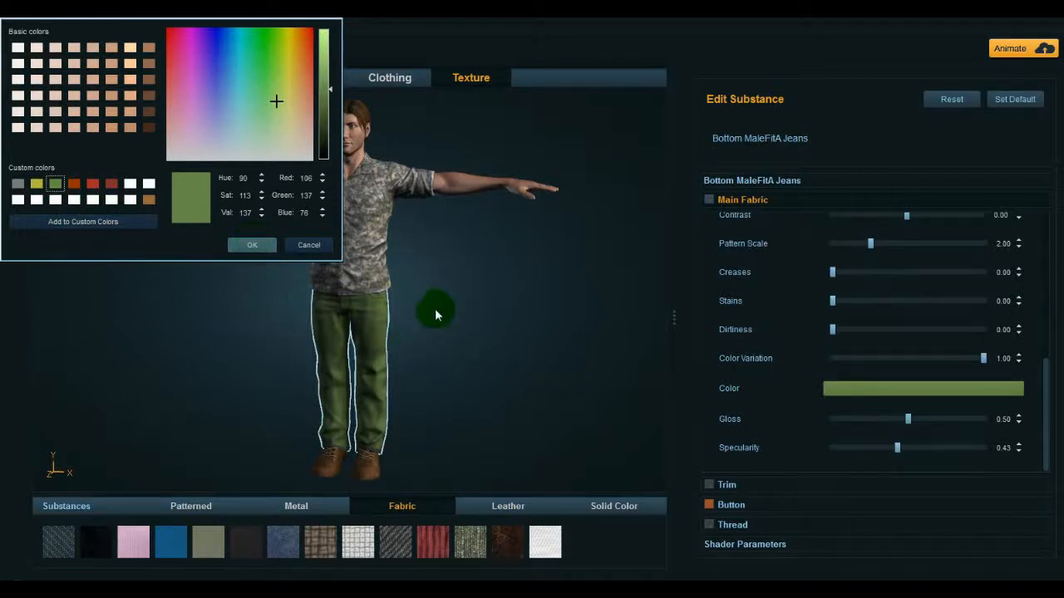
{"action": "left_click", "coordinate": [306, 247]}
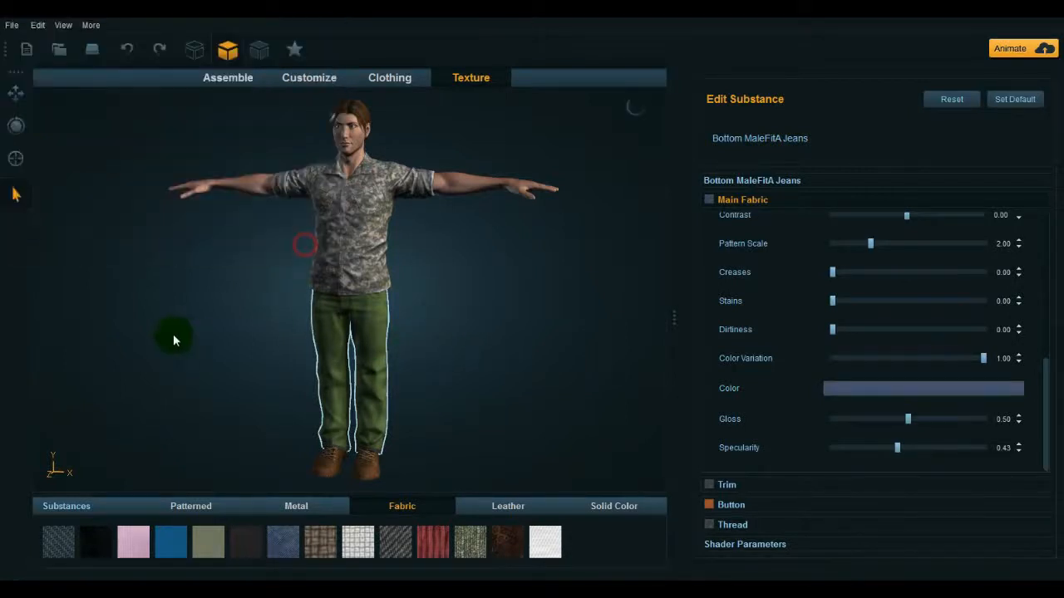
{"action": "left_click", "coordinate": [514, 345]}
- Apply the green Scottish Patterned Fabric to the camouflage shirt's Main_Fabric and check the upper body up close
{"action": "left_click", "coordinate": [361, 238]}
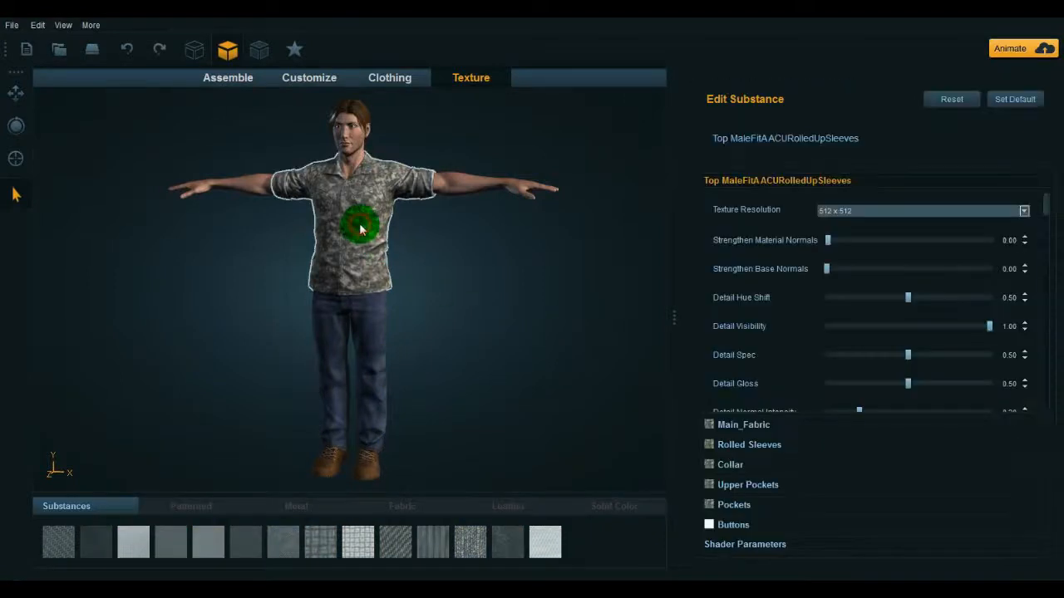
{"action": "left_click", "coordinate": [735, 443]}
{"action": "left_click", "coordinate": [743, 199]}
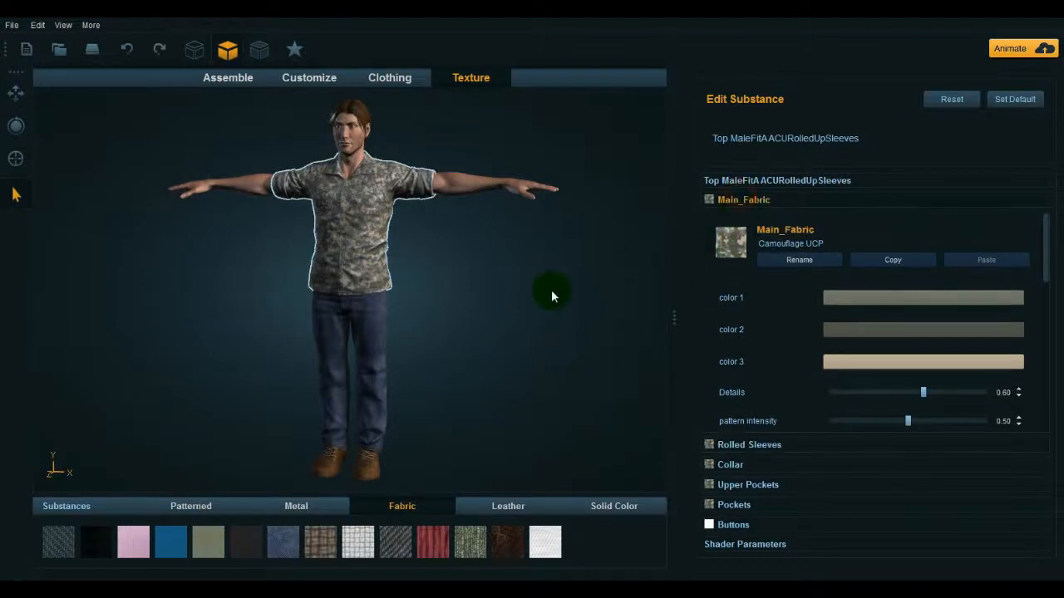
{"action": "left_click", "coordinate": [730, 251]}
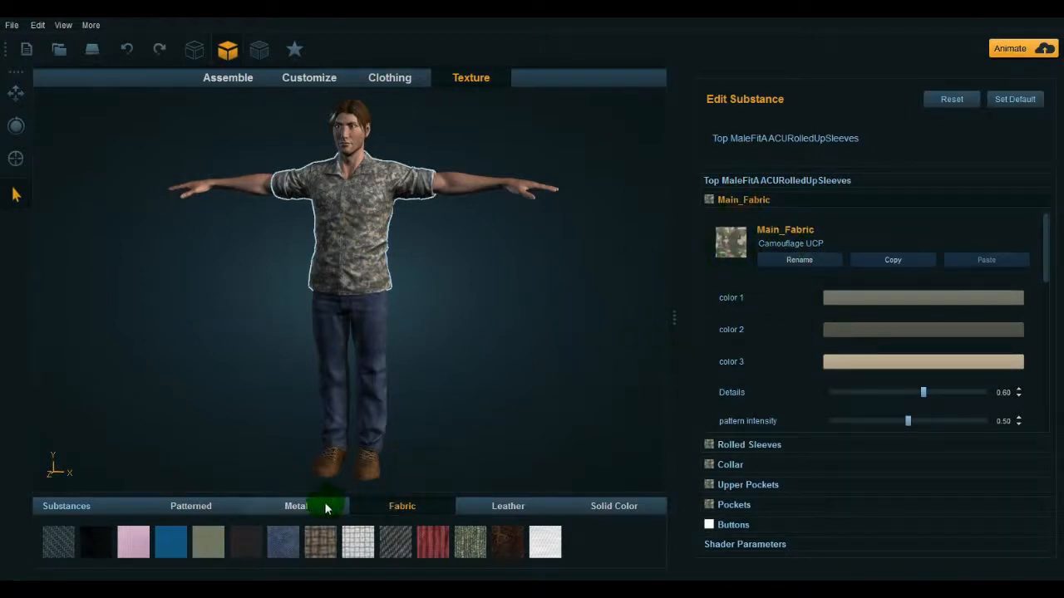
{"action": "left_click", "coordinate": [237, 506]}
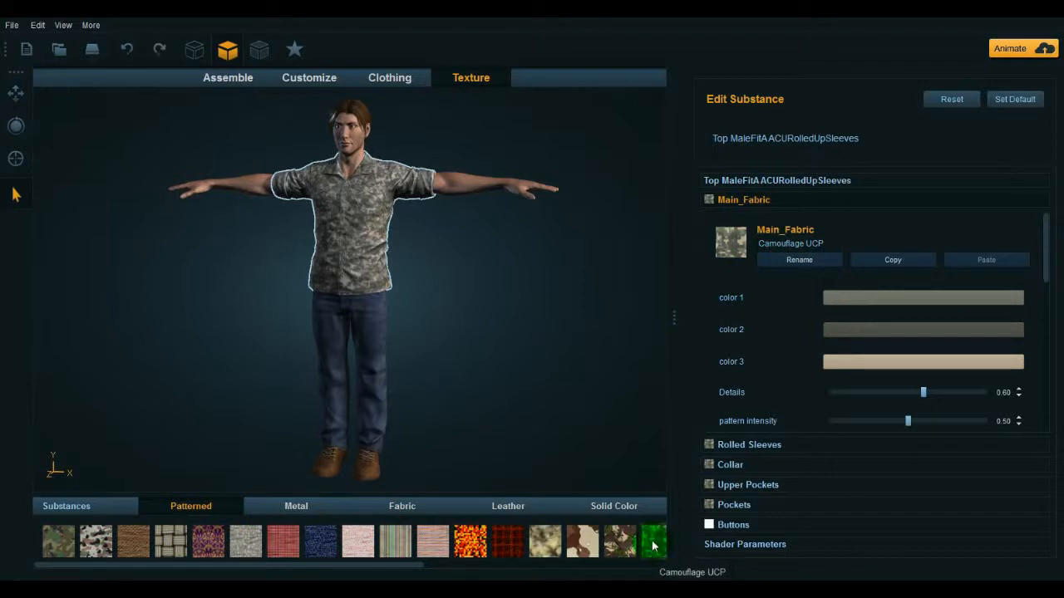
{"action": "left_click_drag", "start_coordinate": [397, 565], "coordinate": [503, 566]}
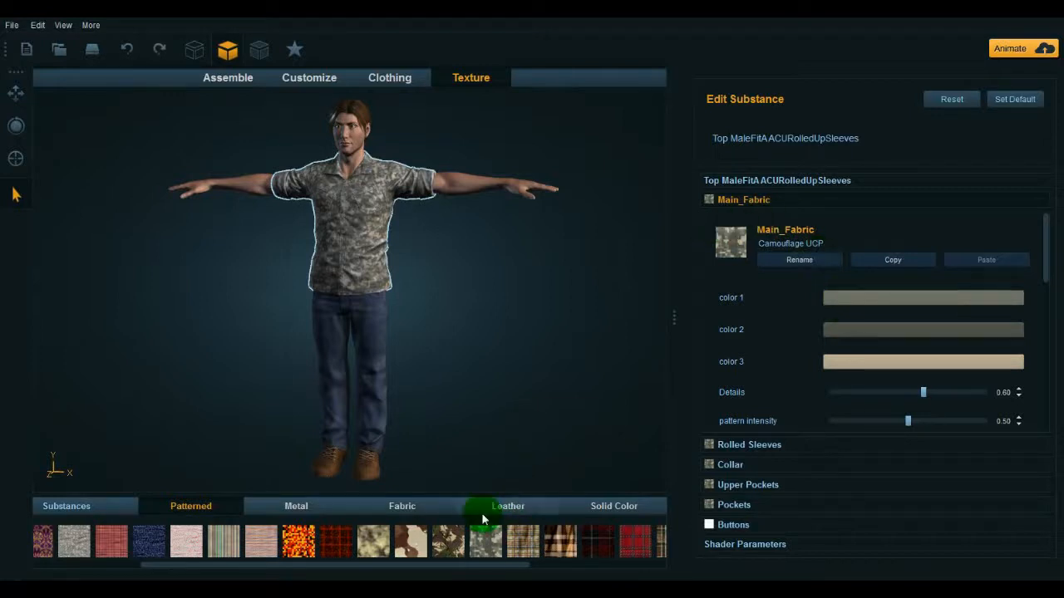
{"action": "left_click_drag", "start_coordinate": [458, 565], "coordinate": [644, 566]}
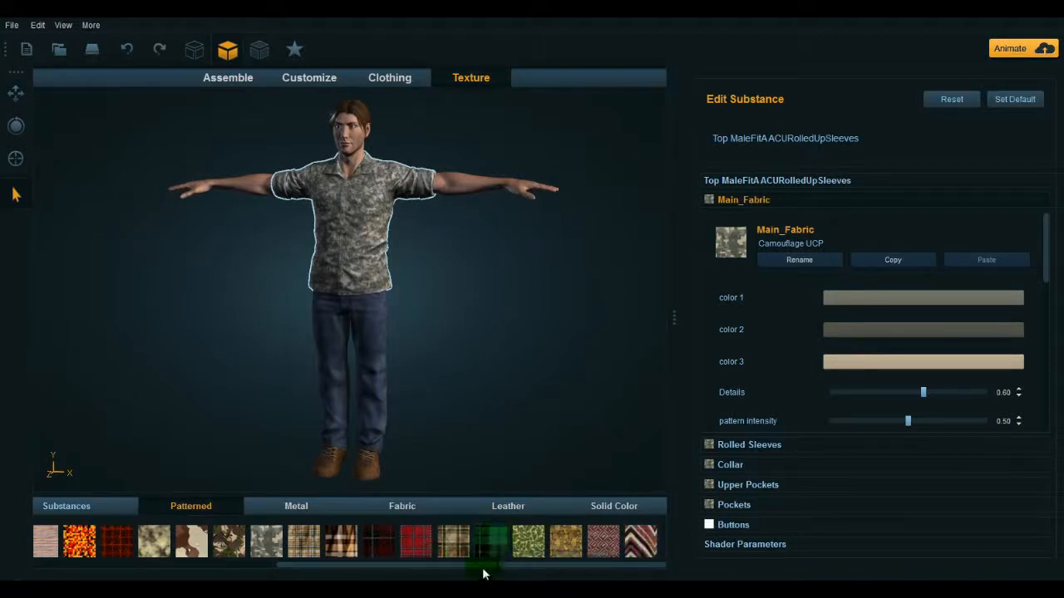
{"action": "left_click_drag", "start_coordinate": [484, 566], "coordinate": [494, 586]}
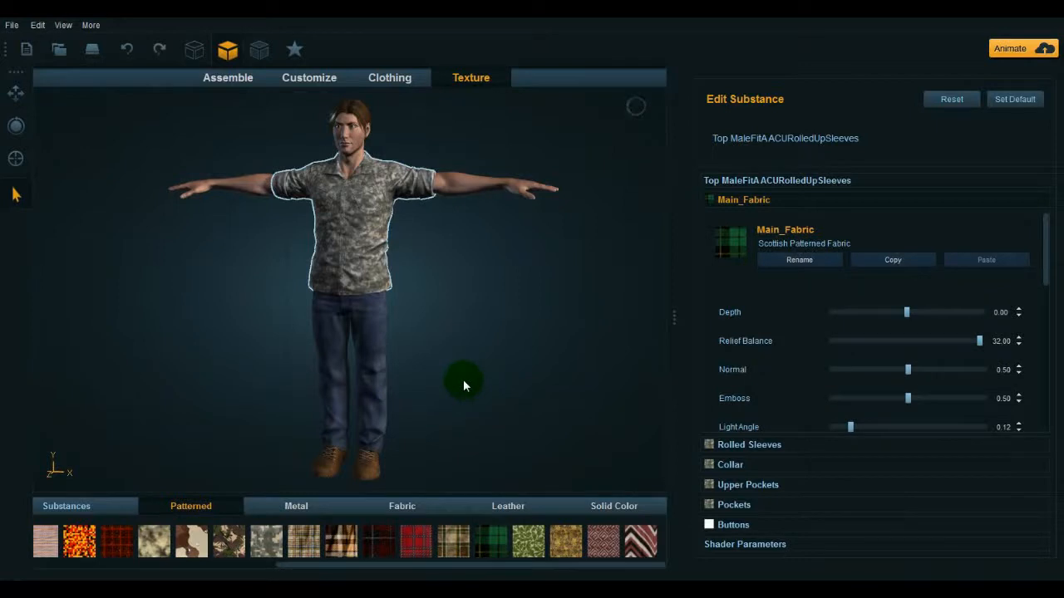
{"action": "mouse_move", "coordinate": [477, 351]}
{"action": "right_mouse_down"}
{"action": "mouse_move", "coordinate": [451, 316]}
{"action": "mouse_move", "coordinate": [544, 315]}
{"action": "right_mouse_up"}
{"action": "scroll", "coordinate": [415, 230], "scroll_direction": "up", "scroll_amount": 5}
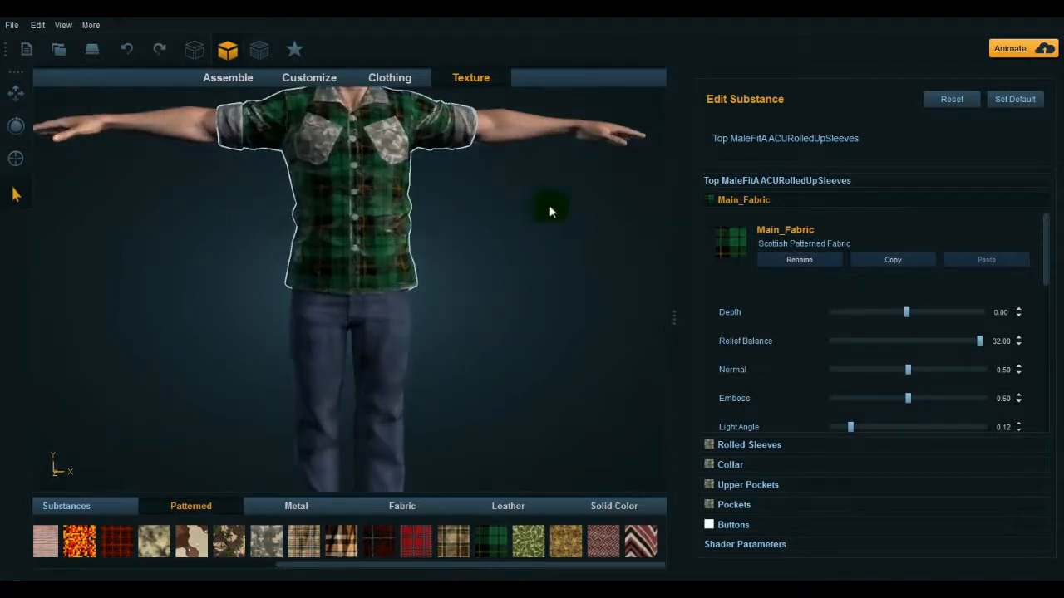
{"action": "middle_click_drag", "start_coordinate": [542, 214], "coordinate": [537, 357]}
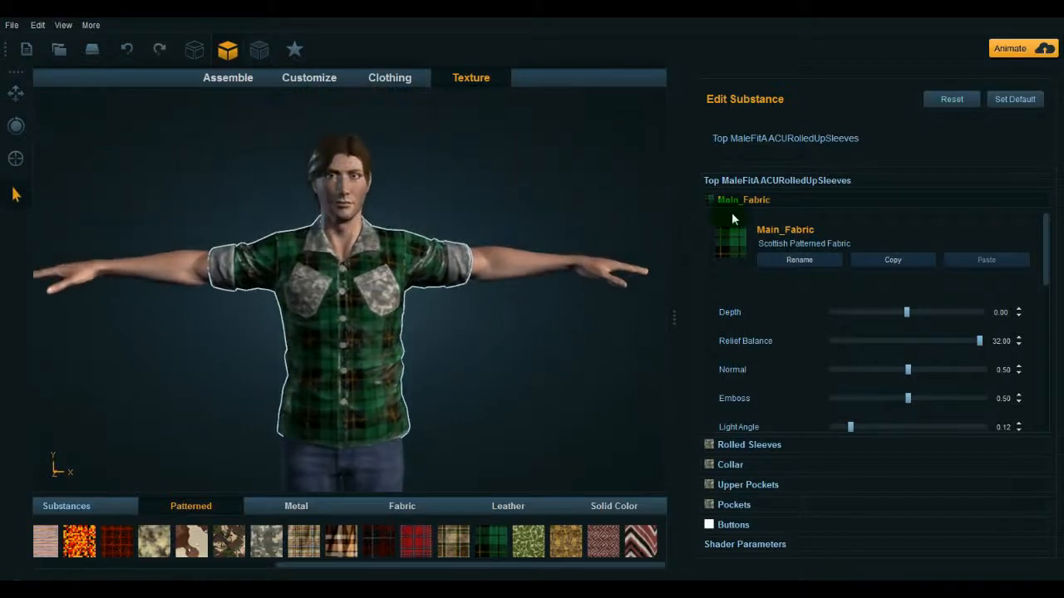
- Apply the green Scottish Patterned Fabric to the shirt's Rolled Sleeves and Collar as well
{"action": "right_click_drag", "start_coordinate": [519, 343], "coordinate": [506, 374]}
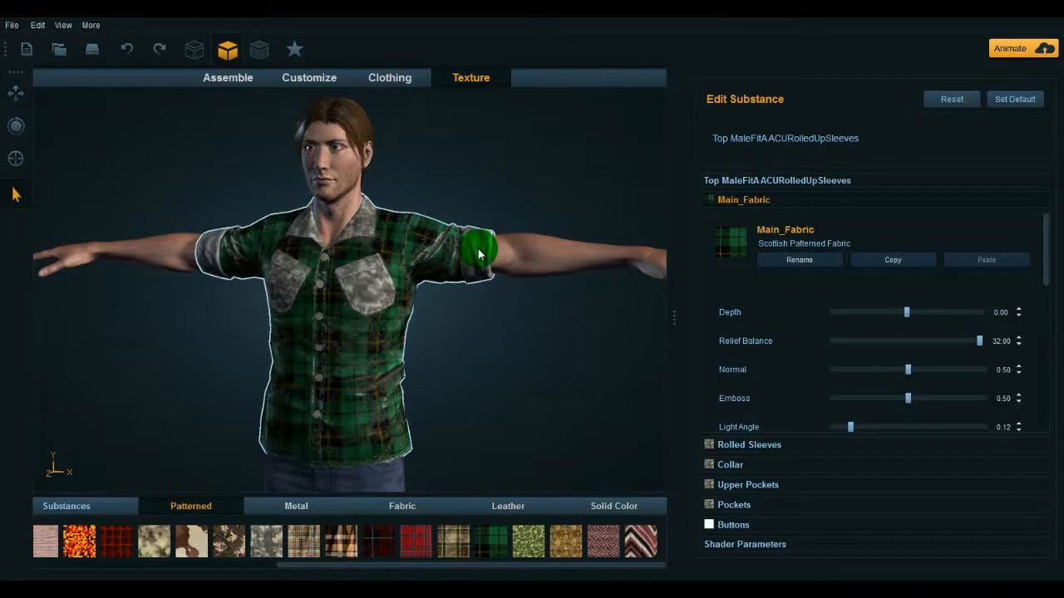
{"action": "left_click", "coordinate": [765, 444]}
{"action": "left_click", "coordinate": [490, 541]}
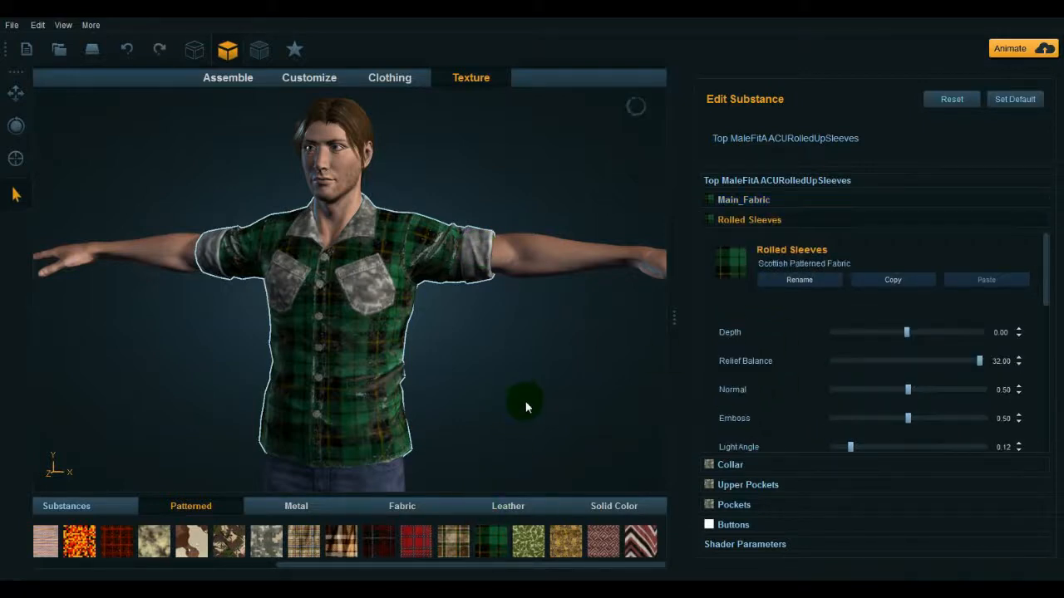
{"action": "left_click", "coordinate": [720, 467]}
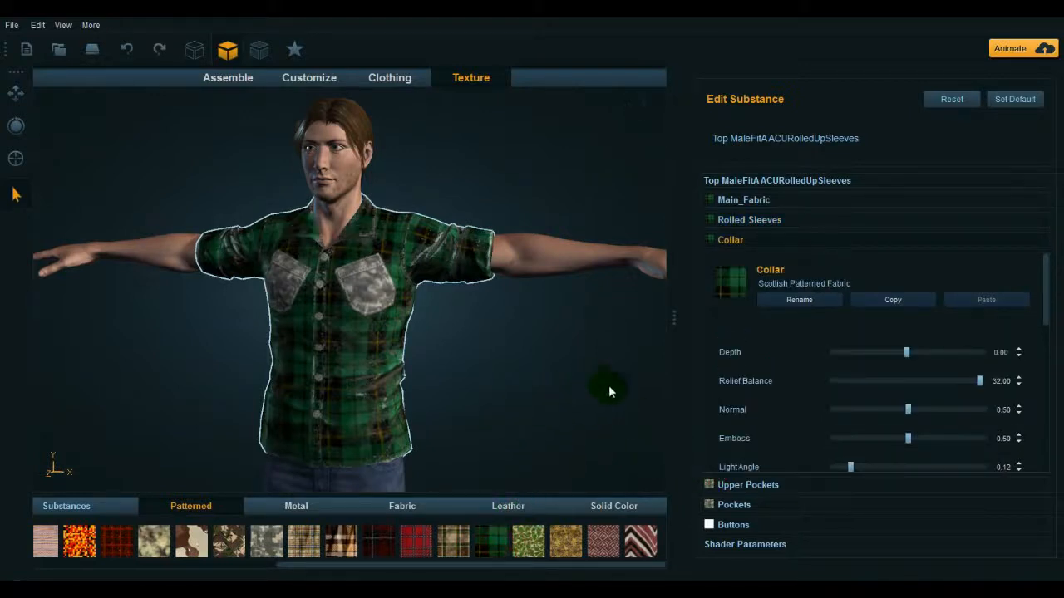
- Cover the shirt's Upper Pockets and Pockets with the same green Scottish Patterned Fabric
{"action": "left_click", "coordinate": [738, 485]}
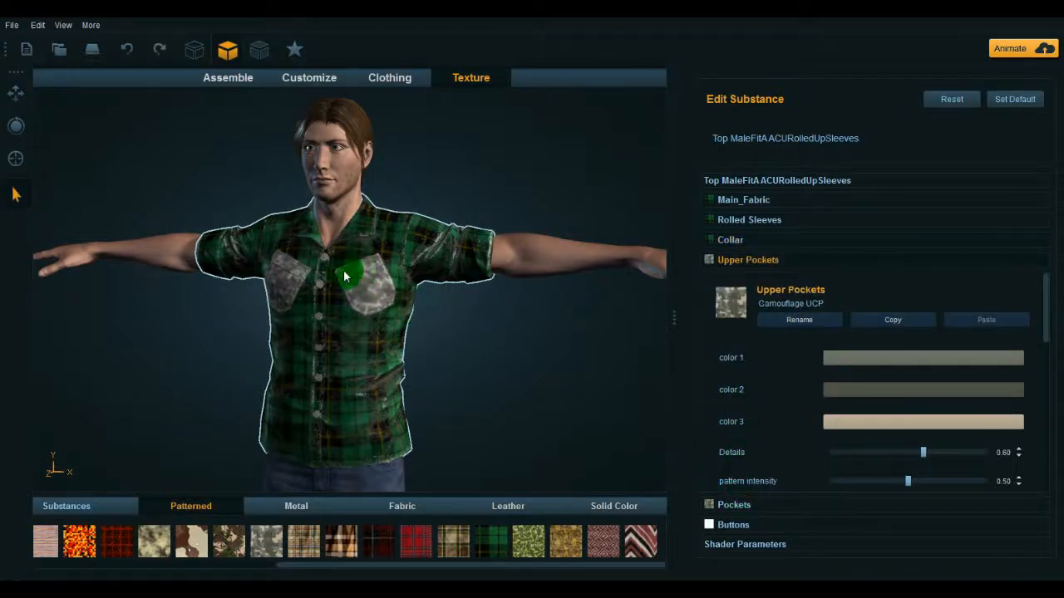
{"action": "left_click", "coordinate": [494, 539]}
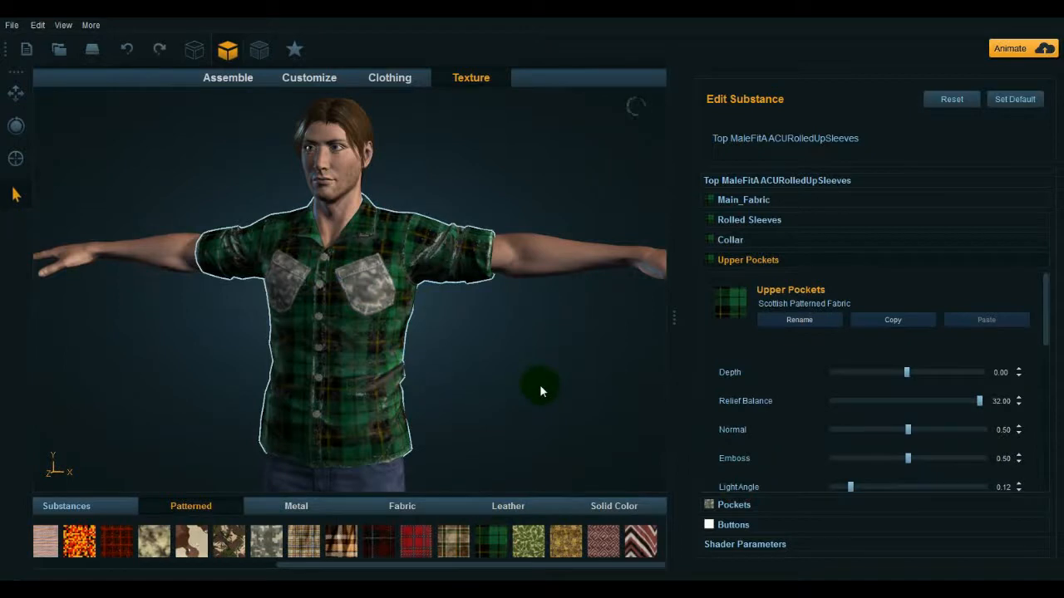
{"action": "left_click", "coordinate": [722, 504]}
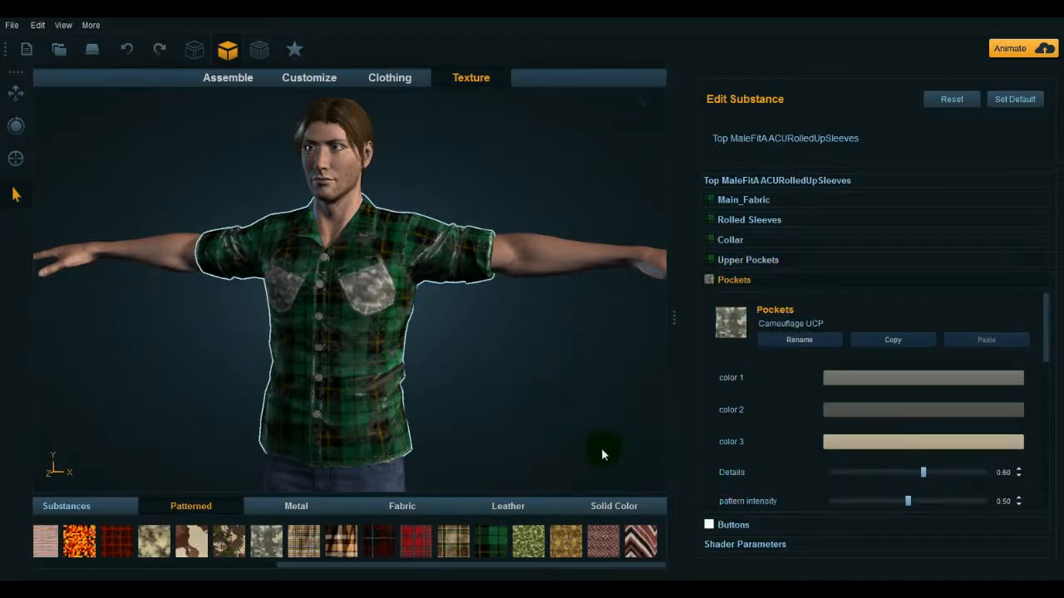
{"action": "left_click", "coordinate": [495, 540]}
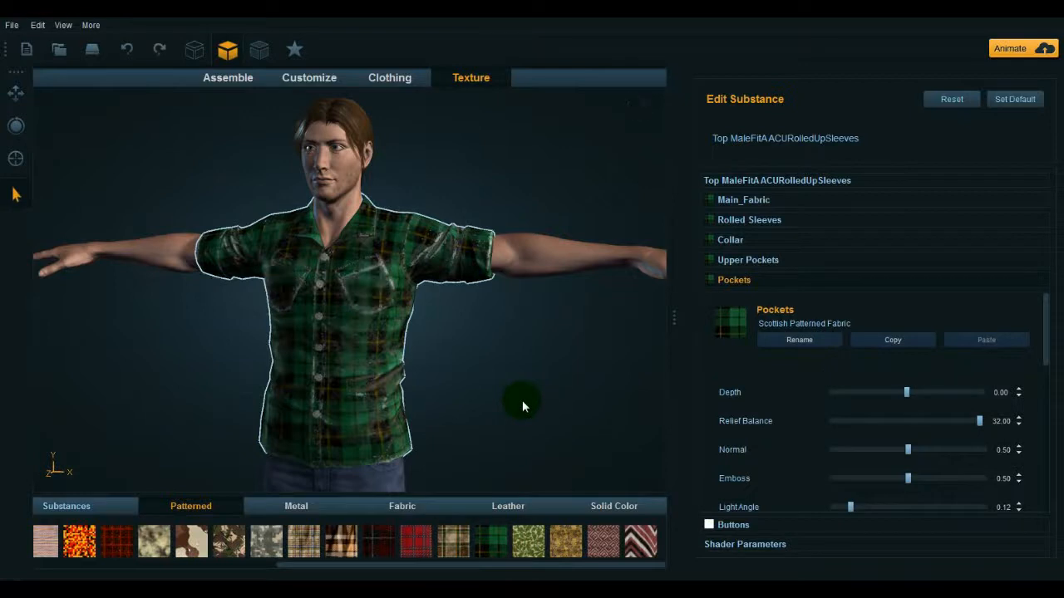
- Darken the color of the shirt's Buttons to red 80, green 79, blue 67 and deselect the shirt
{"action": "left_click", "coordinate": [735, 525]}
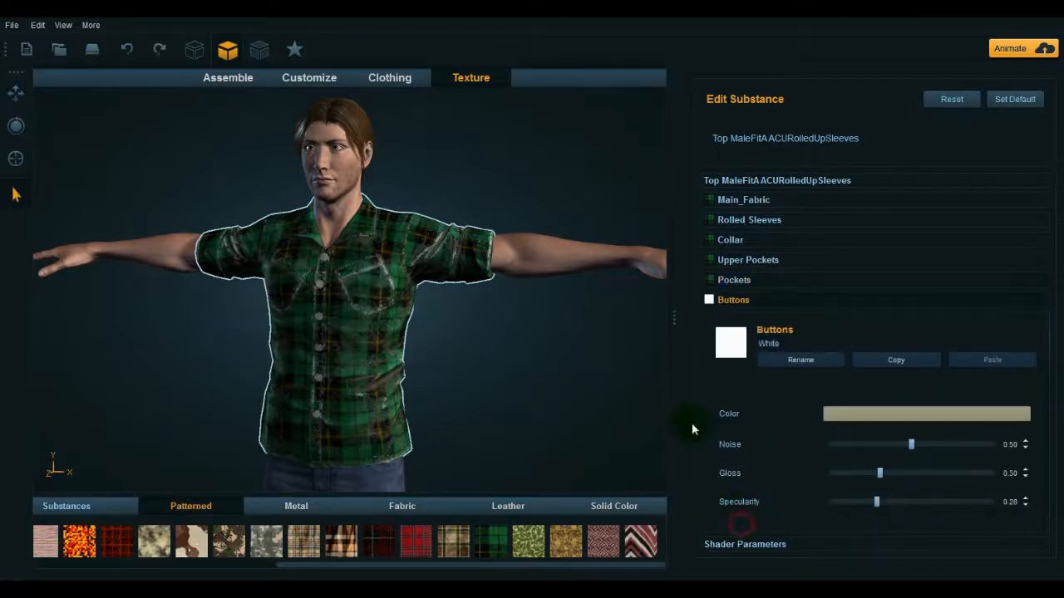
{"action": "left_click", "coordinate": [855, 415]}
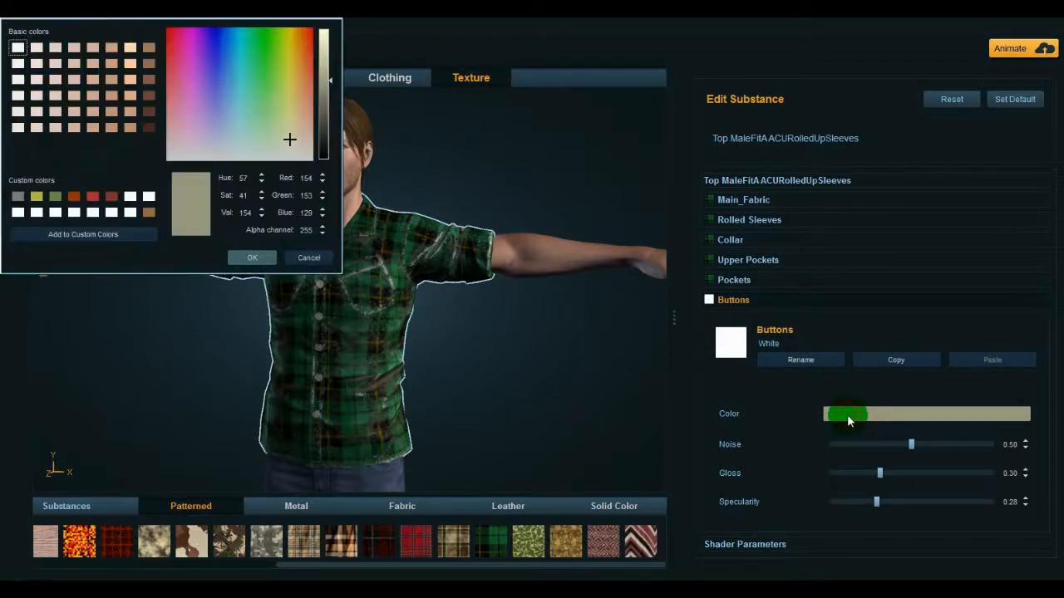
{"action": "left_click", "coordinate": [323, 117]}
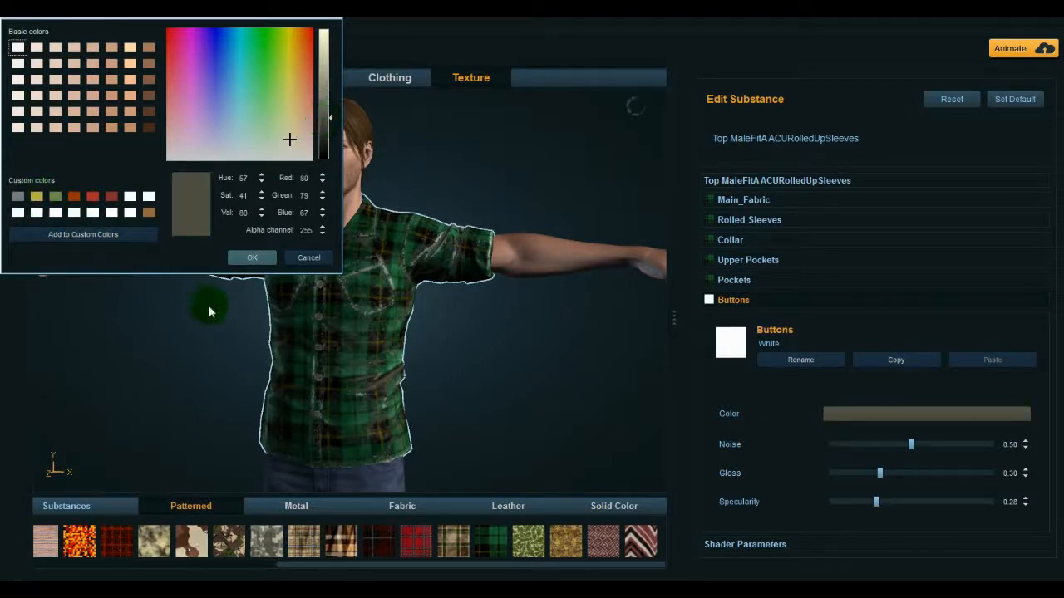
{"action": "left_click", "coordinate": [251, 258]}
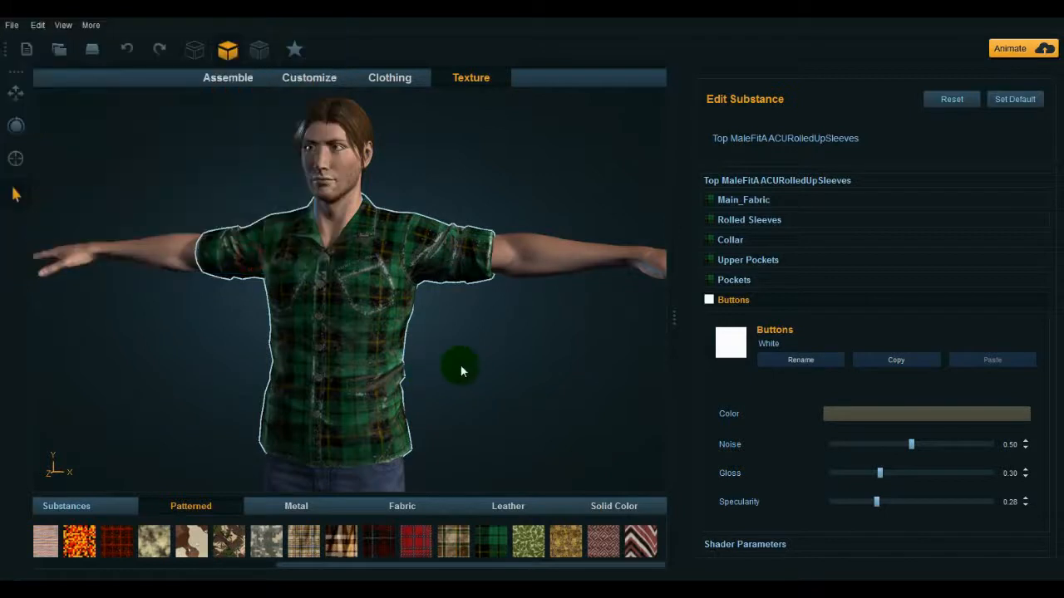
{"action": "left_click_drag", "start_coordinate": [556, 374], "coordinate": [531, 372]}
{"action": "left_click", "coordinate": [531, 372]}
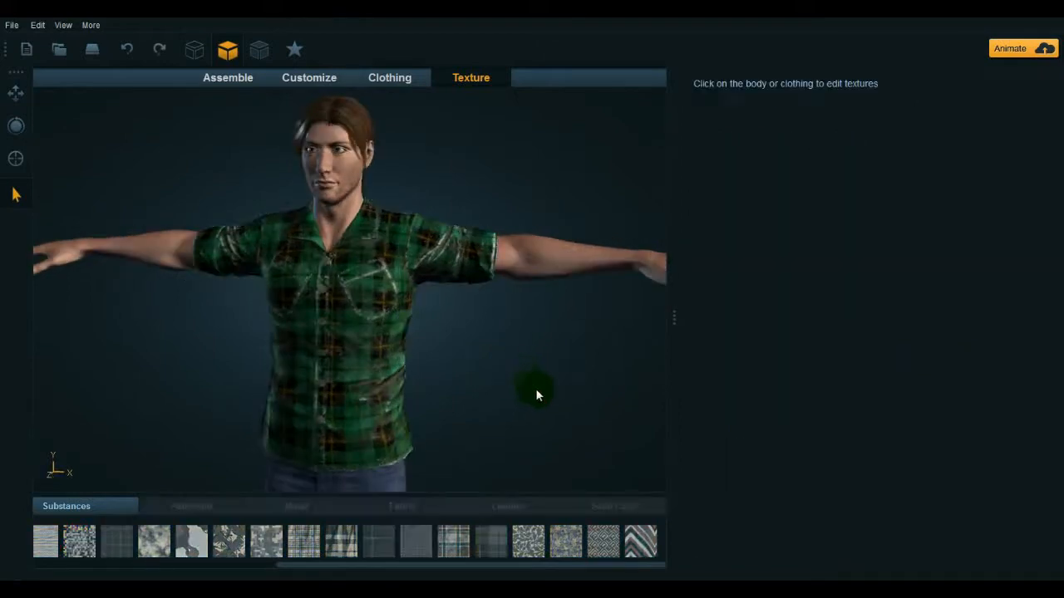
- Inspect the plaid shirt's pockets and buttons up close, clear the selection and bring the face into view
{"action": "left_click", "coordinate": [372, 177]}
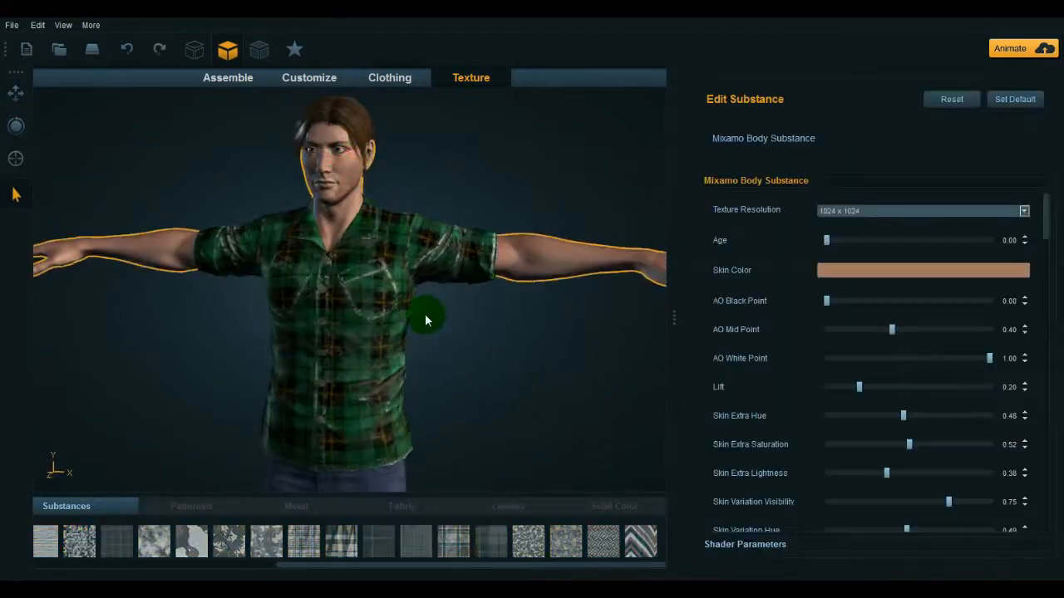
{"action": "scroll", "coordinate": [432, 275], "scroll_direction": "up", "scroll_amount": 3}
{"action": "scroll", "coordinate": [439, 293], "scroll_direction": "up", "scroll_amount": 1}
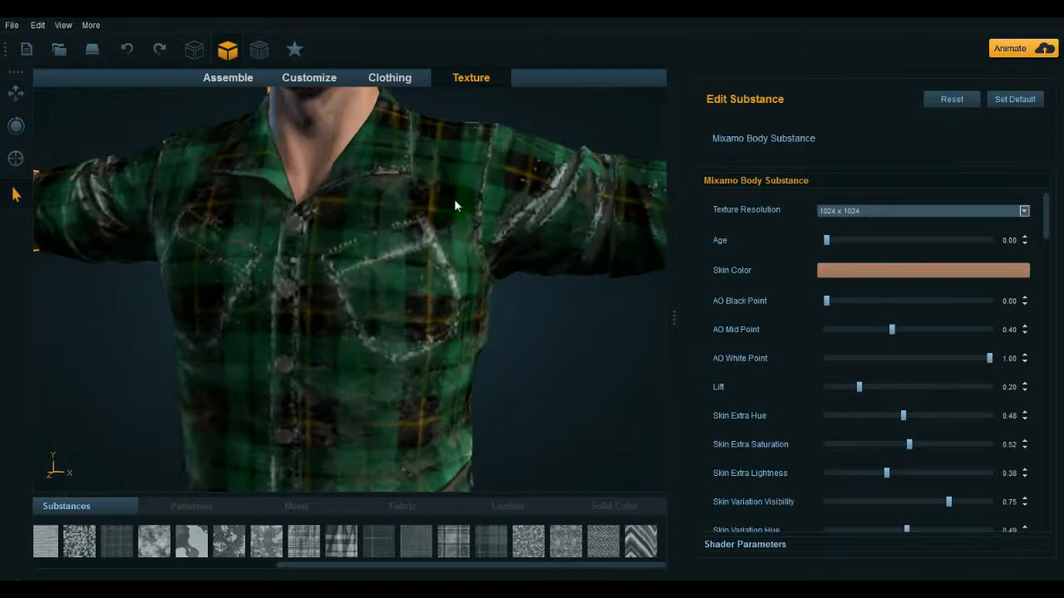
{"action": "left_click", "coordinate": [454, 280]}
{"action": "left_click", "coordinate": [551, 110]}
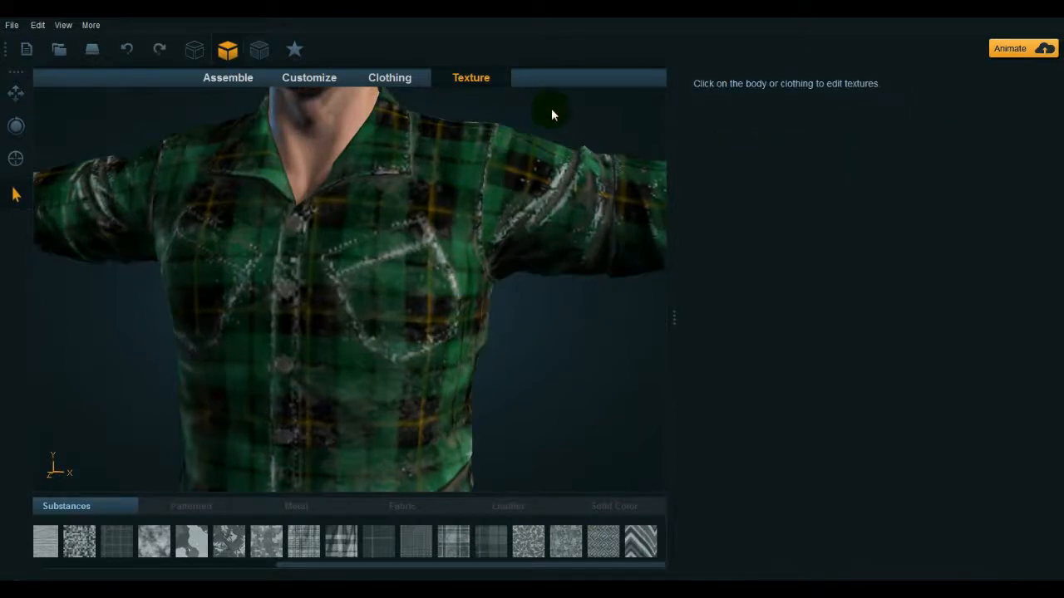
{"action": "left_click_drag", "start_coordinate": [551, 110], "coordinate": [538, 248]}
- Try a dark brown Skin Color of red 111, green 74, blue 57 on the character's body
{"action": "left_click", "coordinate": [341, 232]}
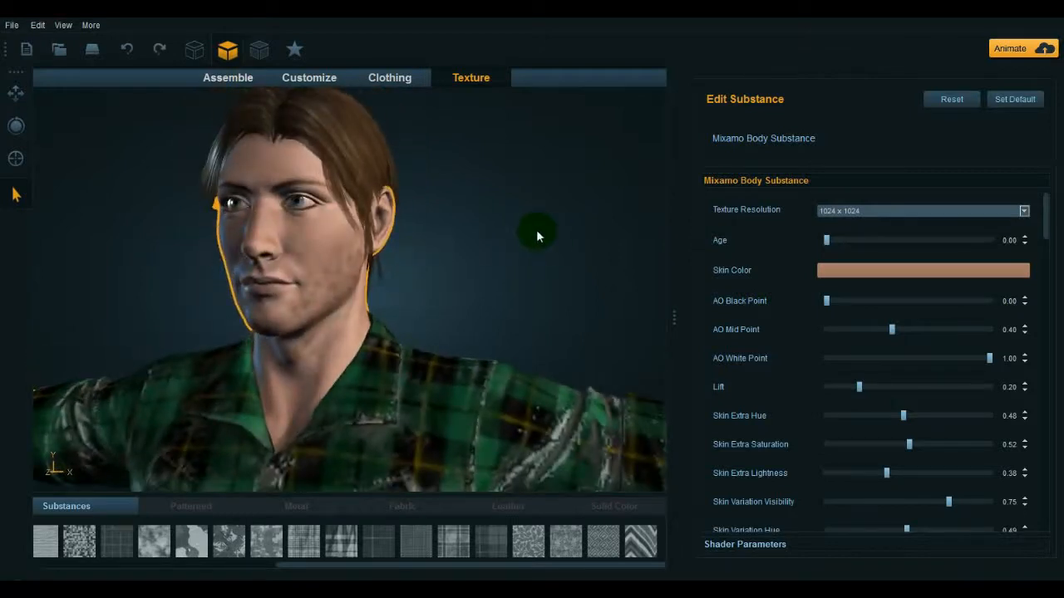
{"action": "left_click", "coordinate": [824, 273]}
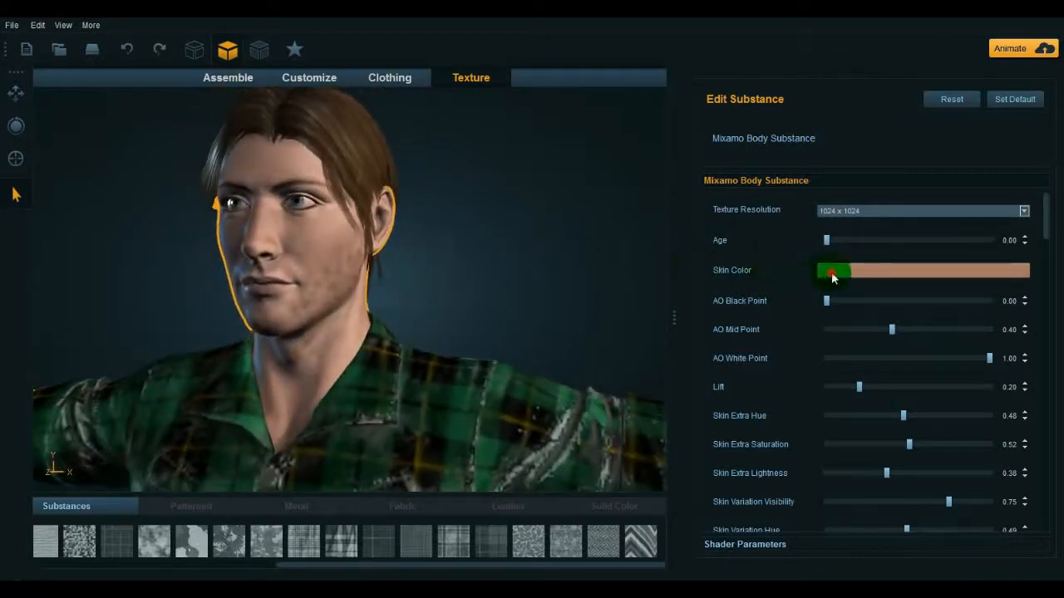
{"action": "left_click", "coordinate": [832, 273]}
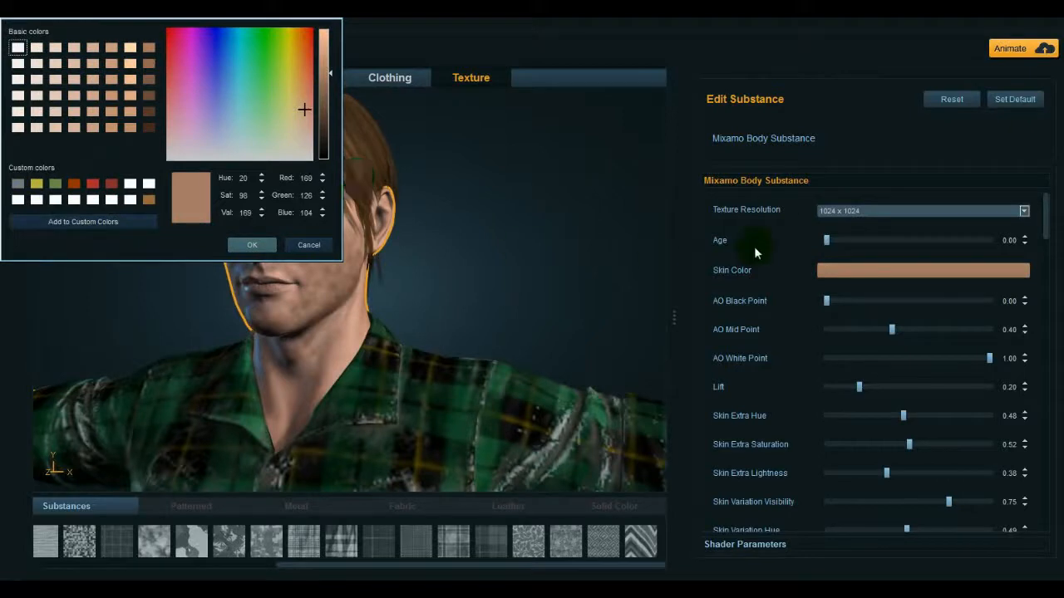
{"action": "left_click", "coordinate": [859, 275]}
{"action": "left_click", "coordinate": [149, 97]}
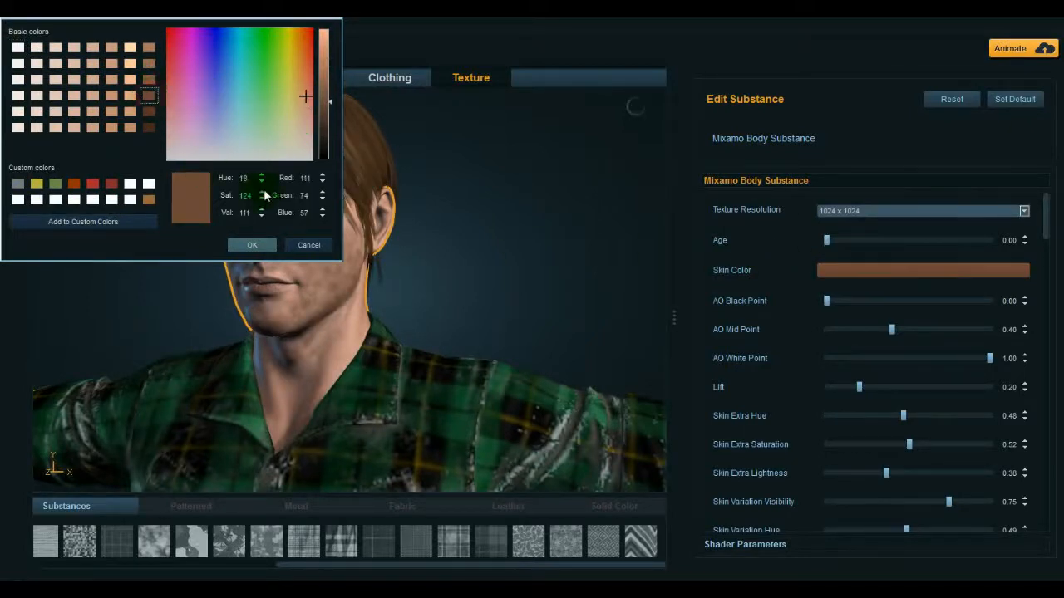
{"action": "left_click", "coordinate": [254, 245]}
{"action": "left_click", "coordinate": [250, 245]}
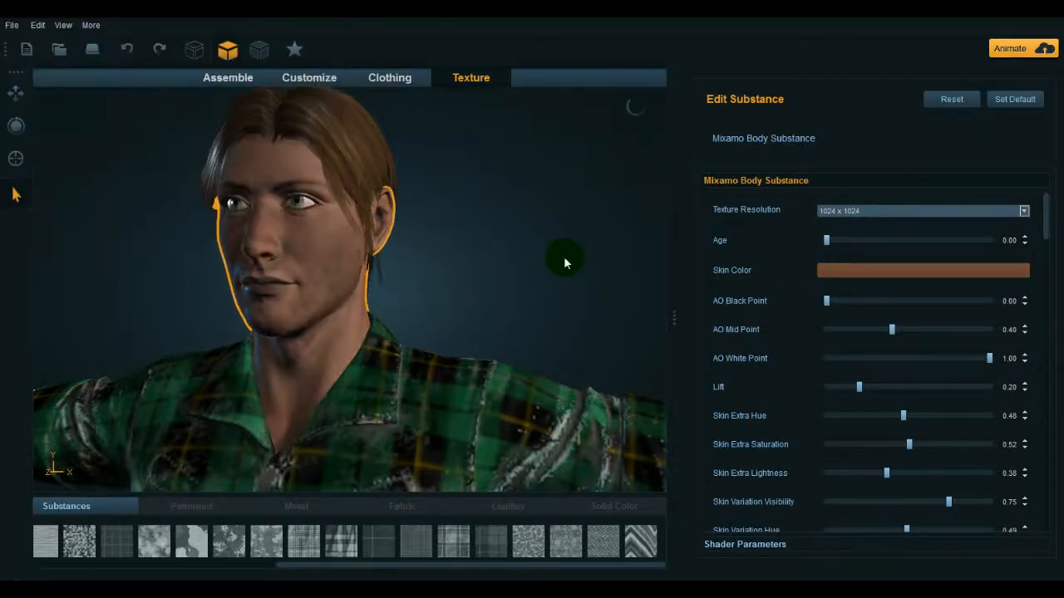
- Restore the body's original light skin color
{"action": "left_click_drag", "start_coordinate": [409, 293], "coordinate": [536, 281]}
{"action": "left_click", "coordinate": [818, 271]}
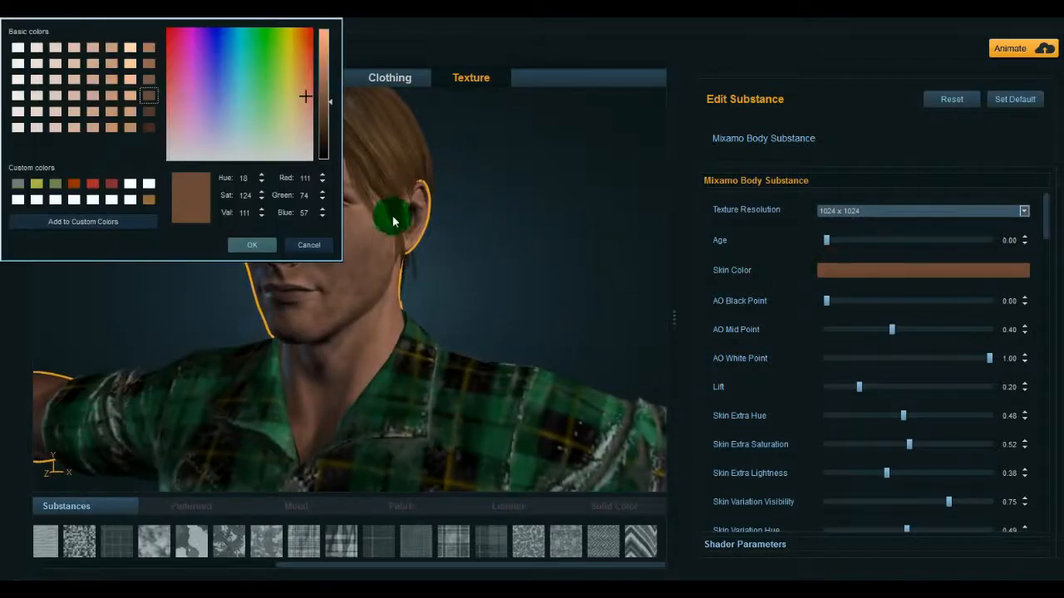
{"action": "left_click", "coordinate": [308, 246]}
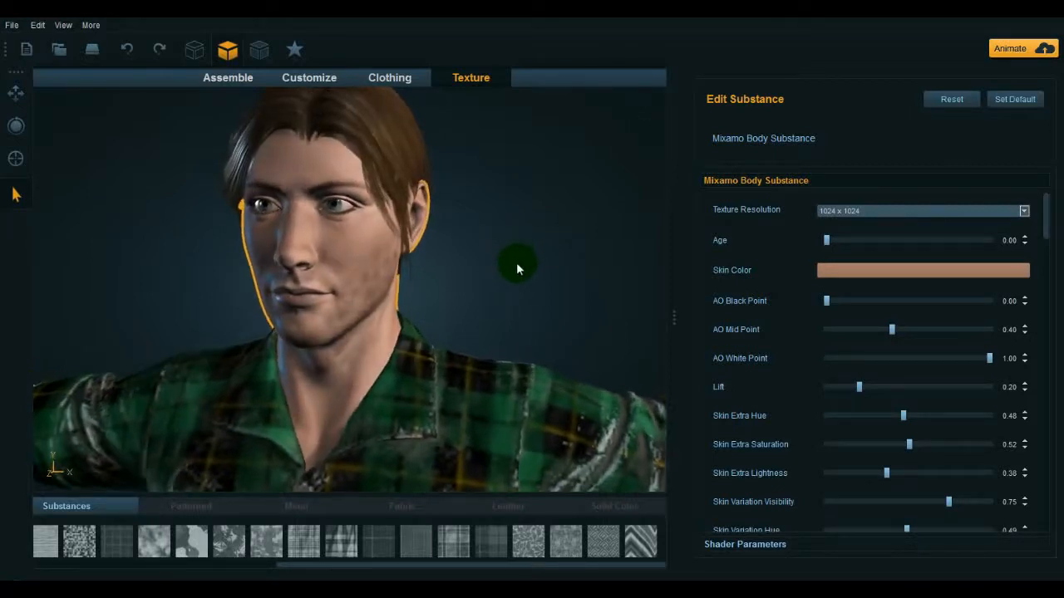
- Set the Mustaches option of the body substance to None
{"action": "left_click_drag", "start_coordinate": [1046, 216], "coordinate": [1060, 521]}
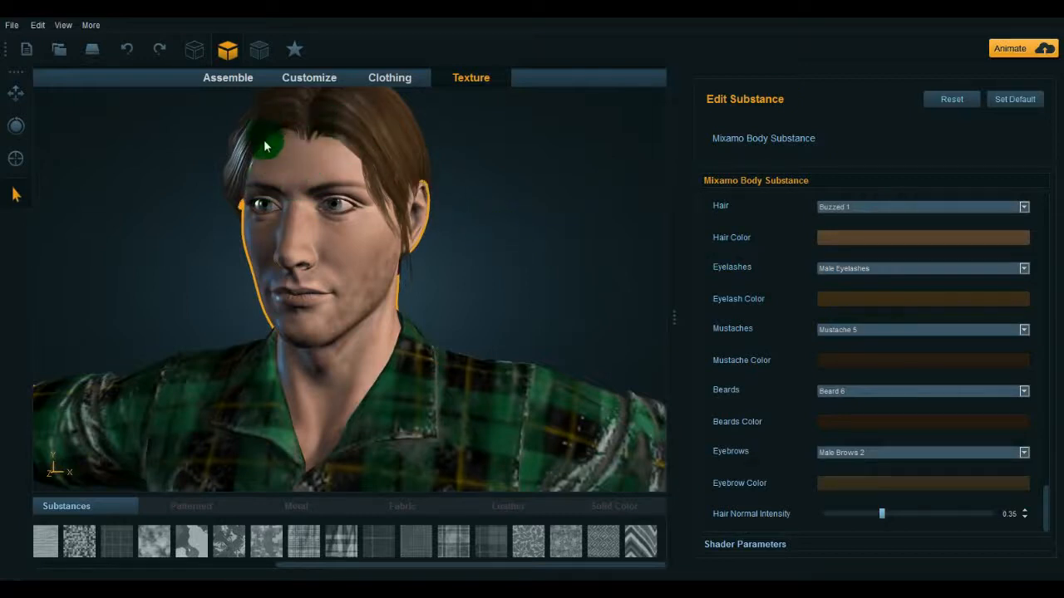
{"action": "mouse_move", "coordinate": [519, 213]}
{"action": "left_mouse_down"}
{"action": "mouse_move", "coordinate": [541, 208]}
{"action": "mouse_move", "coordinate": [527, 244]}
{"action": "mouse_move", "coordinate": [552, 204]}
{"action": "mouse_move", "coordinate": [456, 214]}
{"action": "mouse_move", "coordinate": [541, 215]}
{"action": "mouse_move", "coordinate": [427, 255]}
{"action": "mouse_move", "coordinate": [554, 250]}
{"action": "mouse_move", "coordinate": [563, 238]}
{"action": "mouse_move", "coordinate": [449, 247]}
{"action": "mouse_move", "coordinate": [518, 266]}
{"action": "mouse_move", "coordinate": [494, 252]}
{"action": "mouse_move", "coordinate": [504, 256]}
{"action": "left_mouse_up"}
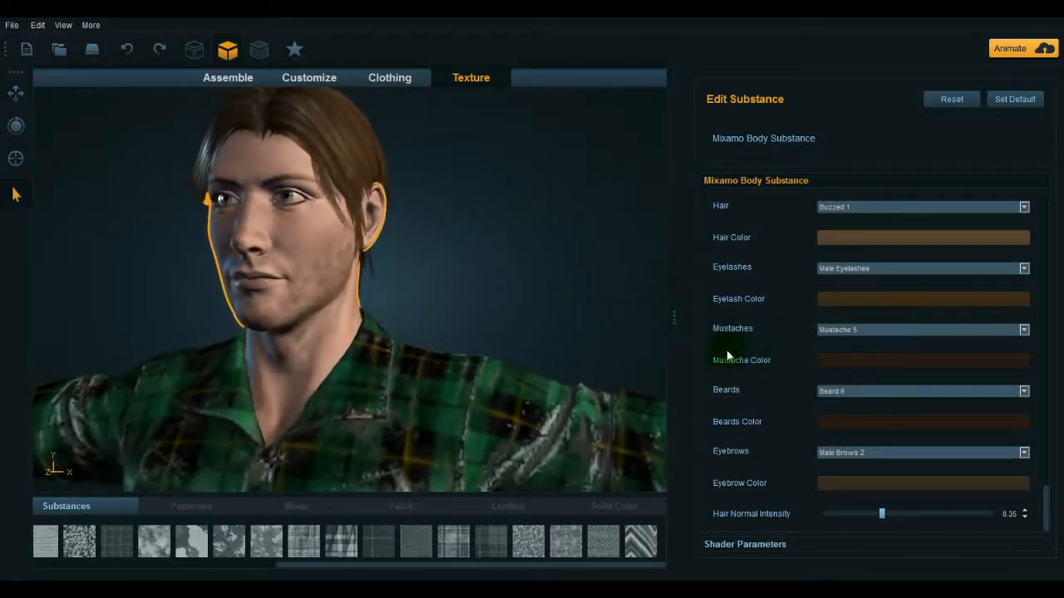
{"action": "left_click", "coordinate": [844, 330]}
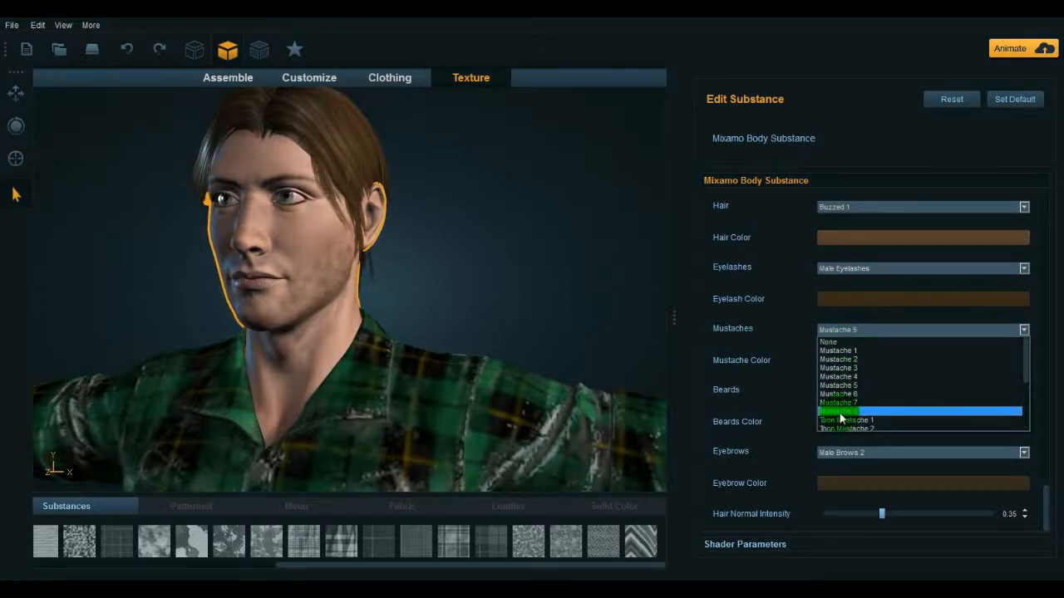
{"action": "scroll", "coordinate": [841, 411], "scroll_direction": "down", "scroll_amount": 4}
{"action": "scroll", "coordinate": [841, 411], "scroll_direction": "up", "scroll_amount": 3}
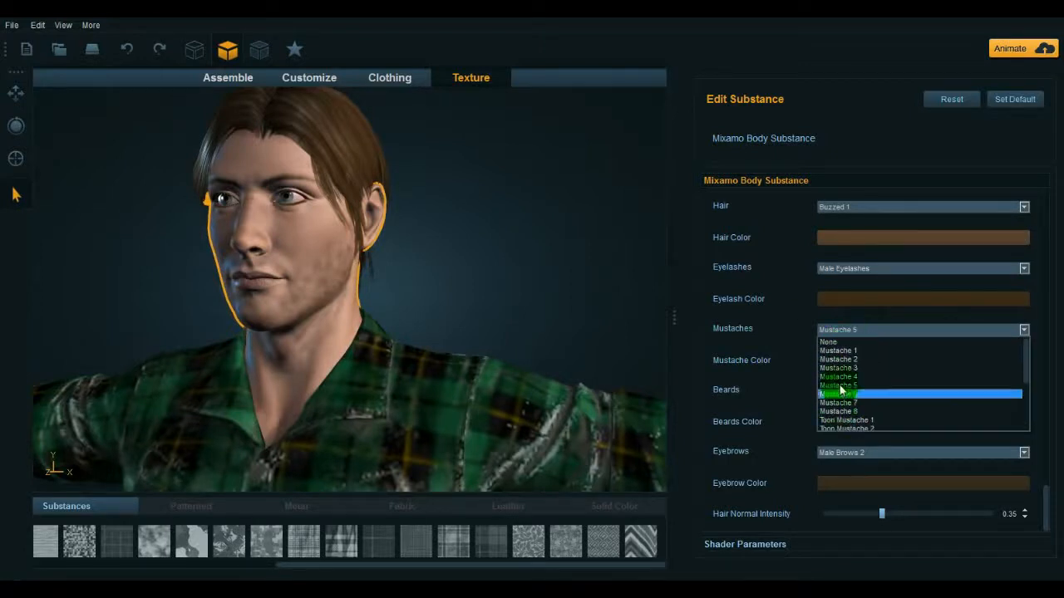
{"action": "scroll", "coordinate": [838, 374], "scroll_direction": "up", "scroll_amount": 1}
{"action": "left_click", "coordinate": [836, 341]}
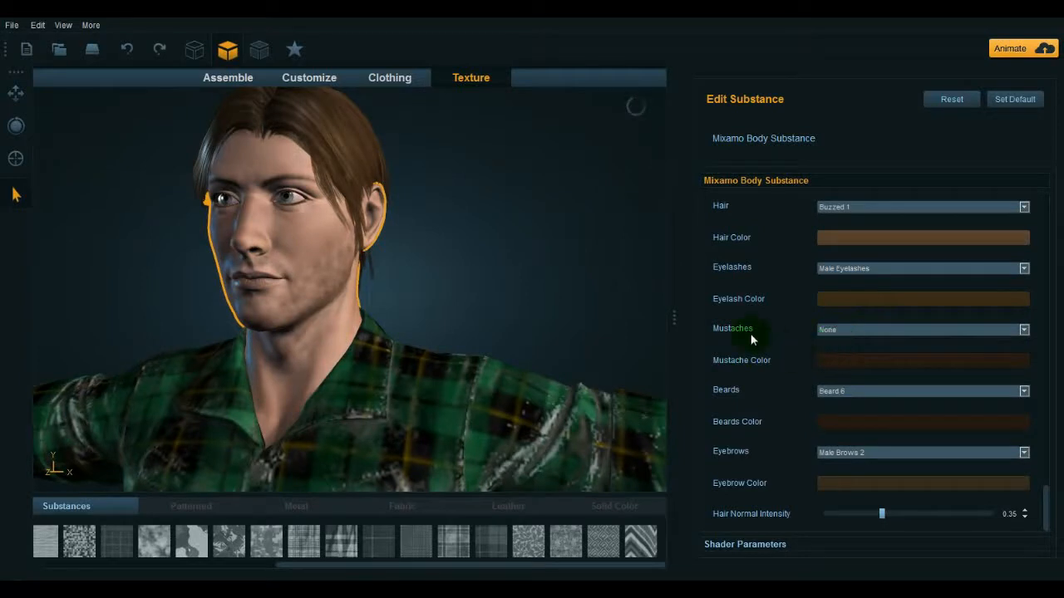
- Set the Beards option of the body substance to None and check the clean-shaven face
{"action": "left_click", "coordinate": [836, 395]}
{"action": "left_click", "coordinate": [831, 403]}
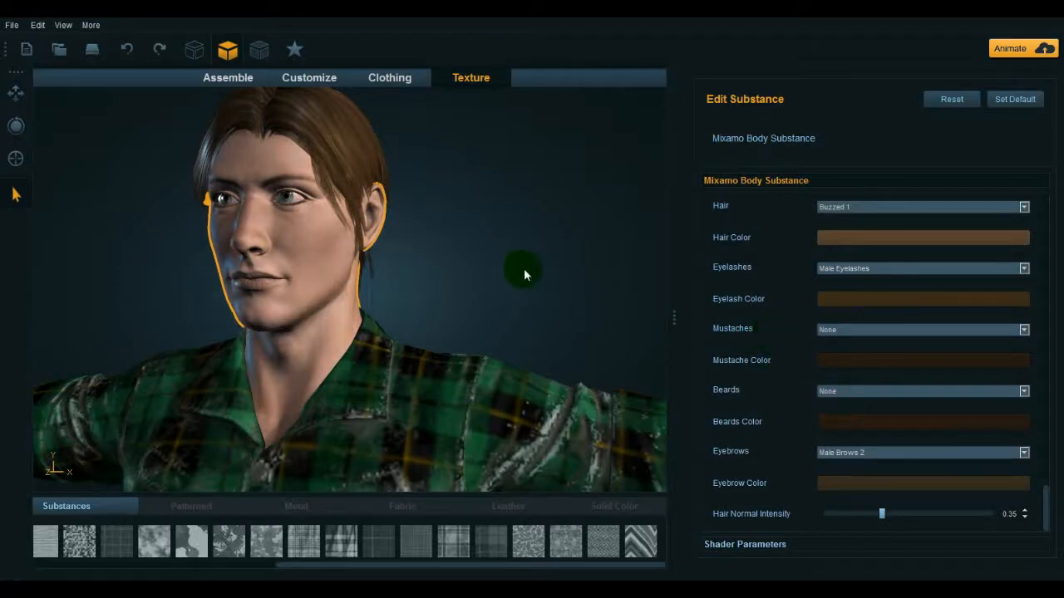
{"action": "mouse_move", "coordinate": [484, 266]}
{"action": "left_mouse_down"}
{"action": "mouse_move", "coordinate": [597, 265]}
{"action": "mouse_move", "coordinate": [490, 261]}
{"action": "left_mouse_up"}
{"action": "scroll", "coordinate": [490, 261], "scroll_direction": "down", "scroll_amount": 3}
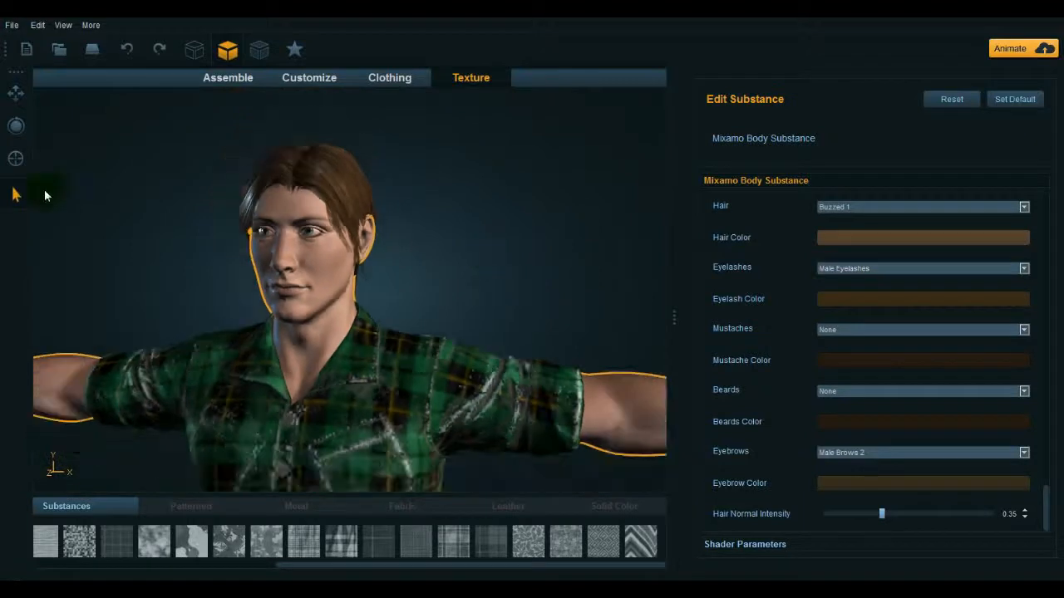
- Frame the whole character, deselect the body and review the figure at an angle in the Assemble stage
{"action": "left_click", "coordinate": [15, 159]}
{"action": "left_click", "coordinate": [506, 270]}
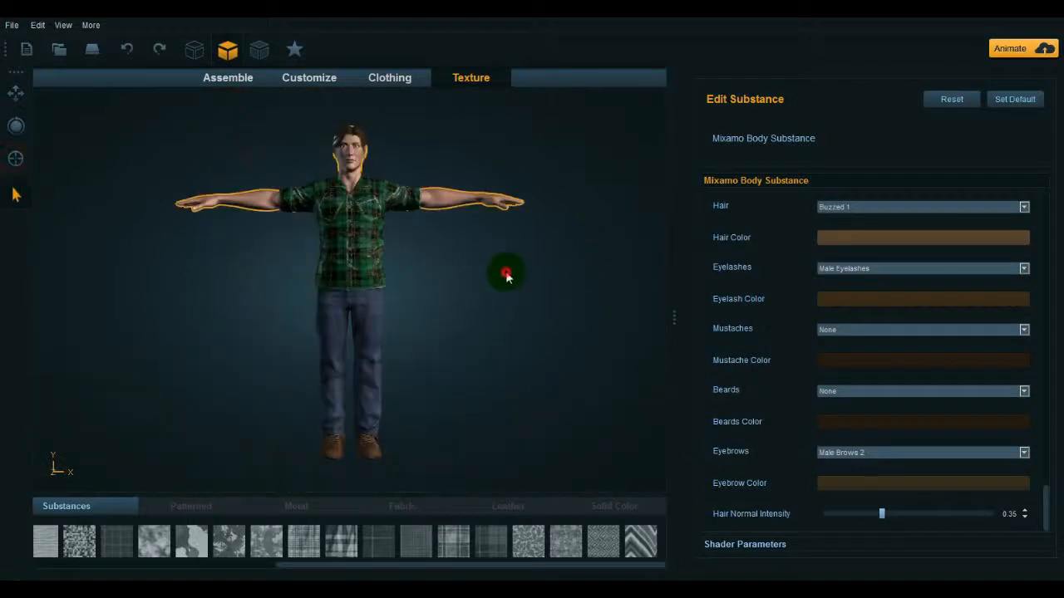
{"action": "left_click", "coordinate": [214, 96]}
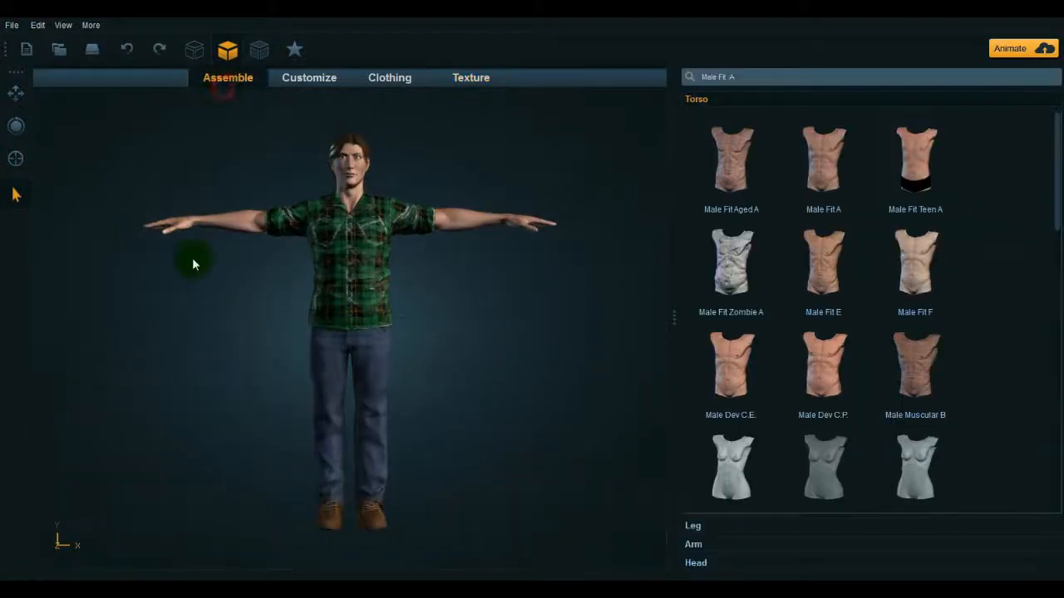
{"action": "left_click_drag", "start_coordinate": [537, 316], "coordinate": [486, 335]}
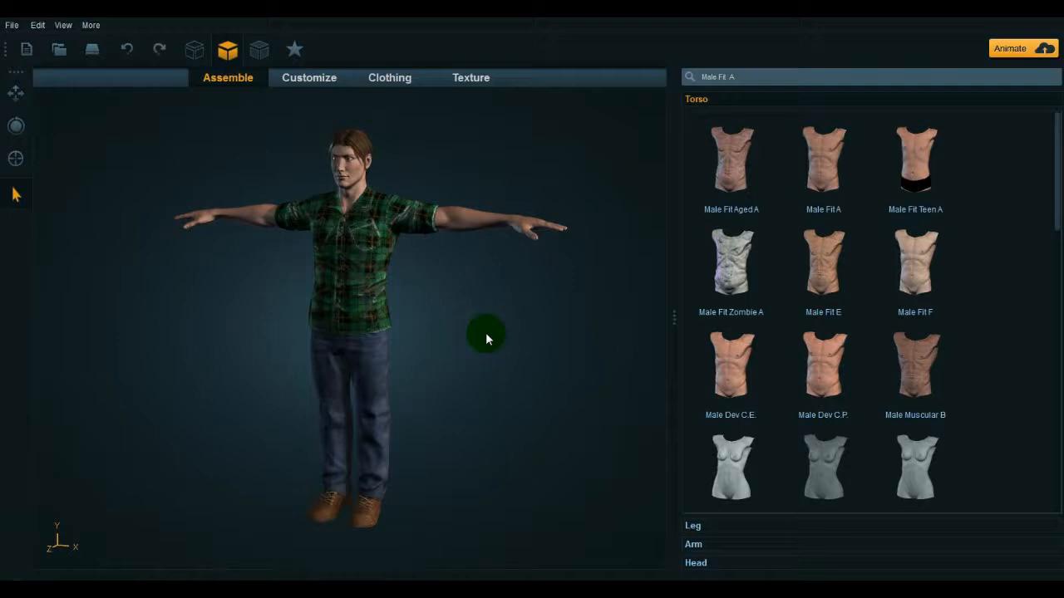
- Browse the Tops and Bottoms collections in the clothing library
{"action": "left_click", "coordinate": [378, 76]}
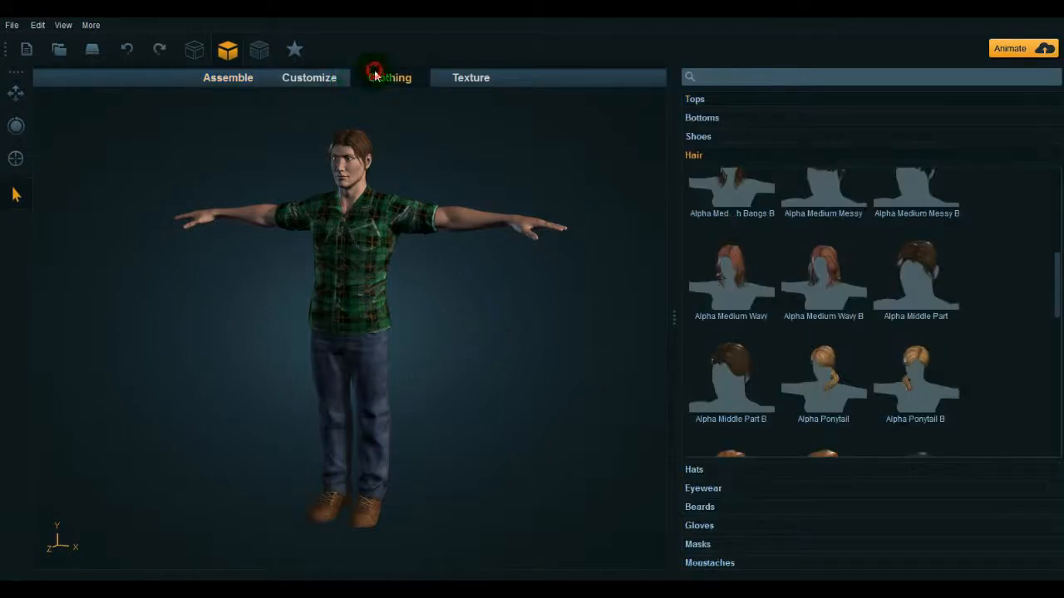
{"action": "left_click", "coordinate": [723, 99]}
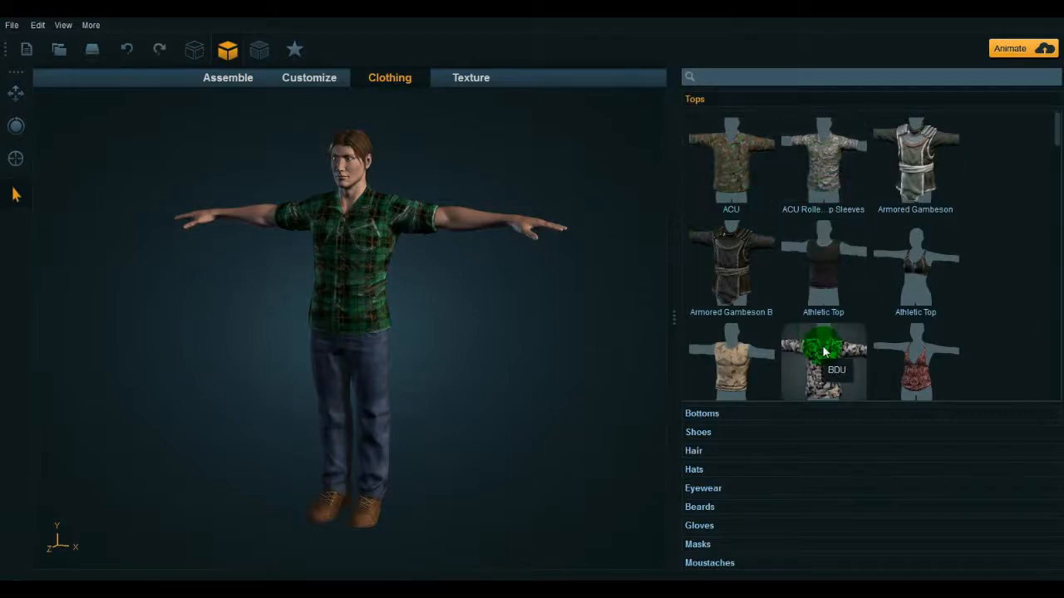
{"action": "scroll", "coordinate": [978, 277], "scroll_direction": "down", "scroll_amount": 2}
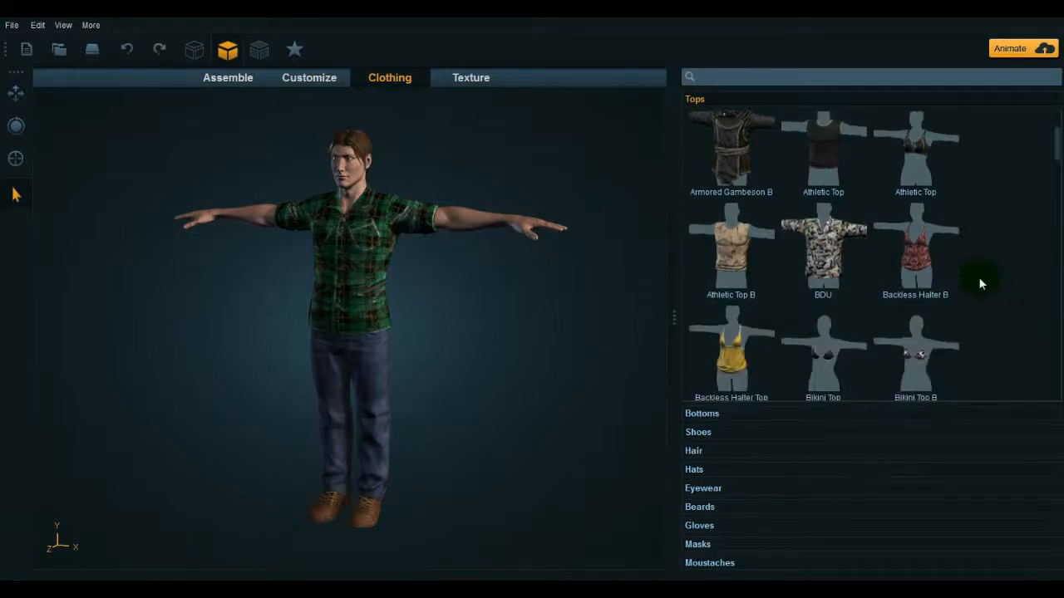
{"action": "left_click", "coordinate": [760, 415]}
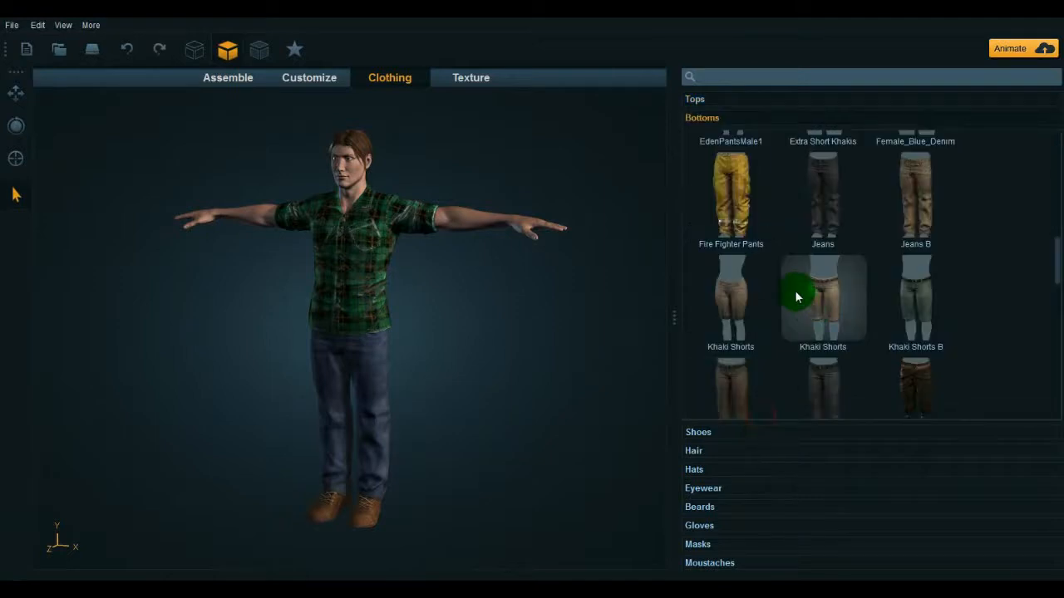
{"action": "scroll", "coordinate": [795, 292], "scroll_direction": "up", "scroll_amount": 5}
{"action": "scroll", "coordinate": [794, 290], "scroll_direction": "up", "scroll_amount": 1}
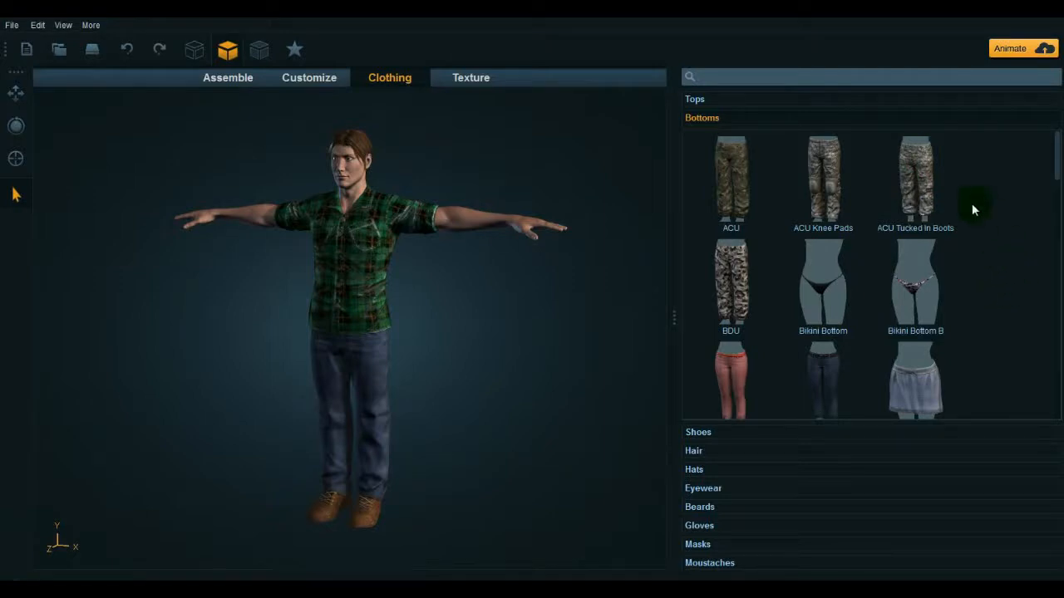
- Compare the ACU and ACU Tucked In Boots bottoms and look through the Moustaches collection
{"action": "left_click", "coordinate": [753, 204]}
{"action": "left_click", "coordinate": [935, 174]}
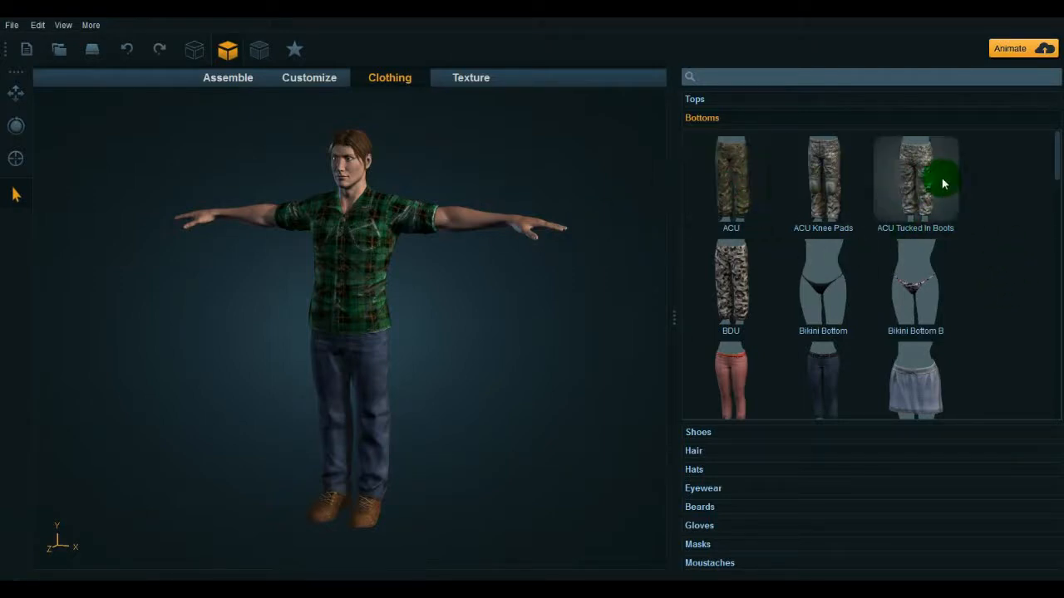
{"action": "left_click", "coordinate": [736, 175]}
{"action": "left_click", "coordinate": [912, 193]}
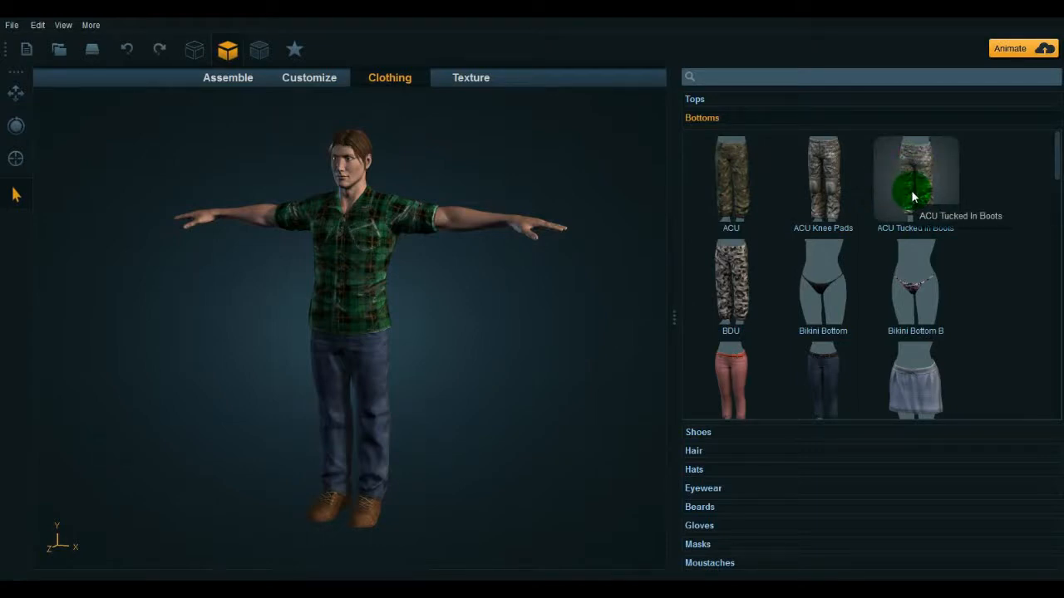
{"action": "left_click", "coordinate": [742, 192]}
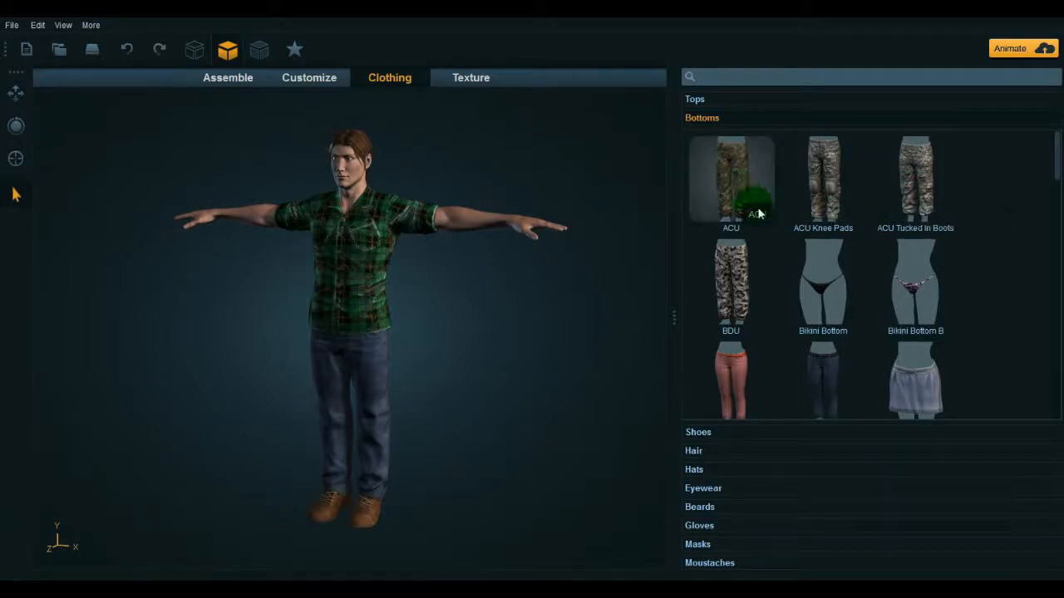
{"action": "left_click", "coordinate": [907, 172]}
{"action": "left_click", "coordinate": [756, 178]}
{"action": "left_click", "coordinate": [738, 337]}
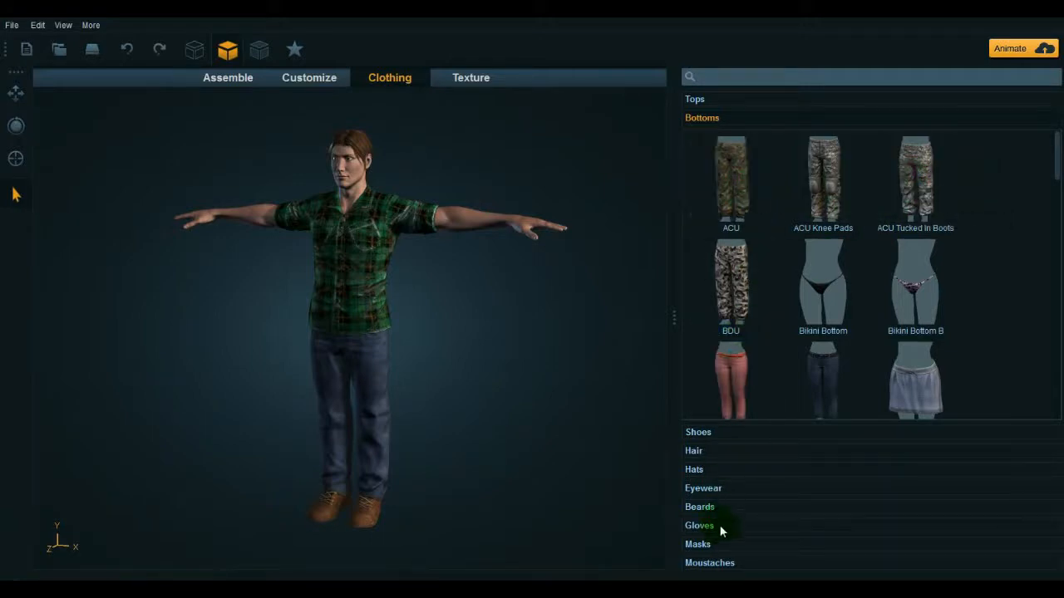
{"action": "left_click", "coordinate": [707, 563]}
{"action": "left_click", "coordinate": [732, 353]}
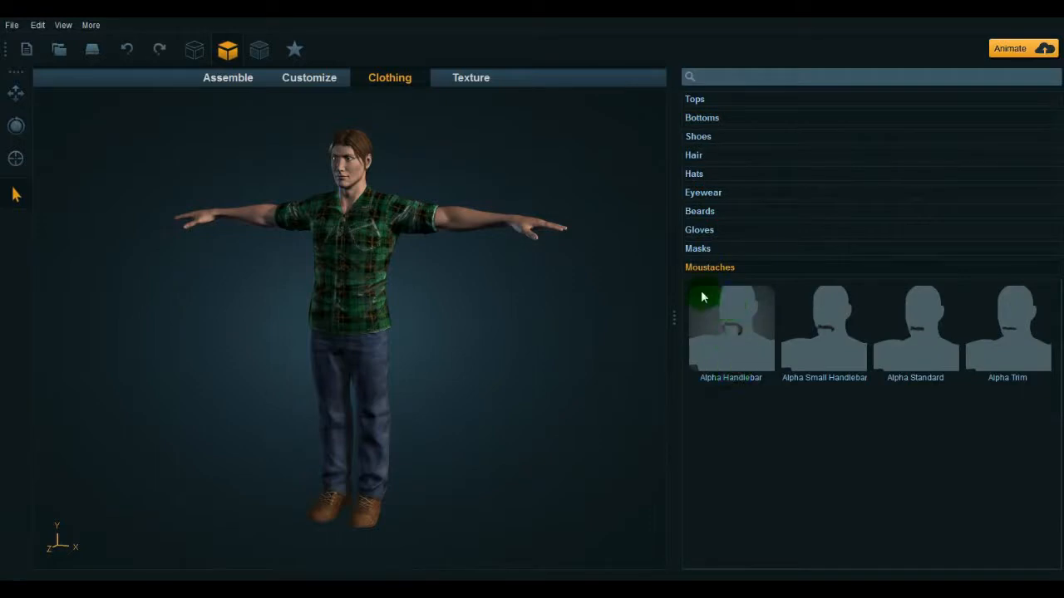
- Browse the Beards and Masks collections in the clothing library
{"action": "left_click", "coordinate": [710, 215]}
{"action": "left_click", "coordinate": [902, 286]}
{"action": "left_click", "coordinate": [1010, 281]}
{"action": "left_click", "coordinate": [754, 264]}
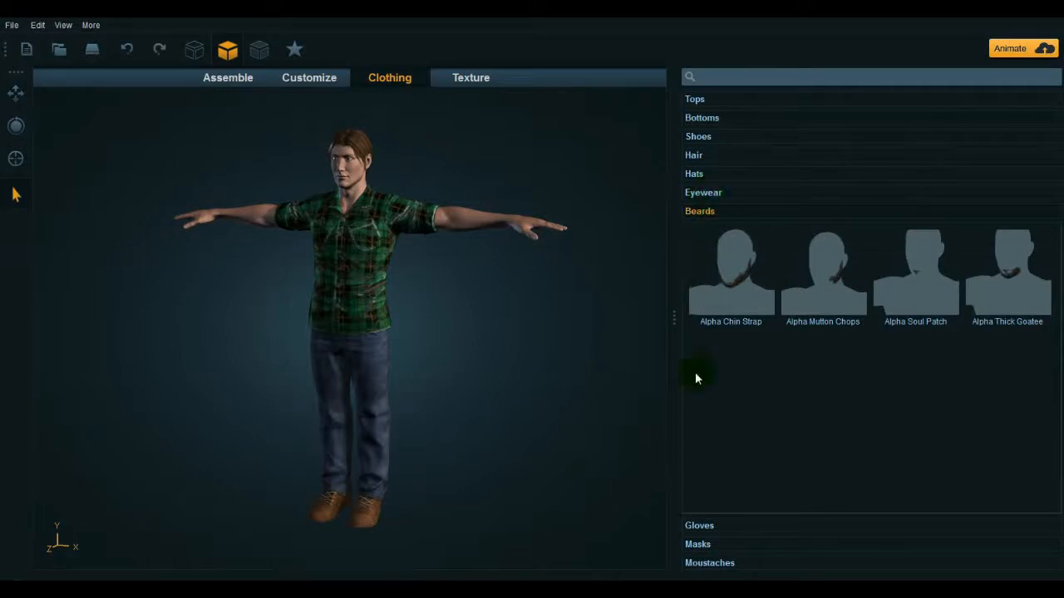
{"action": "left_click", "coordinate": [700, 545]}
{"action": "left_click", "coordinate": [797, 333]}
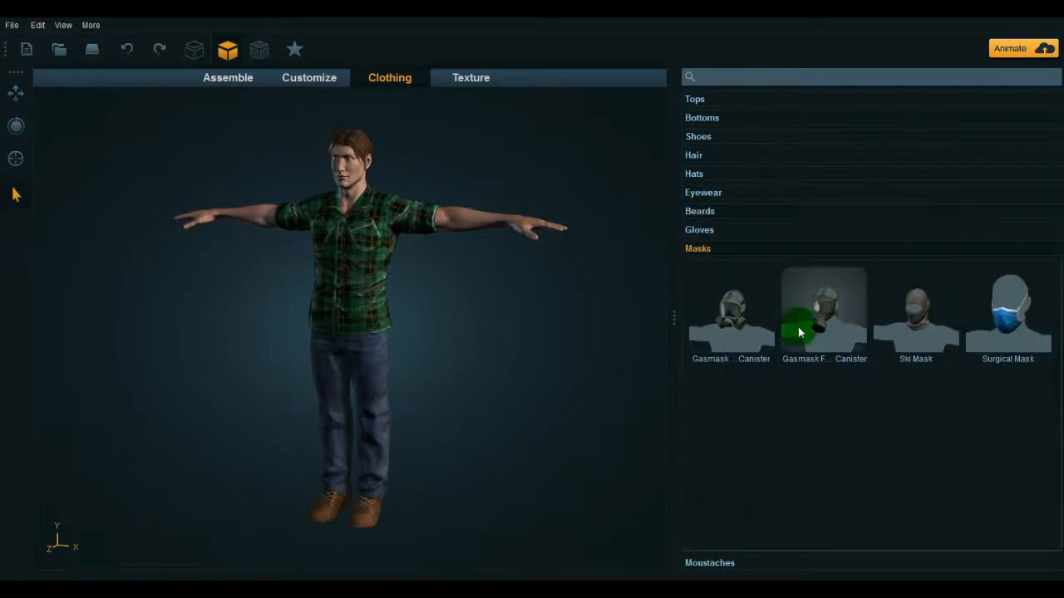
{"action": "left_click", "coordinate": [997, 318]}
{"action": "left_click", "coordinate": [706, 310]}
{"action": "left_click", "coordinate": [992, 325]}
{"action": "left_click", "coordinate": [904, 343]}
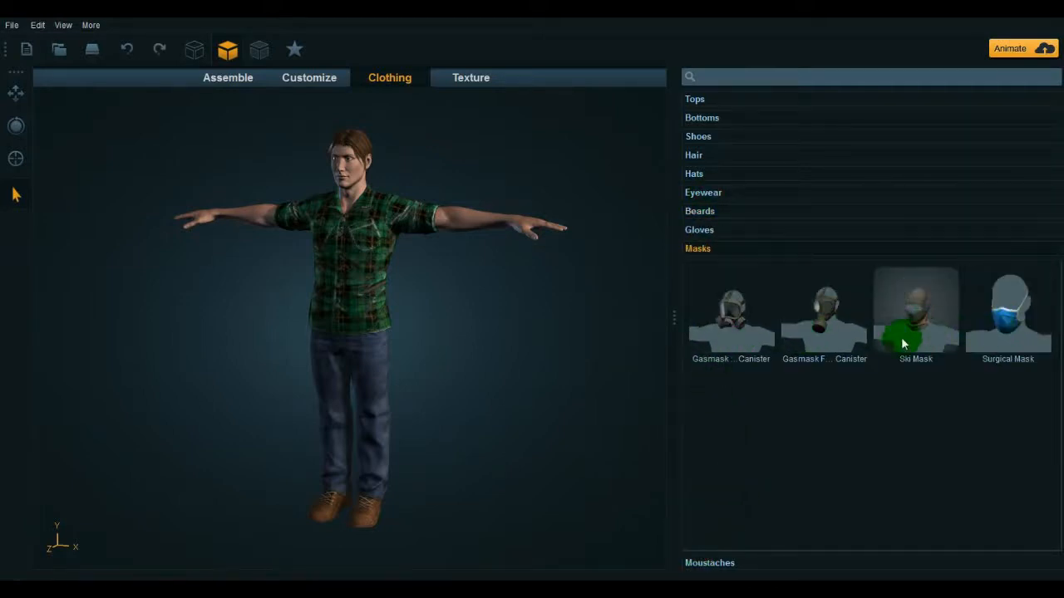
- Look through the Gloves and Eyewear collections in the clothing library
{"action": "left_click", "coordinate": [720, 251]}
{"action": "left_click", "coordinate": [716, 232]}
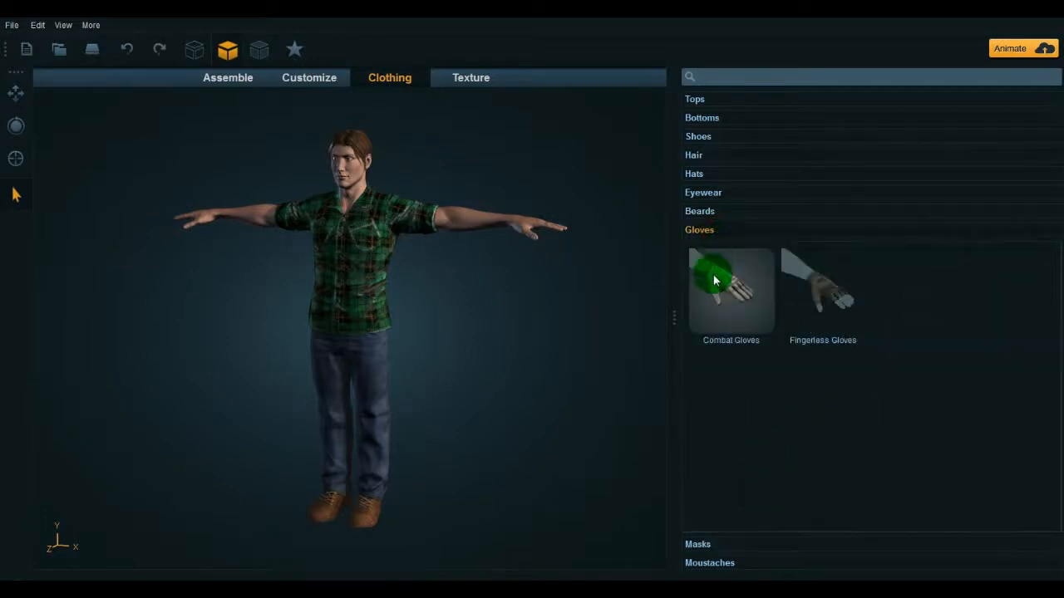
{"action": "left_click", "coordinate": [703, 192]}
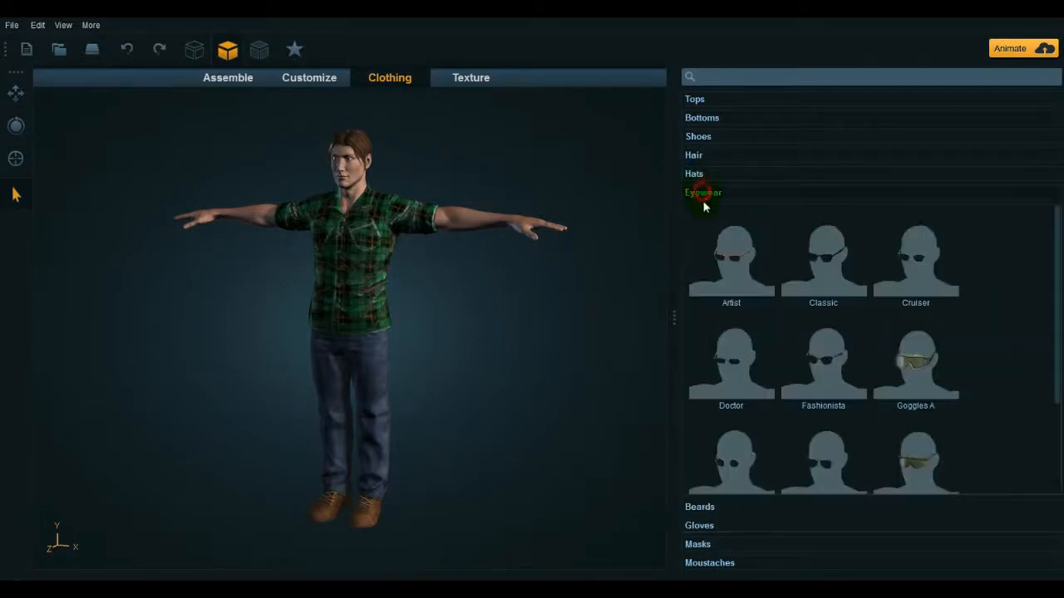
{"action": "left_click", "coordinate": [810, 298]}
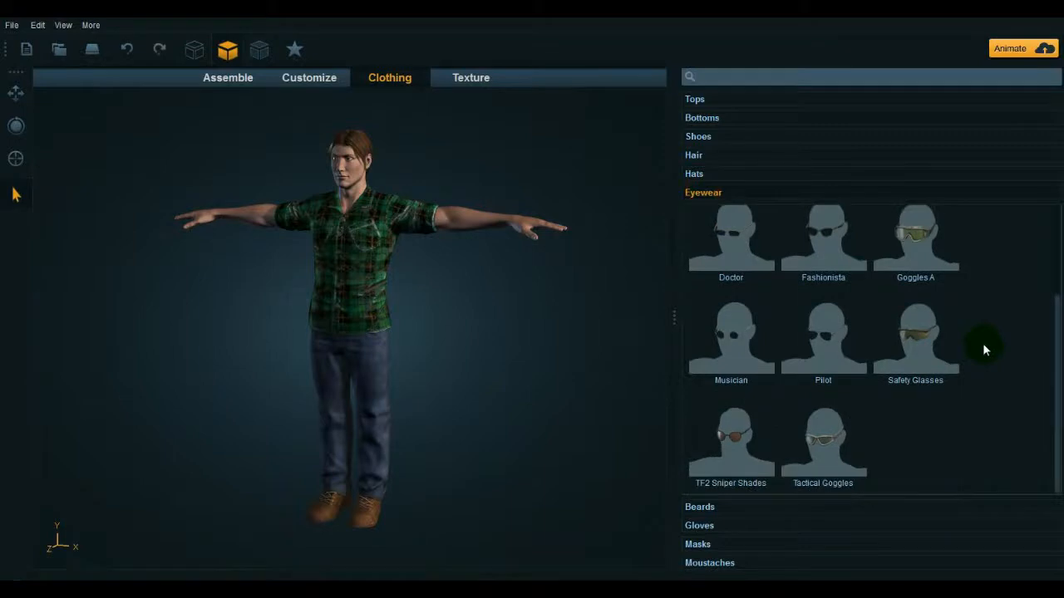
{"action": "scroll", "coordinate": [982, 349], "scroll_direction": "up", "scroll_amount": 3}
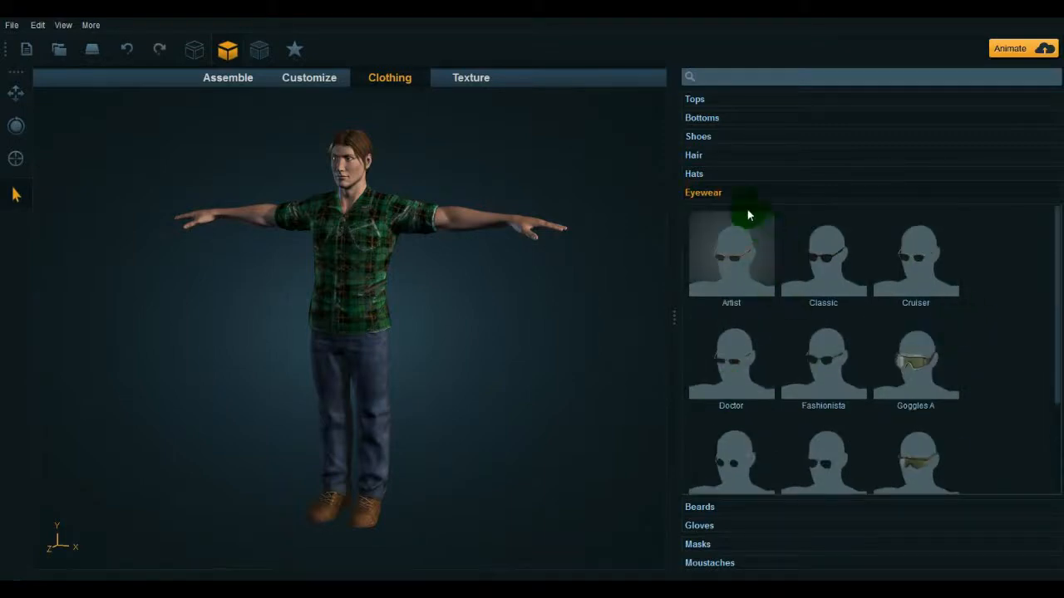
- Examine the full range of the Hats collection in the clothing library
{"action": "left_click", "coordinate": [695, 174]}
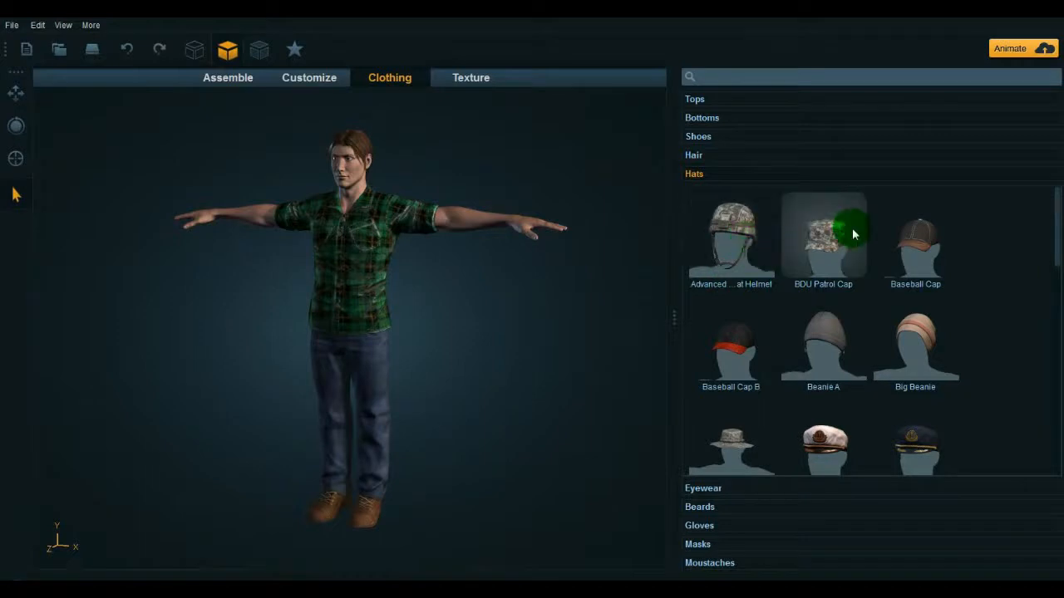
{"action": "scroll", "coordinate": [978, 325], "scroll_direction": "down", "scroll_amount": 2}
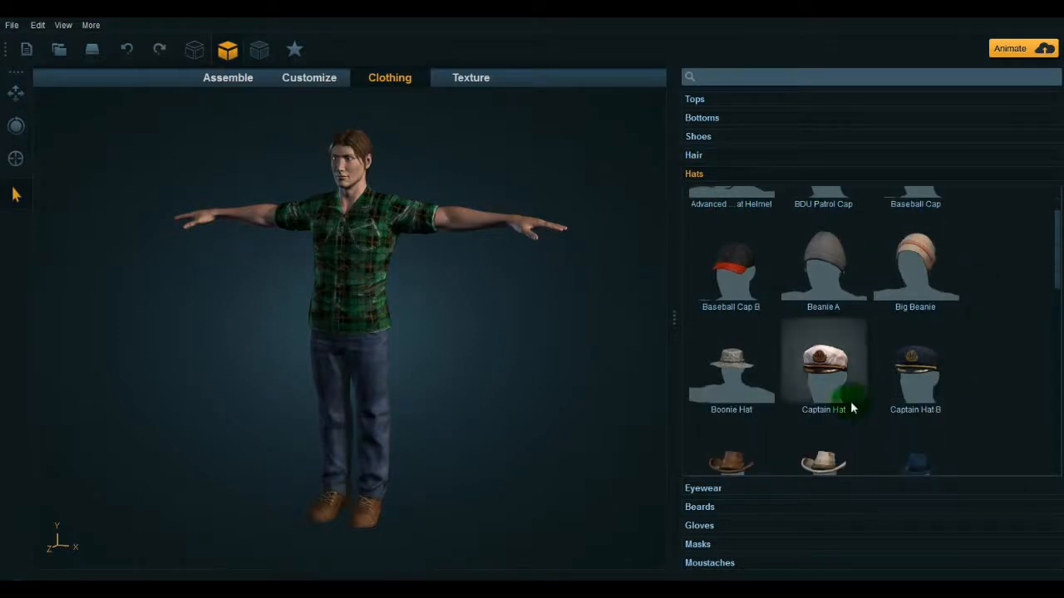
{"action": "scroll", "coordinate": [980, 340], "scroll_direction": "down", "scroll_amount": 2}
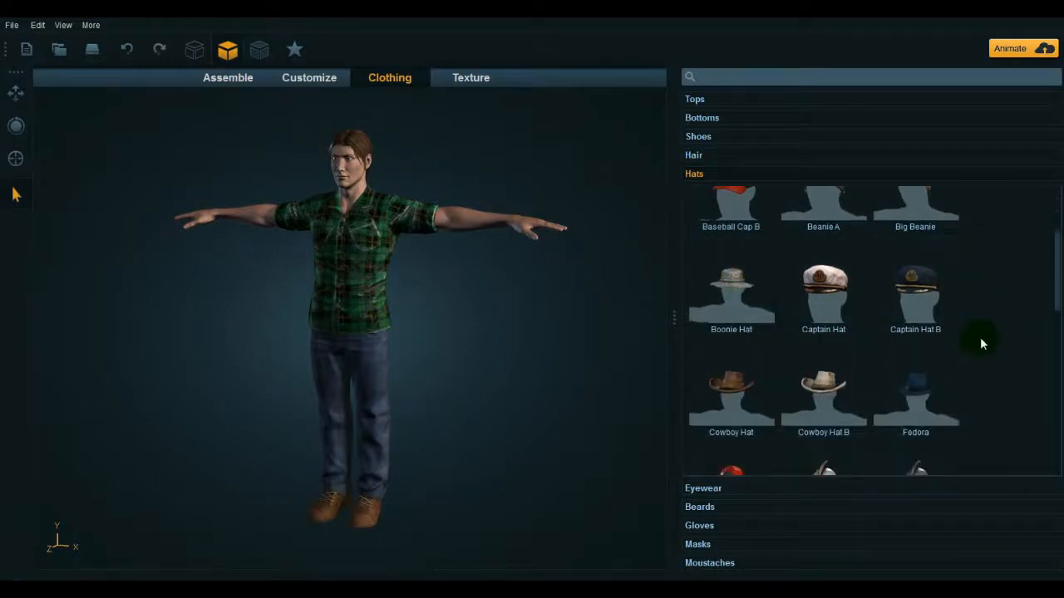
{"action": "scroll", "coordinate": [979, 341], "scroll_direction": "down", "scroll_amount": 2}
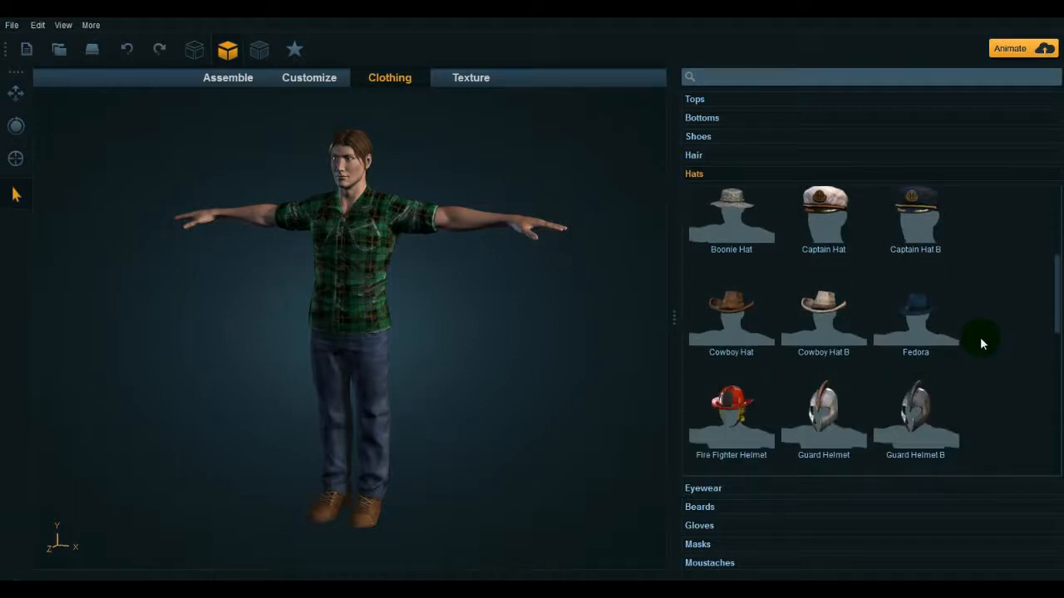
{"action": "scroll", "coordinate": [980, 341], "scroll_direction": "down", "scroll_amount": 5}
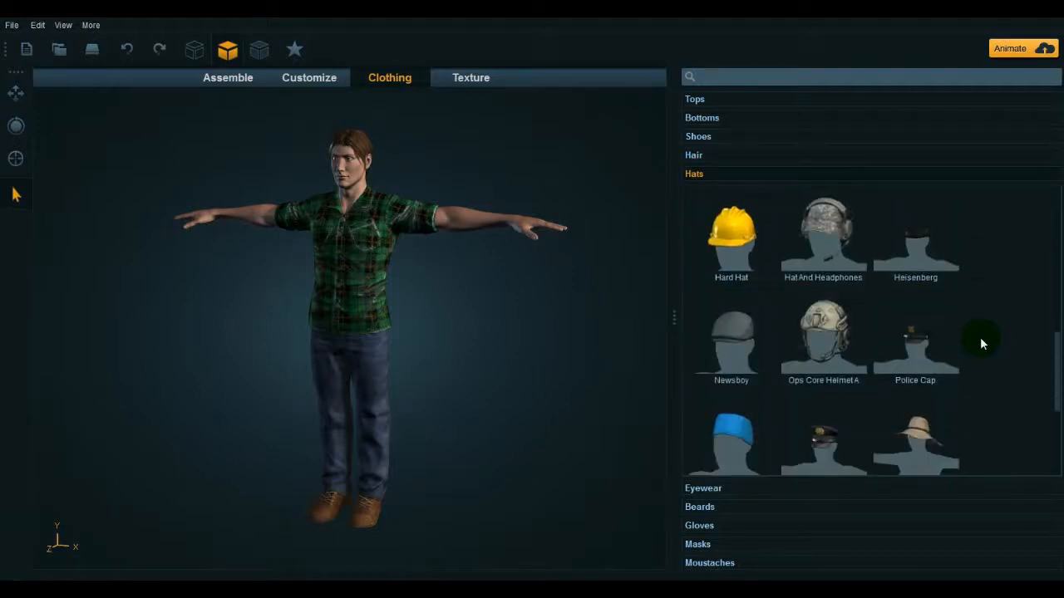
{"action": "scroll", "coordinate": [980, 341], "scroll_direction": "up", "scroll_amount": 1}
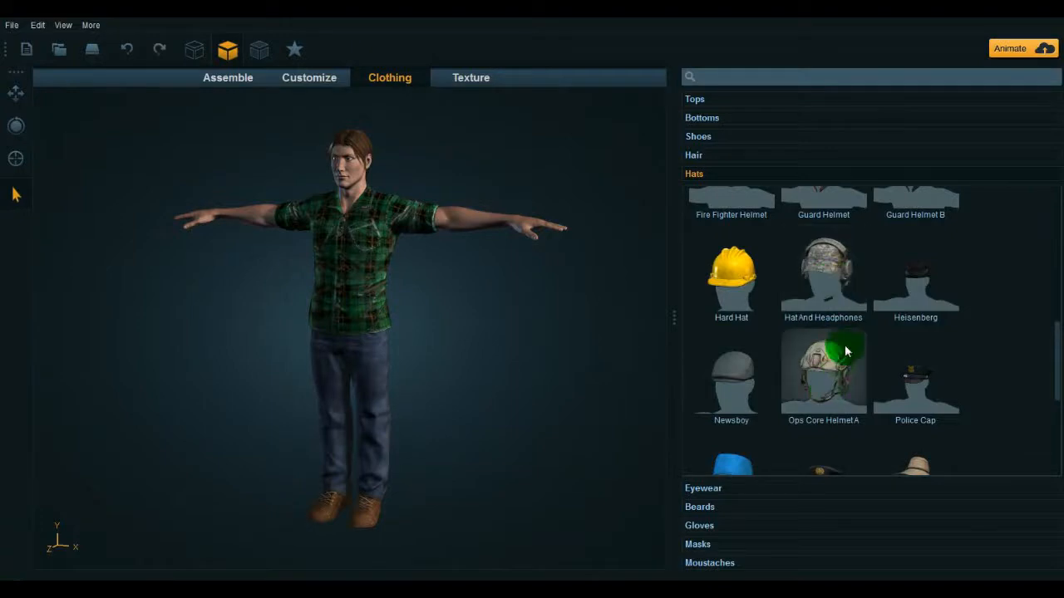
{"action": "scroll", "coordinate": [976, 348], "scroll_direction": "down", "scroll_amount": 3}
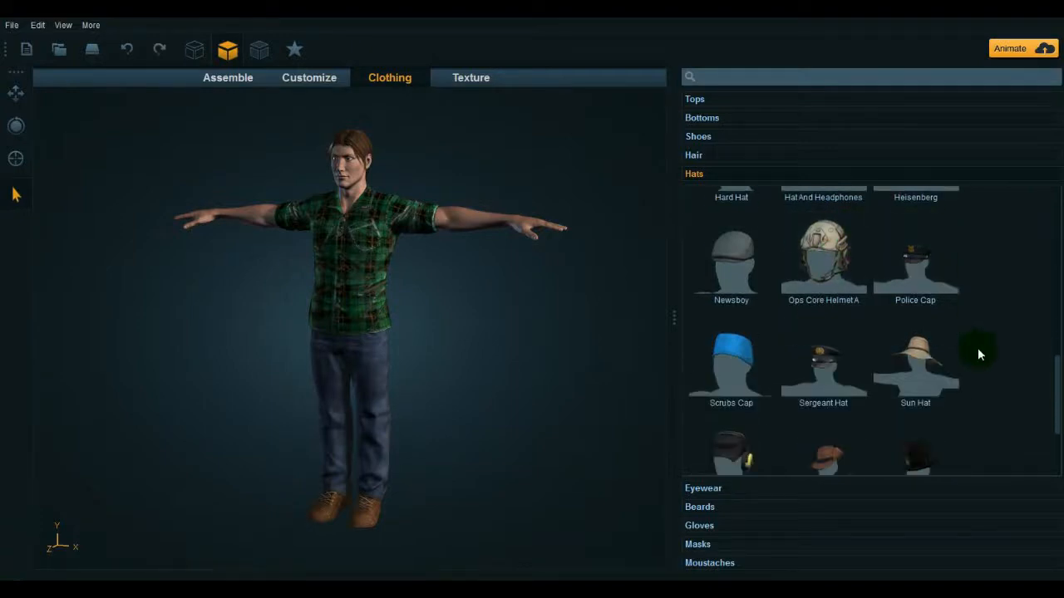
{"action": "scroll", "coordinate": [978, 354], "scroll_direction": "down", "scroll_amount": 4}
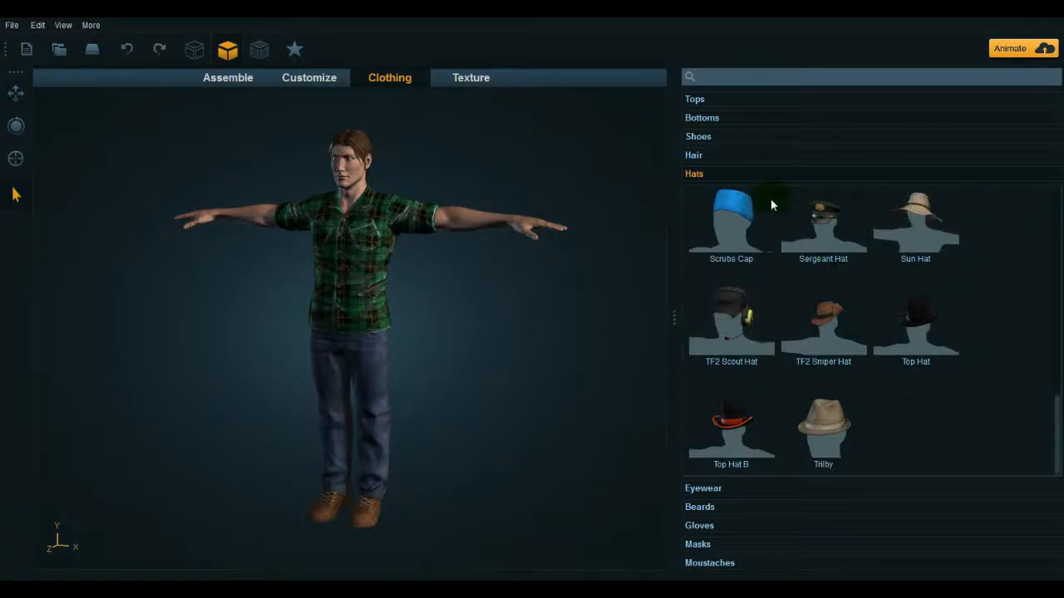
- Browse the hairstyles in the Hair collection and the footwear in the Shoes collection
{"action": "left_click", "coordinate": [705, 155]}
{"action": "scroll", "coordinate": [878, 373], "scroll_direction": "up", "scroll_amount": 5}
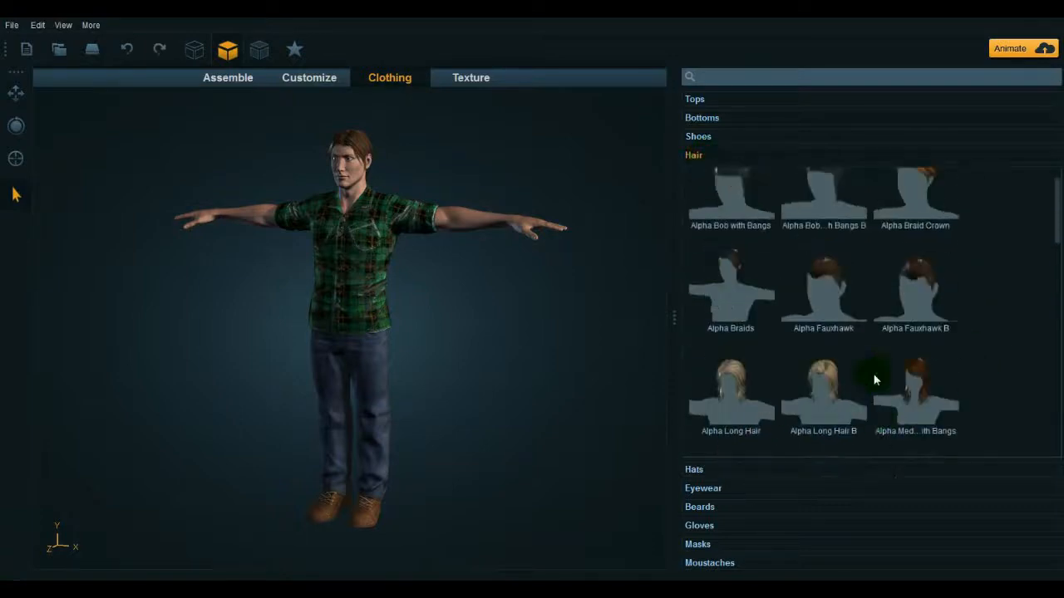
{"action": "scroll", "coordinate": [874, 379], "scroll_direction": "down", "scroll_amount": 10}
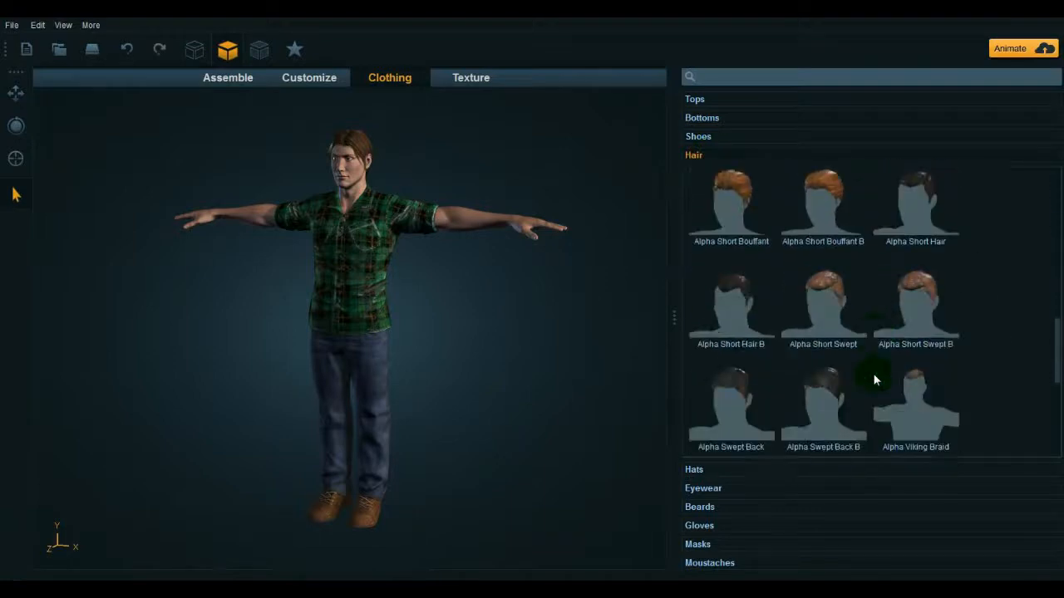
{"action": "scroll", "coordinate": [874, 379], "scroll_direction": "up", "scroll_amount": 10}
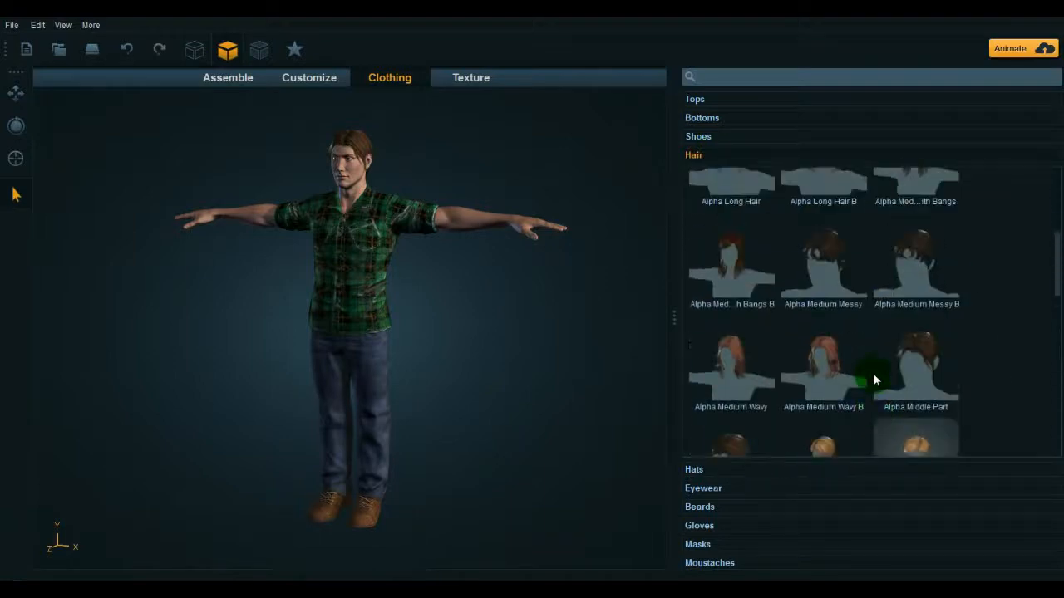
{"action": "left_click", "coordinate": [702, 138]}
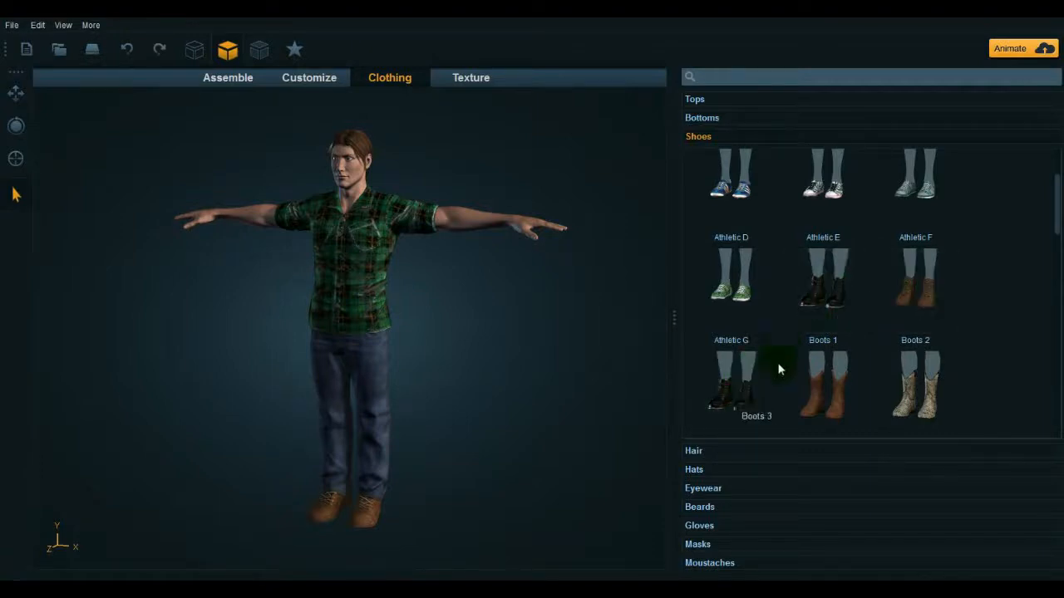
{"action": "scroll", "coordinate": [748, 382], "scroll_direction": "down", "scroll_amount": 1}
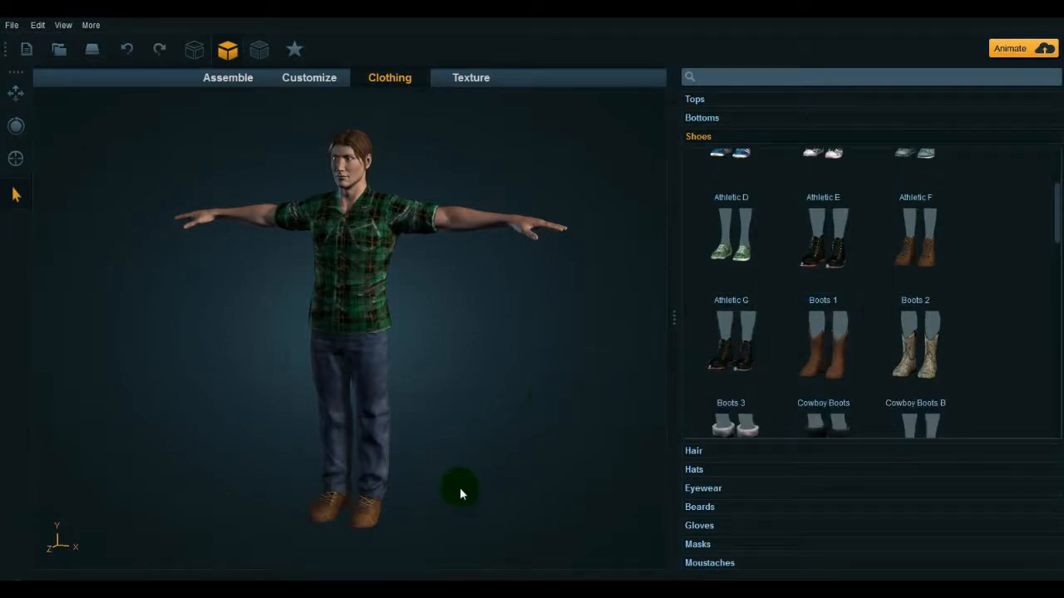
- Try the Turned Leather material on the Main Fabric of the character's boots in the Texture stage
{"action": "left_click", "coordinate": [368, 517]}
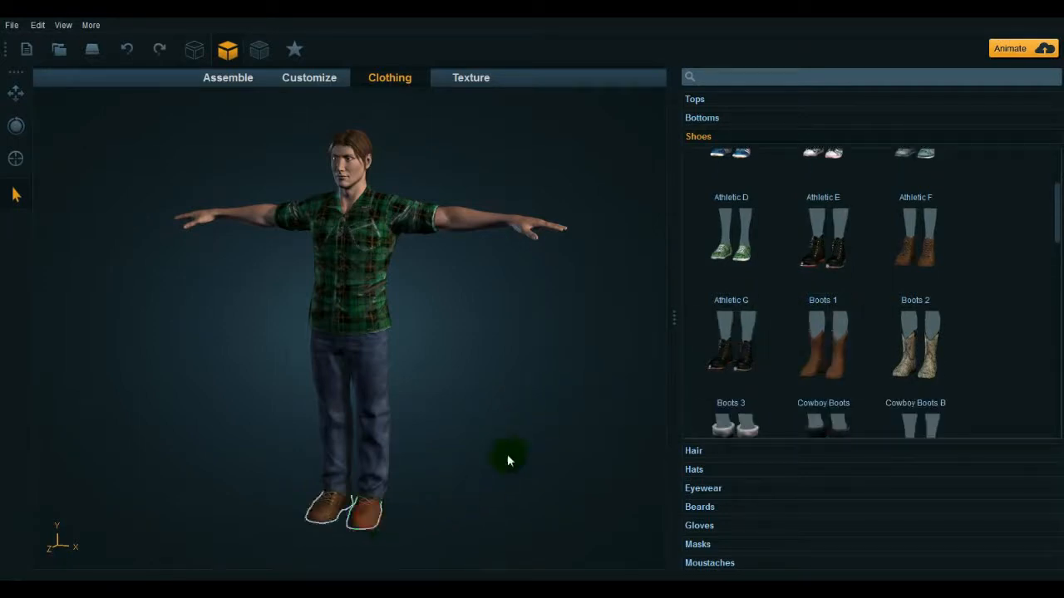
{"action": "left_click", "coordinate": [471, 86]}
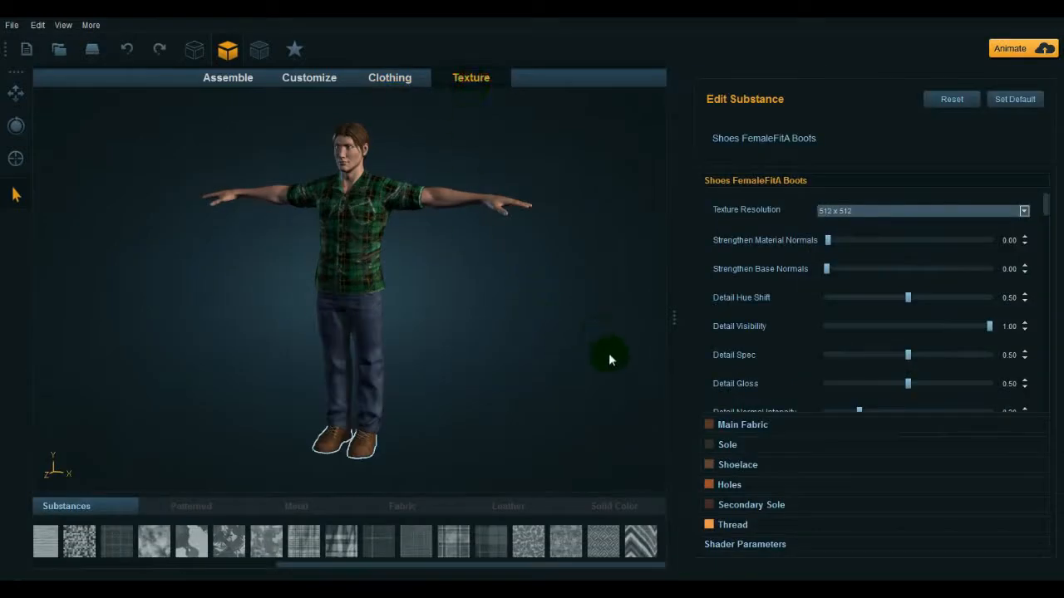
{"action": "left_click", "coordinate": [745, 426]}
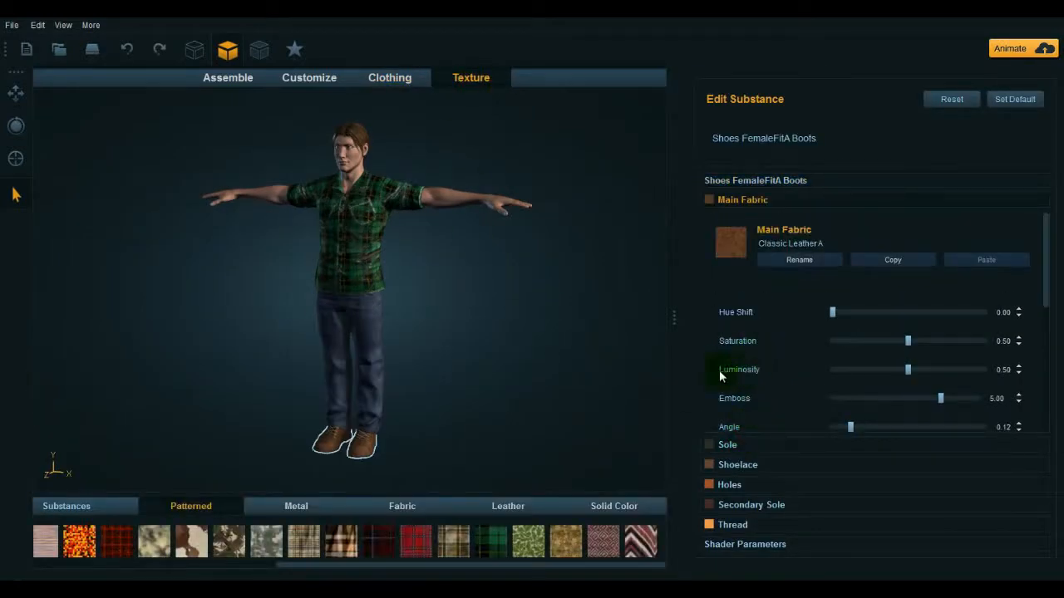
{"action": "left_click", "coordinate": [513, 505]}
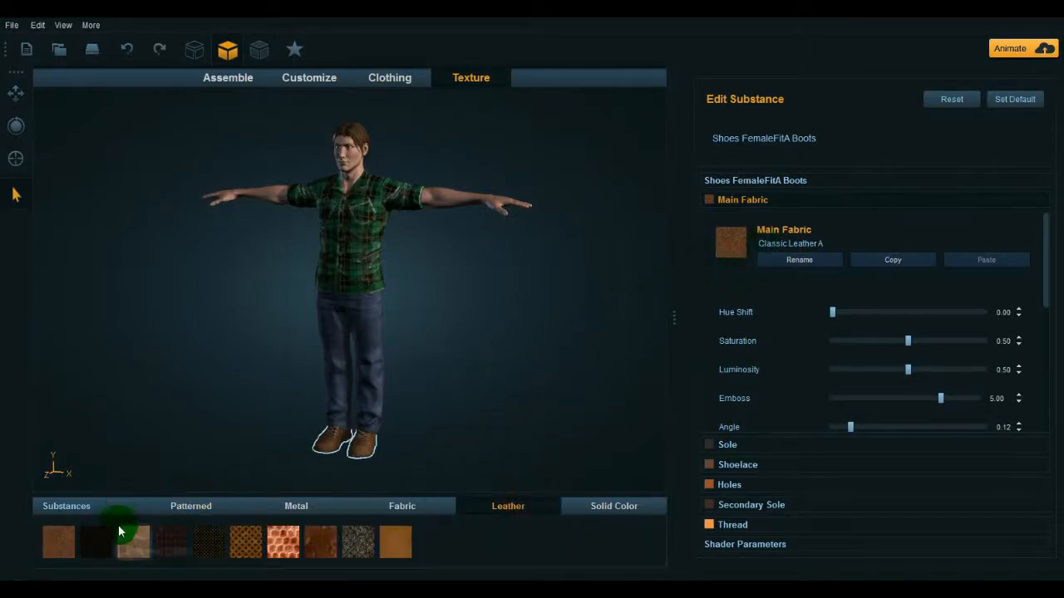
{"action": "left_click", "coordinate": [323, 542]}
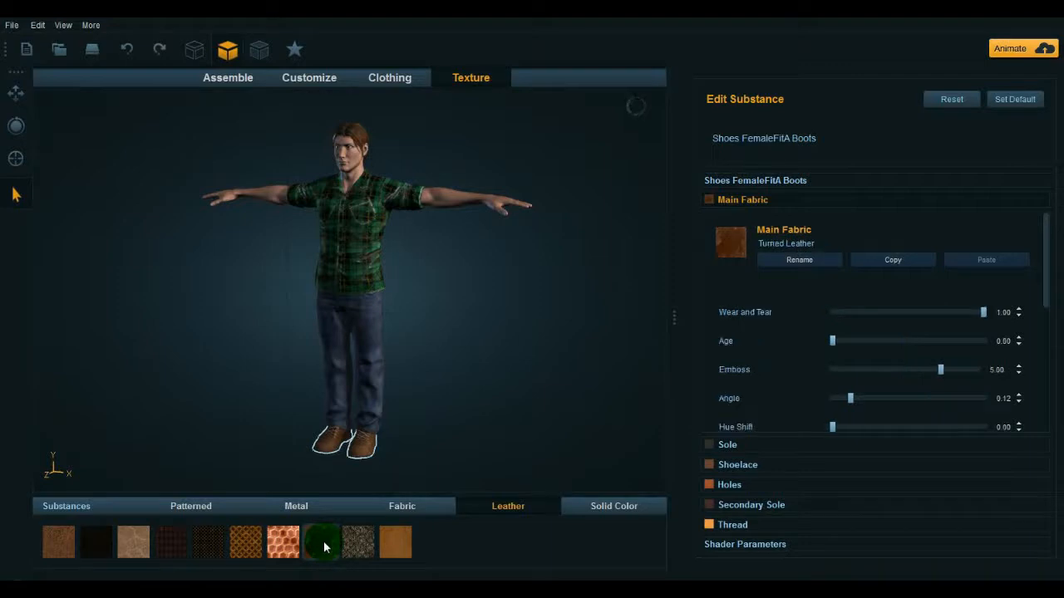
{"action": "right_click_drag", "start_coordinate": [444, 372], "coordinate": [413, 372]}
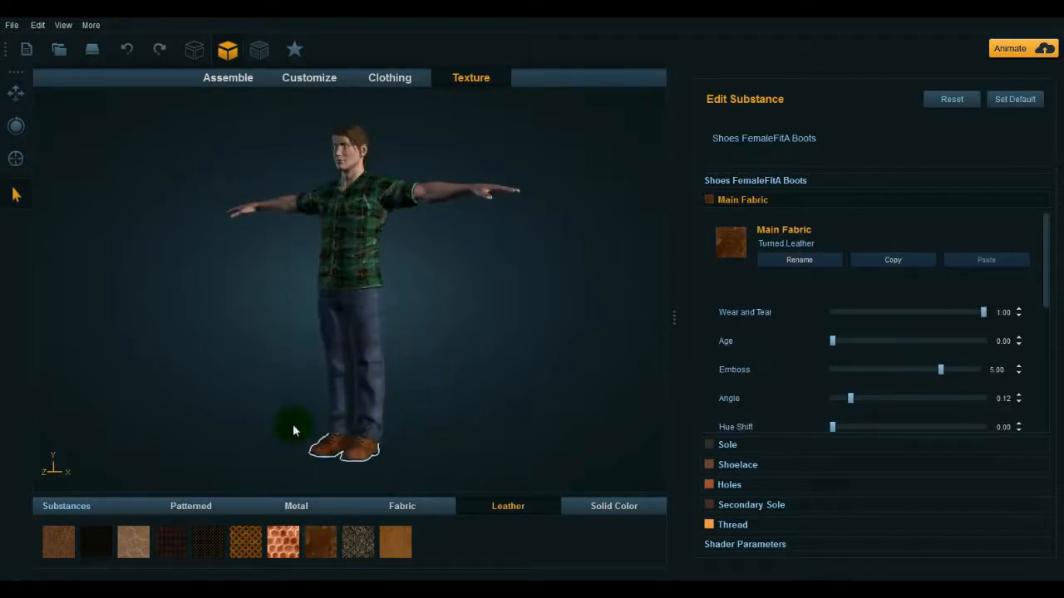
- Set the boots' Main Fabric back to Classic Leather A and inspect the footwear up close from the side
{"action": "left_click", "coordinate": [53, 541]}
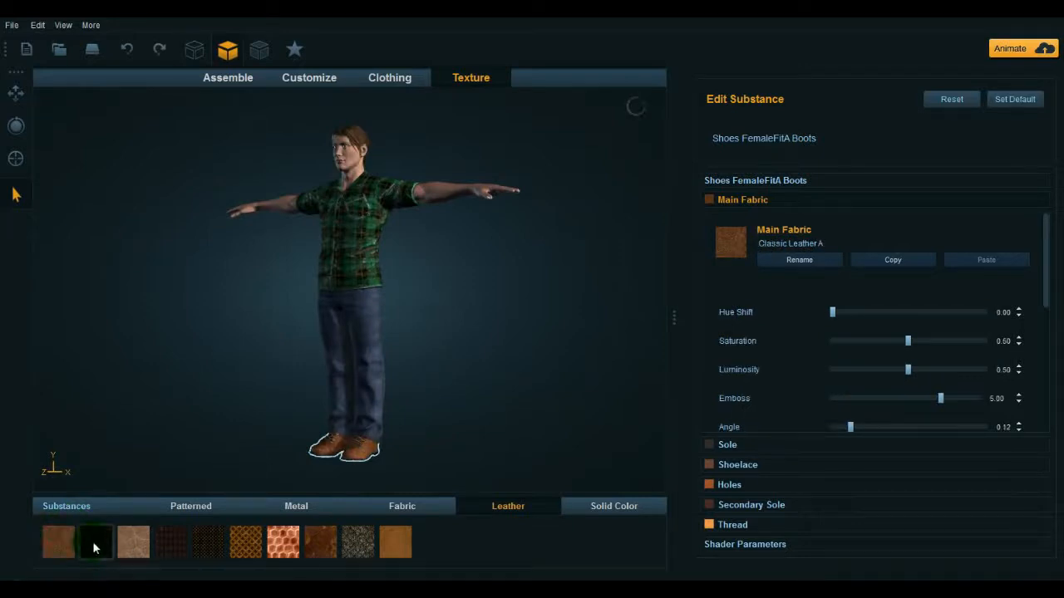
{"action": "right_click_drag", "start_coordinate": [227, 342], "coordinate": [244, 358]}
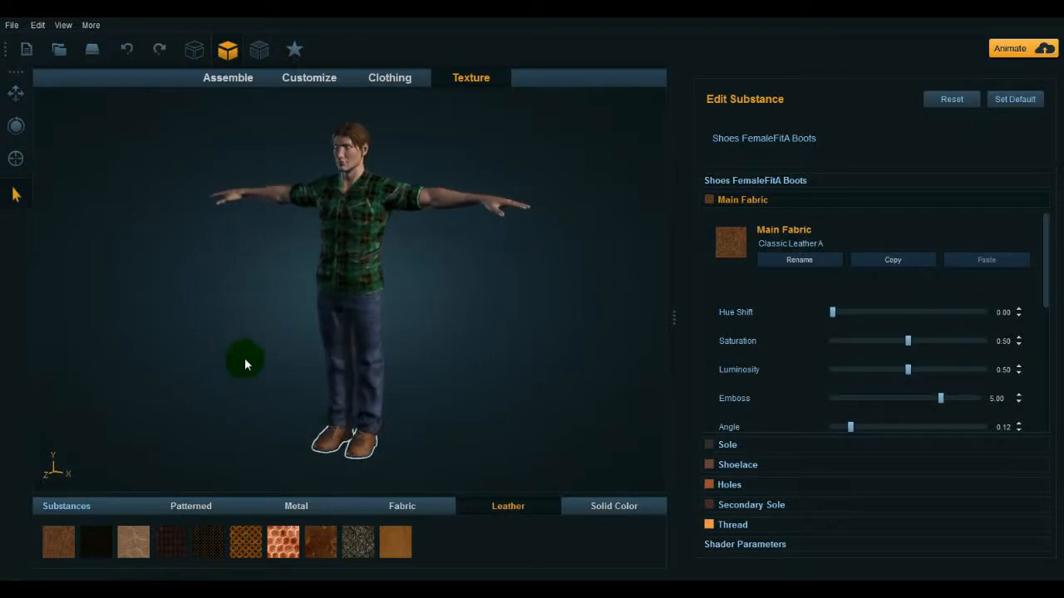
{"action": "scroll", "coordinate": [334, 424], "scroll_direction": "up", "scroll_amount": 5}
{"action": "middle_click_drag", "start_coordinate": [475, 428], "coordinate": [496, 217]}
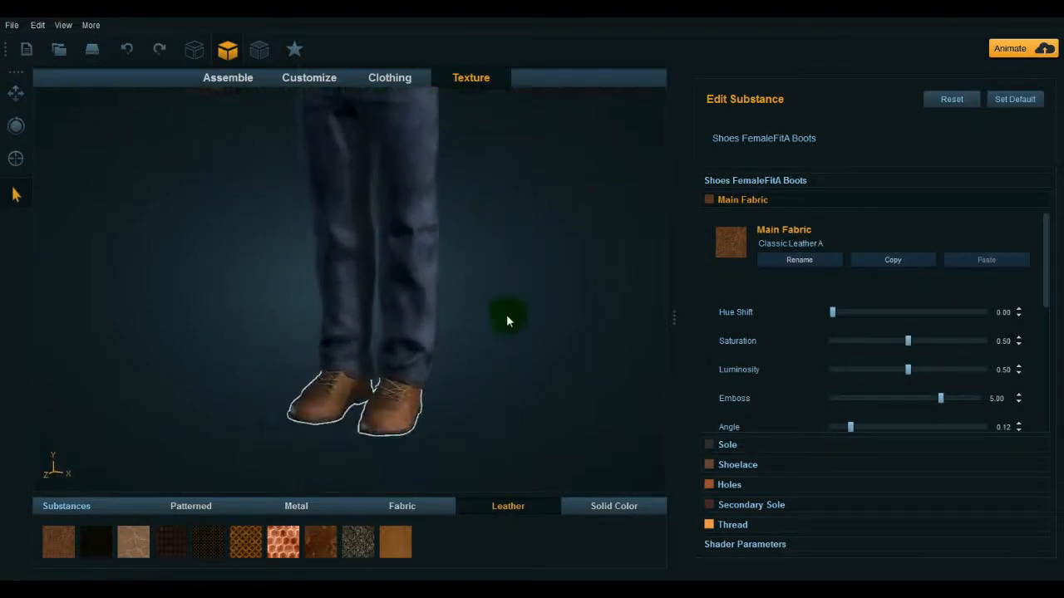
{"action": "scroll", "coordinate": [501, 401], "scroll_direction": "up", "scroll_amount": 3}
{"action": "right_click_drag", "start_coordinate": [518, 391], "coordinate": [438, 381]}
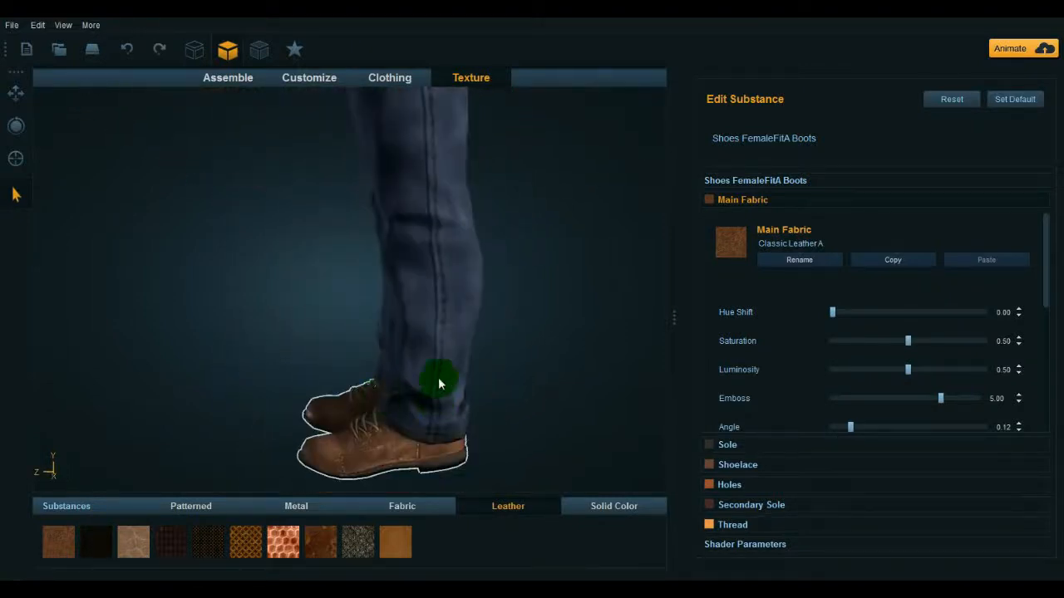
- Change the Main Fabric of the boots to the dark Classic Leather B material
{"action": "left_click", "coordinate": [442, 372]}
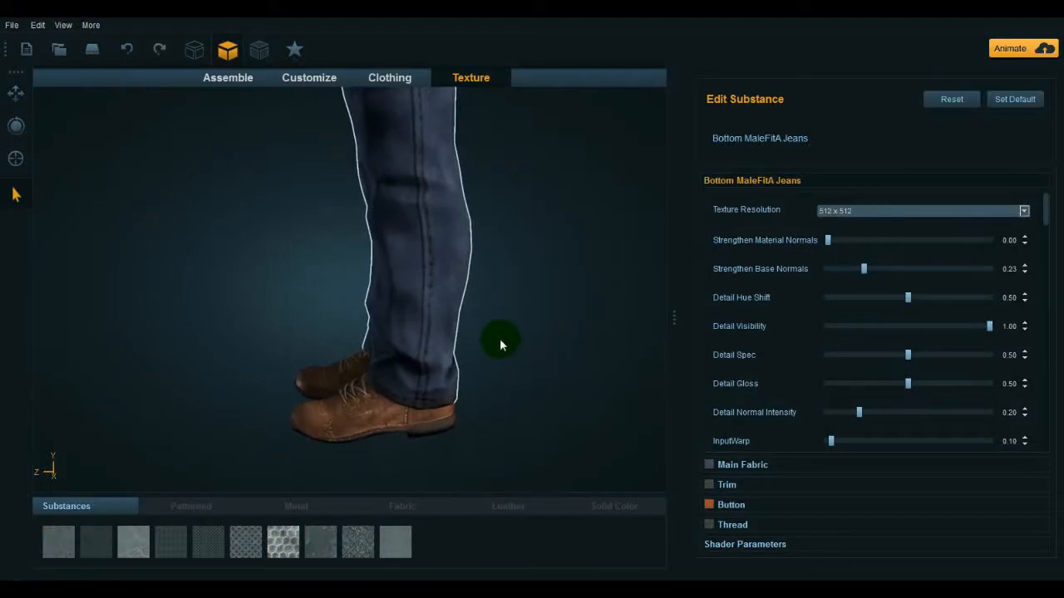
{"action": "left_click", "coordinate": [368, 430]}
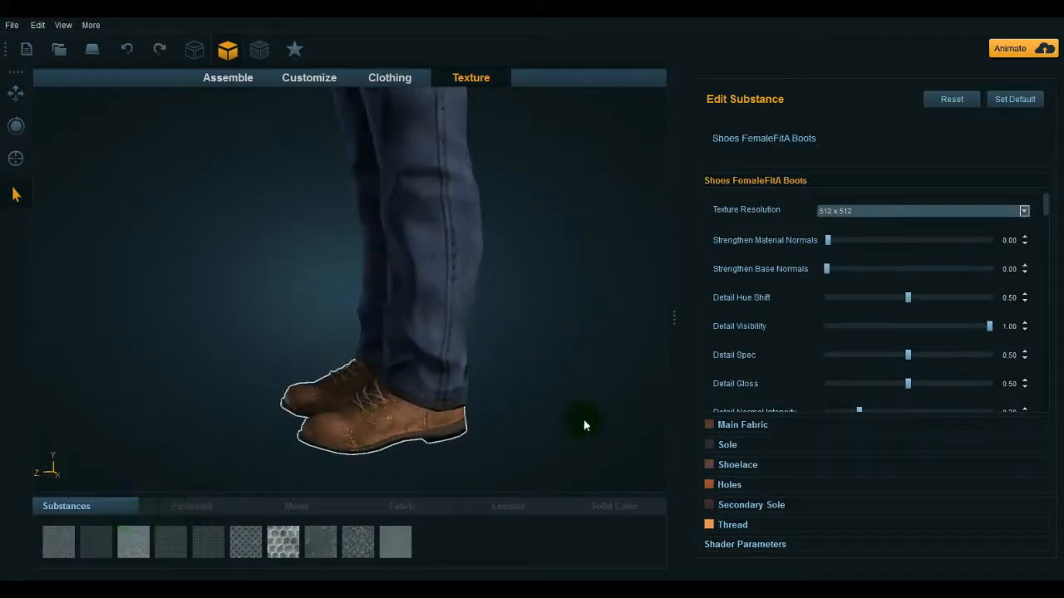
{"action": "left_click", "coordinate": [753, 425]}
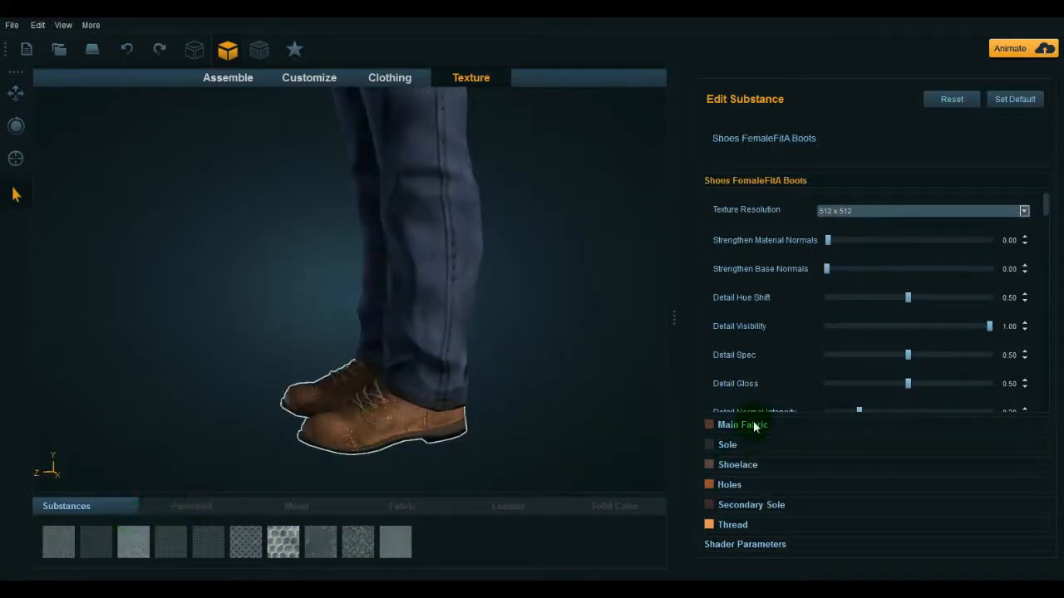
{"action": "left_click", "coordinate": [93, 540]}
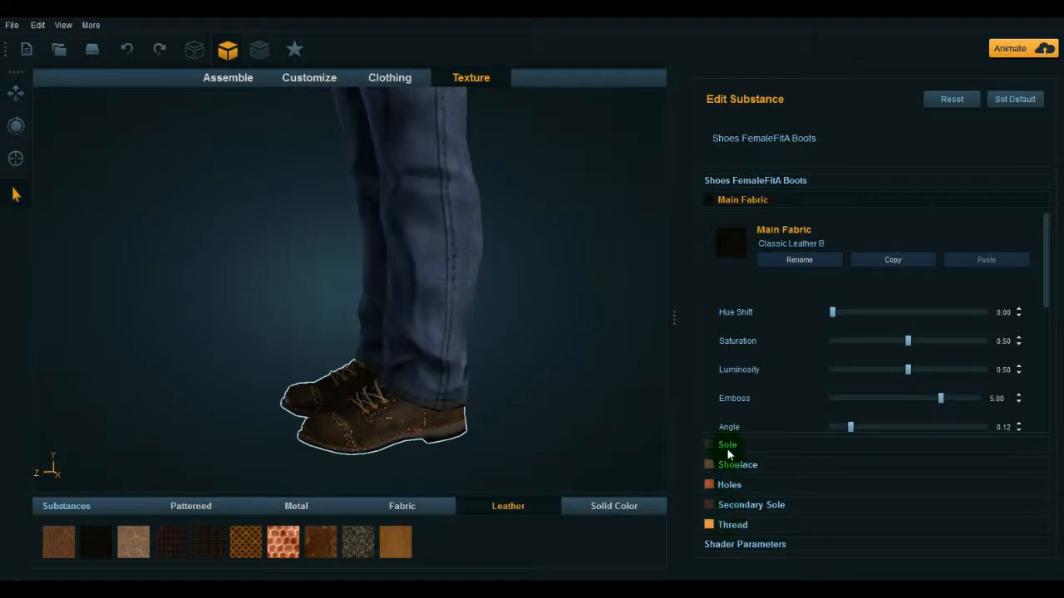
- Set the boots' Thread to Classic Leather B and their Holes to Classic Leather A
{"action": "left_click", "coordinate": [728, 526]}
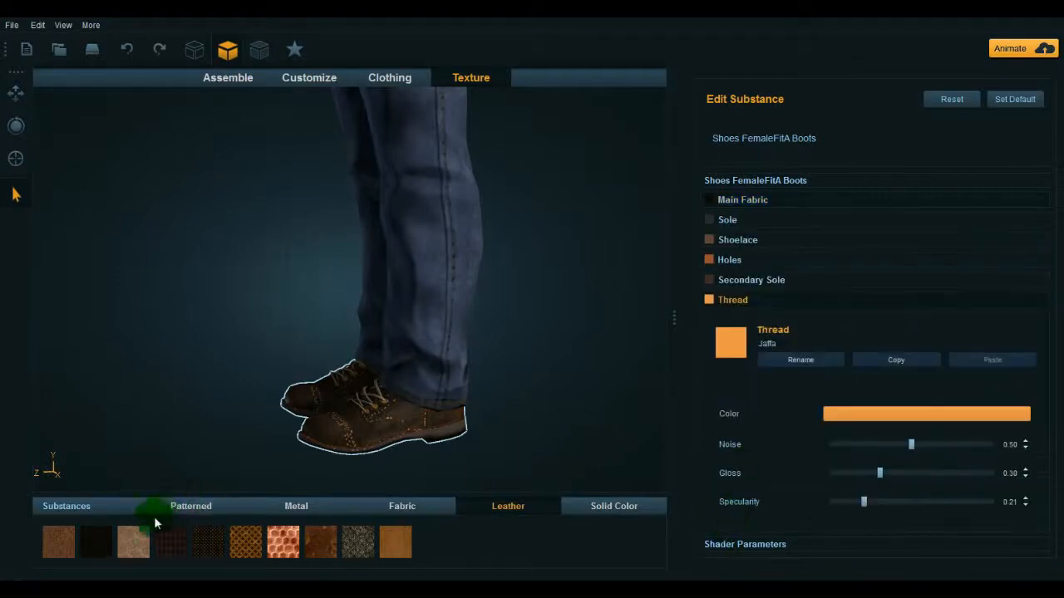
{"action": "left_click", "coordinate": [106, 540]}
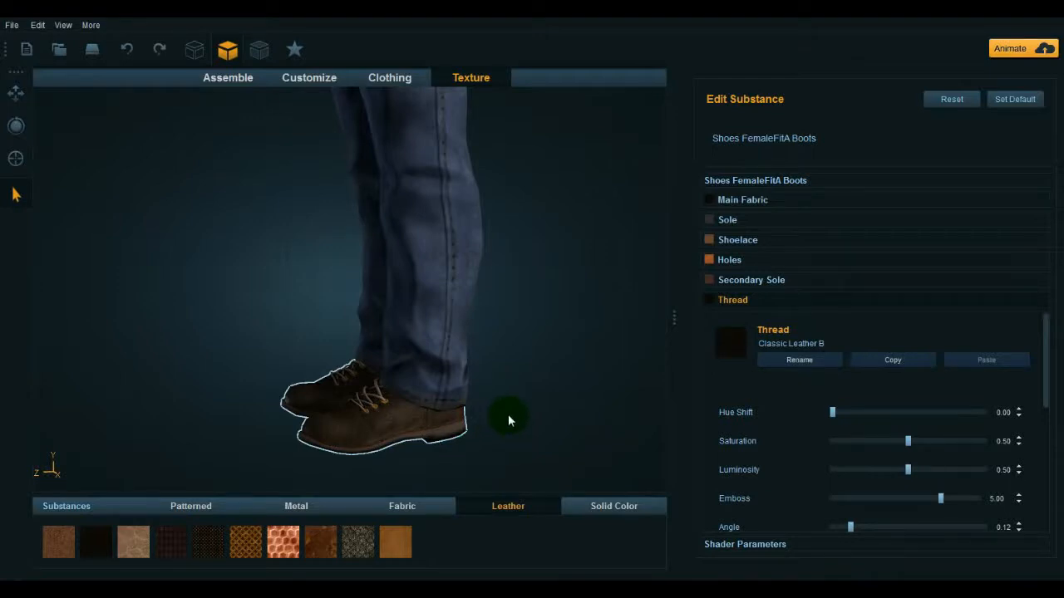
{"action": "left_click", "coordinate": [729, 261]}
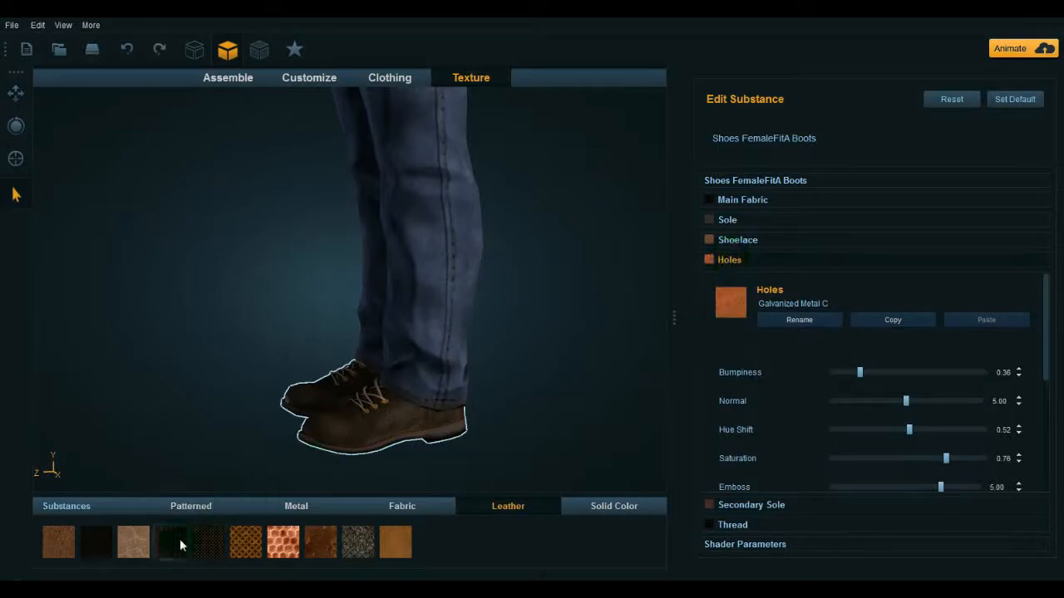
{"action": "left_click", "coordinate": [103, 542]}
{"action": "left_click", "coordinate": [58, 542]}
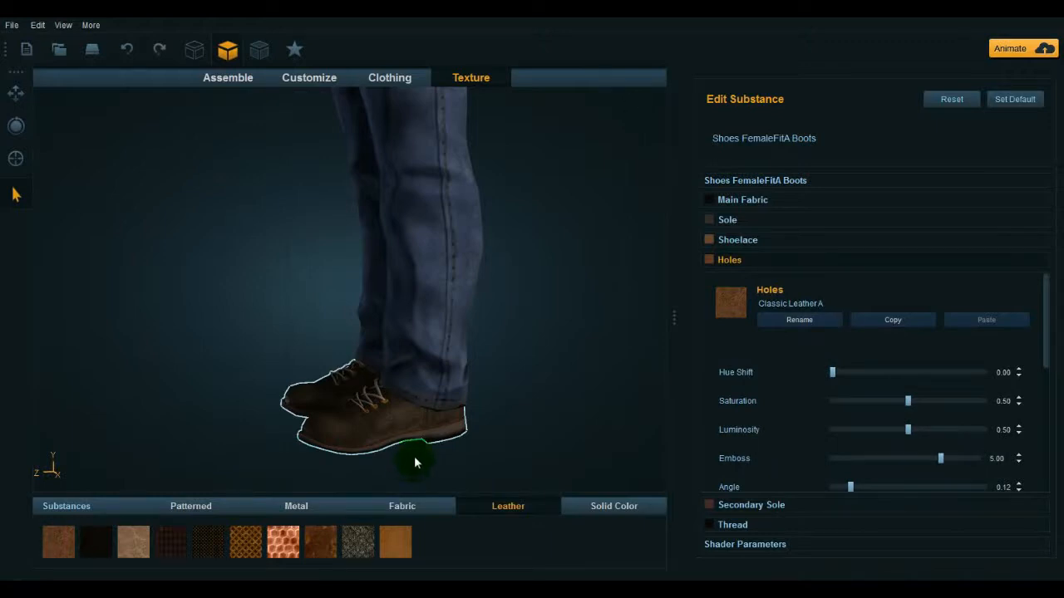
- Darken the Shoelace color of the boots to black by lowering its value to 0
{"action": "left_click_drag", "start_coordinate": [225, 408], "coordinate": [359, 384]}
{"action": "scroll", "coordinate": [358, 381], "scroll_direction": "down", "scroll_amount": 6}
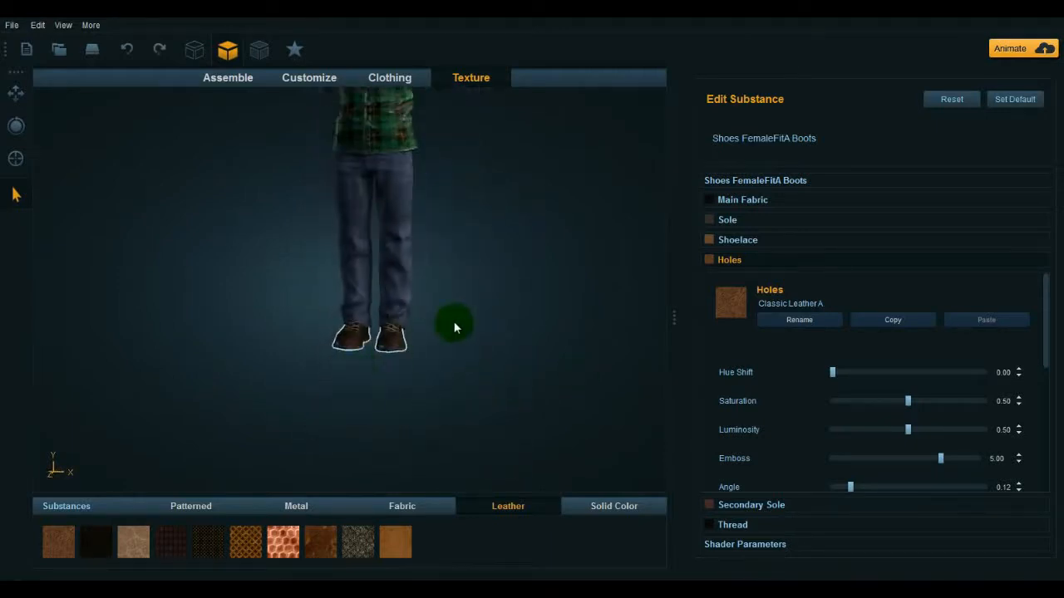
{"action": "middle_click_drag", "start_coordinate": [456, 328], "coordinate": [456, 416]}
{"action": "scroll", "coordinate": [442, 401], "scroll_direction": "up", "scroll_amount": 2}
{"action": "scroll", "coordinate": [440, 401], "scroll_direction": "up", "scroll_amount": 3}
{"action": "middle_click_drag", "start_coordinate": [510, 434], "coordinate": [463, 350]}
{"action": "left_click_drag", "start_coordinate": [518, 339], "coordinate": [476, 391]}
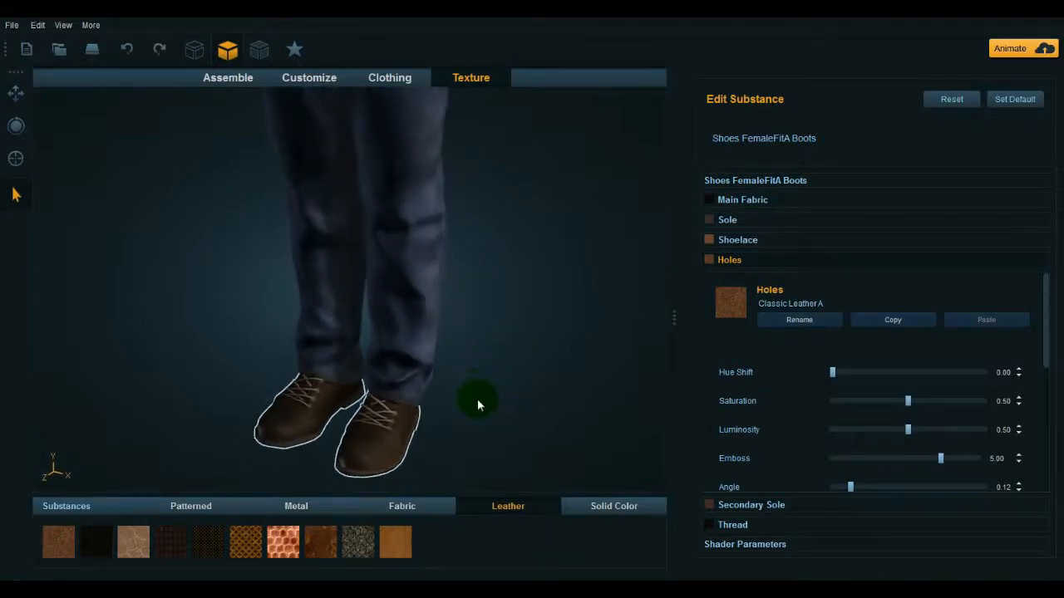
{"action": "left_click", "coordinate": [734, 239]}
{"action": "left_click_drag", "start_coordinate": [504, 389], "coordinate": [491, 384]}
{"action": "left_click", "coordinate": [839, 355]}
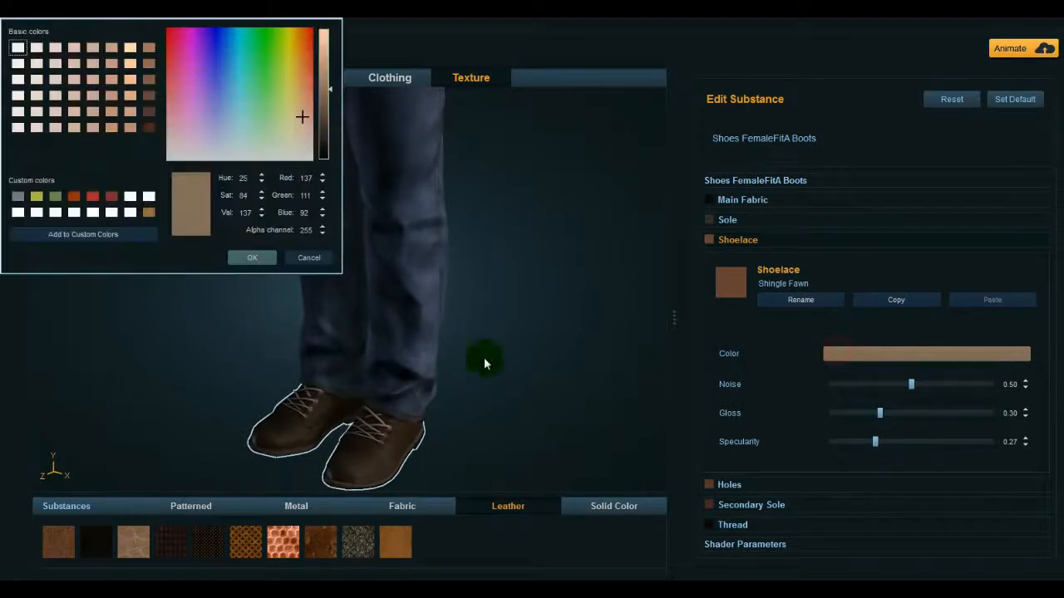
{"action": "left_click_drag", "start_coordinate": [323, 120], "coordinate": [329, 166]}
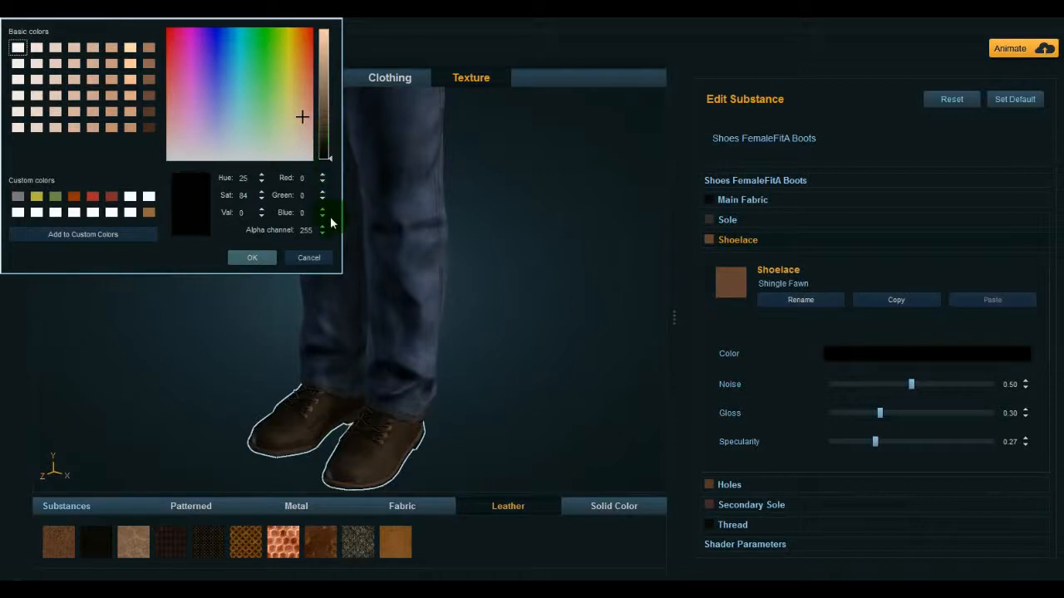
{"action": "left_click", "coordinate": [252, 259]}
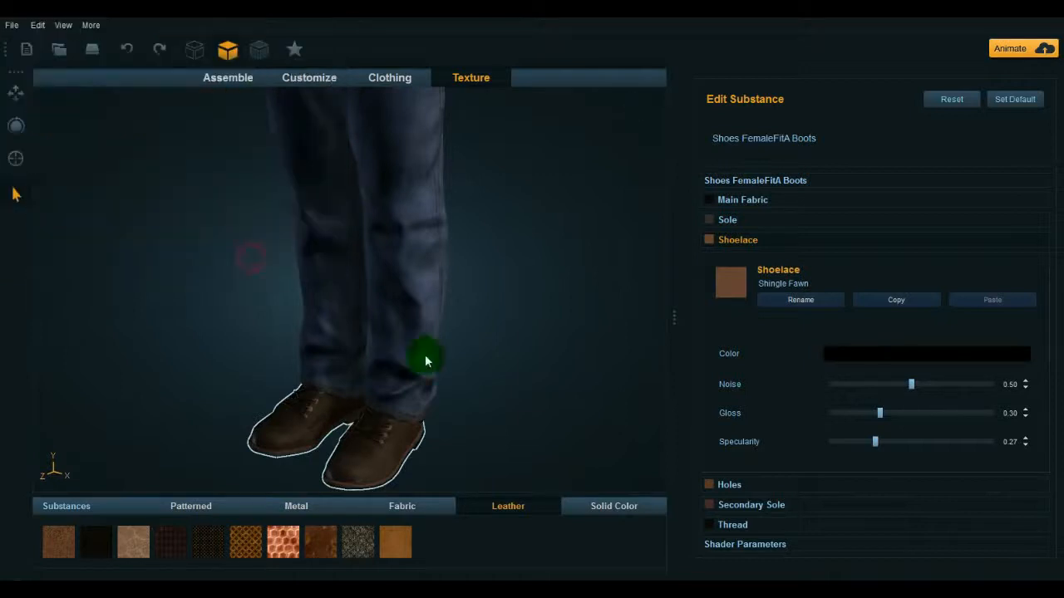
{"action": "left_click", "coordinate": [527, 354]}
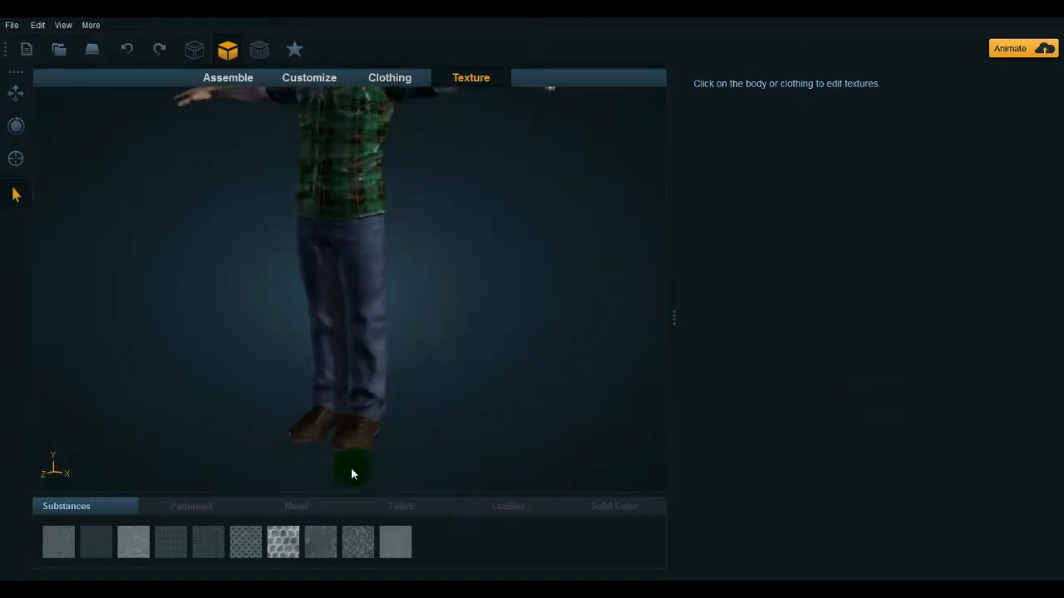
- Save the retextured boots from the Clothing stage as a new clothing item named Boots 4
{"action": "left_click", "coordinate": [391, 81]}
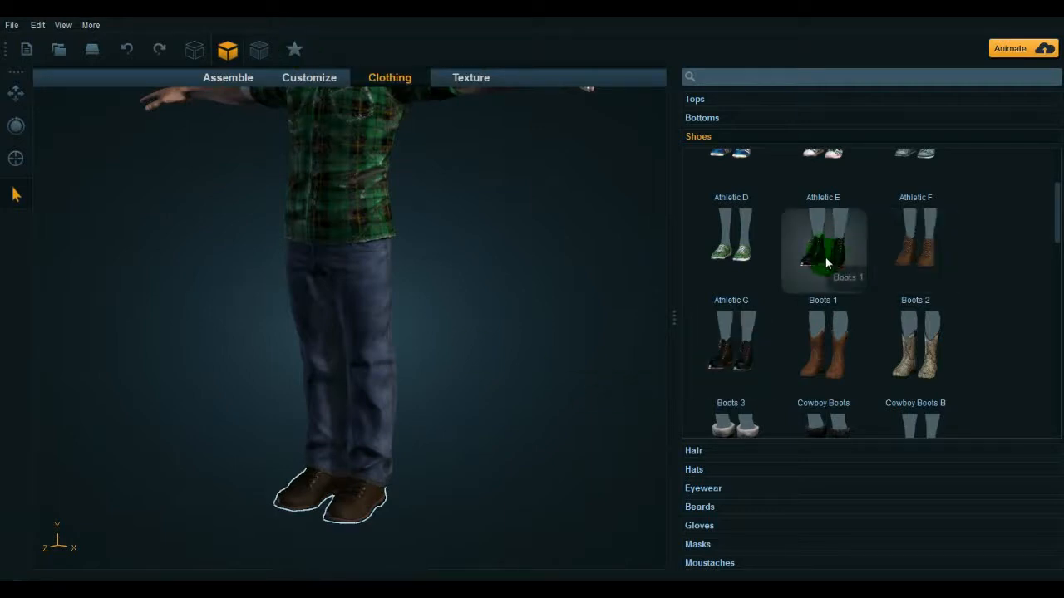
{"action": "left_click_drag", "start_coordinate": [744, 363], "coordinate": [316, 506]}
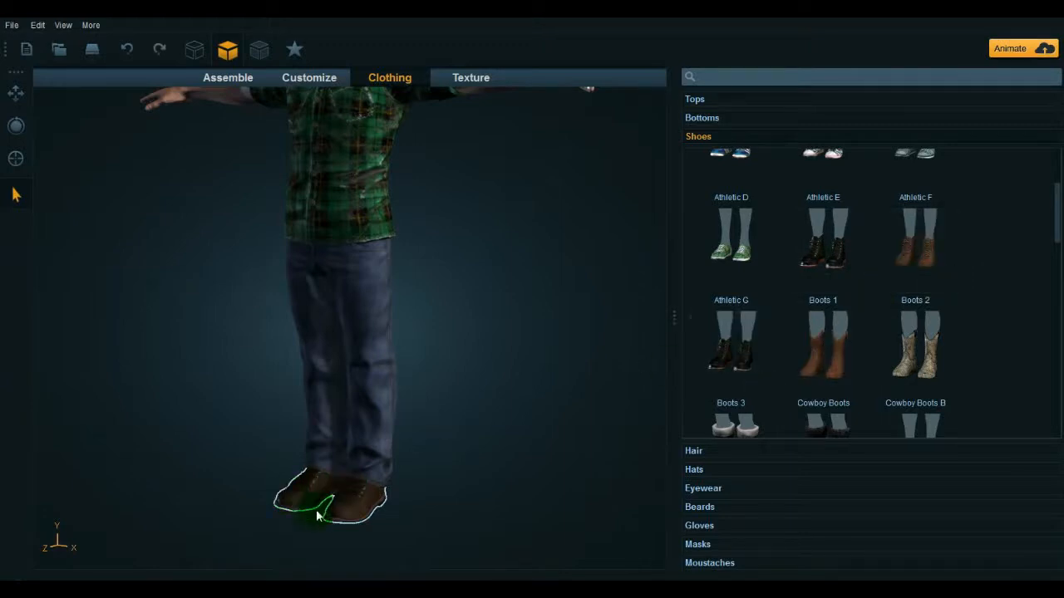
{"action": "left_click", "coordinate": [295, 49]}
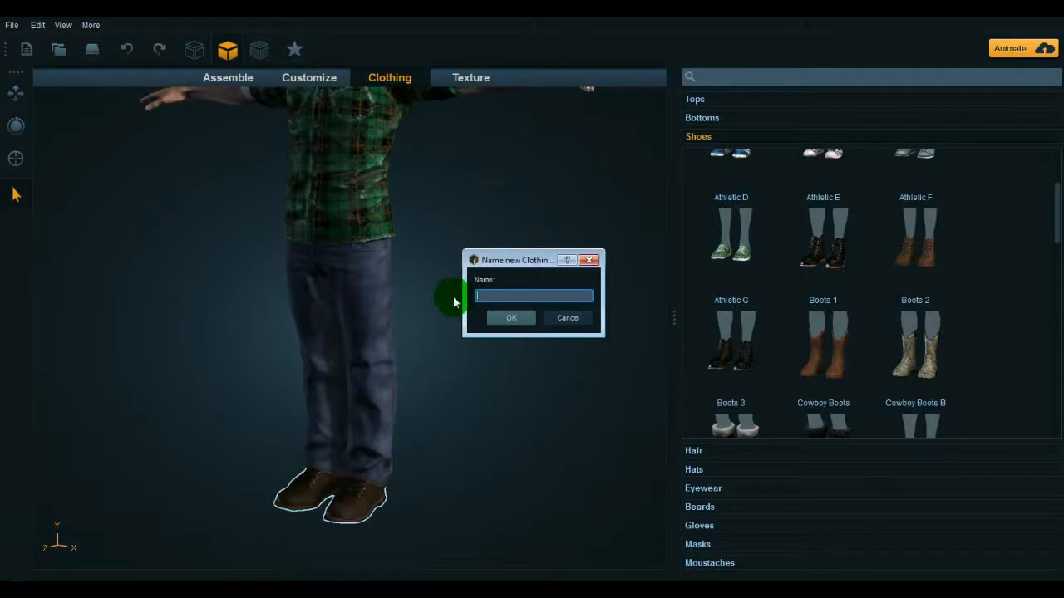
{"action": "type", "text": "Boots 4"}
{"action": "left_click", "coordinate": [502, 319]}
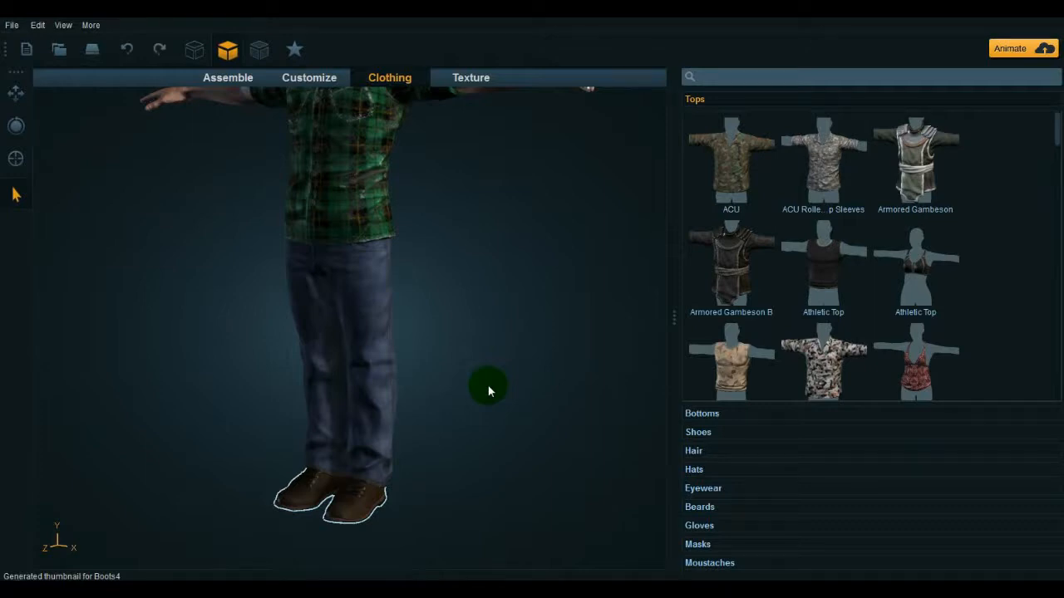
- Look through the Tops and Shoes collections for the saved Boots 4 item
{"action": "scroll", "coordinate": [1001, 259], "scroll_direction": "down", "scroll_amount": 1}
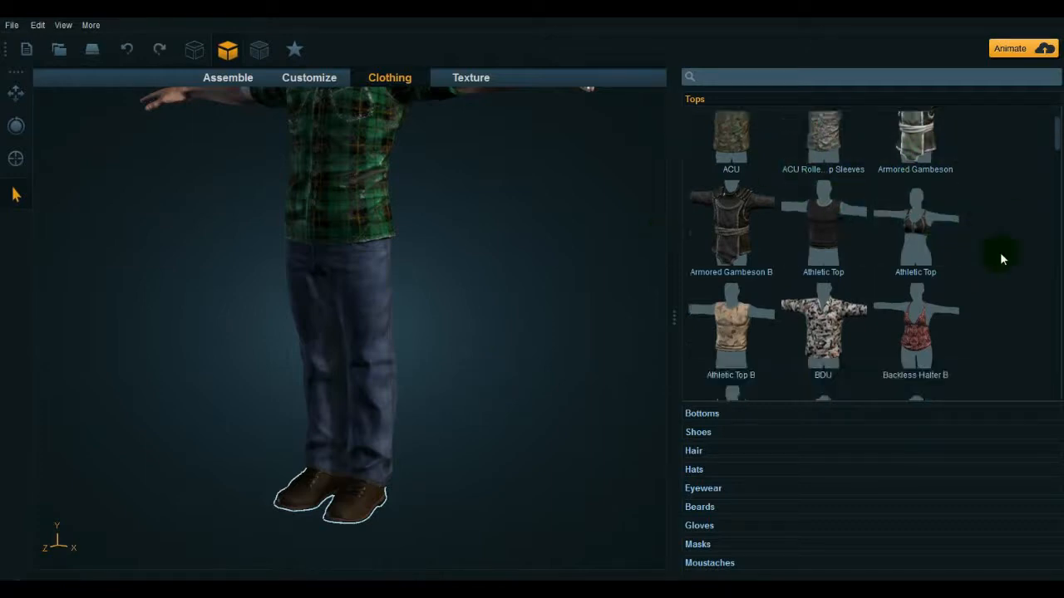
{"action": "scroll", "coordinate": [1000, 260], "scroll_direction": "down", "scroll_amount": 4}
{"action": "scroll", "coordinate": [1002, 262], "scroll_direction": "up", "scroll_amount": 4}
{"action": "scroll", "coordinate": [955, 302], "scroll_direction": "up", "scroll_amount": 1}
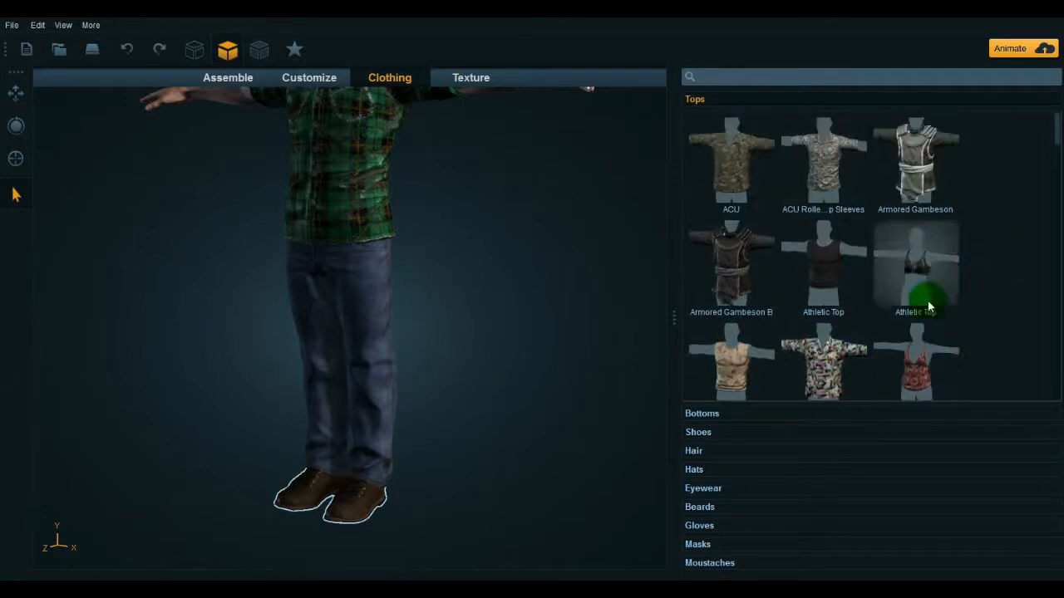
{"action": "scroll", "coordinate": [981, 317], "scroll_direction": "down", "scroll_amount": 8}
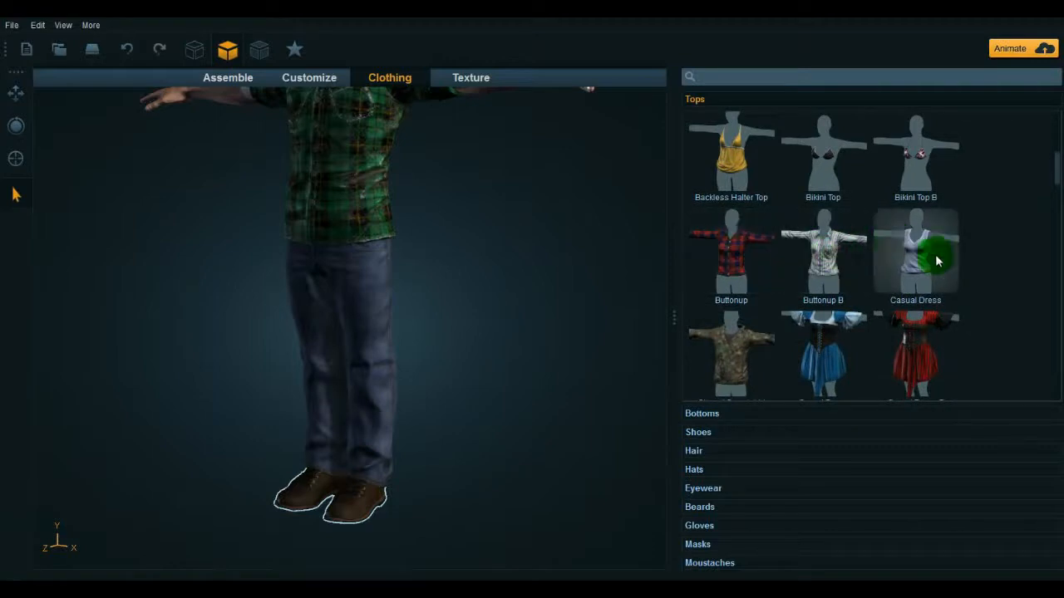
{"action": "scroll", "coordinate": [991, 318], "scroll_direction": "down", "scroll_amount": 2}
{"action": "scroll", "coordinate": [991, 319], "scroll_direction": "down", "scroll_amount": 7}
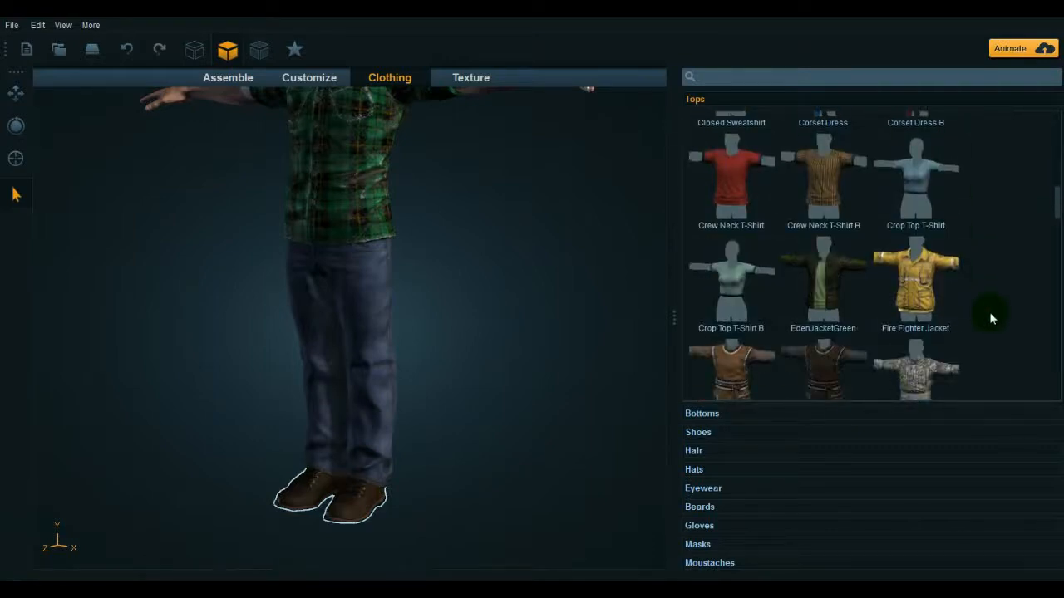
{"action": "scroll", "coordinate": [989, 312], "scroll_direction": "up", "scroll_amount": 15}
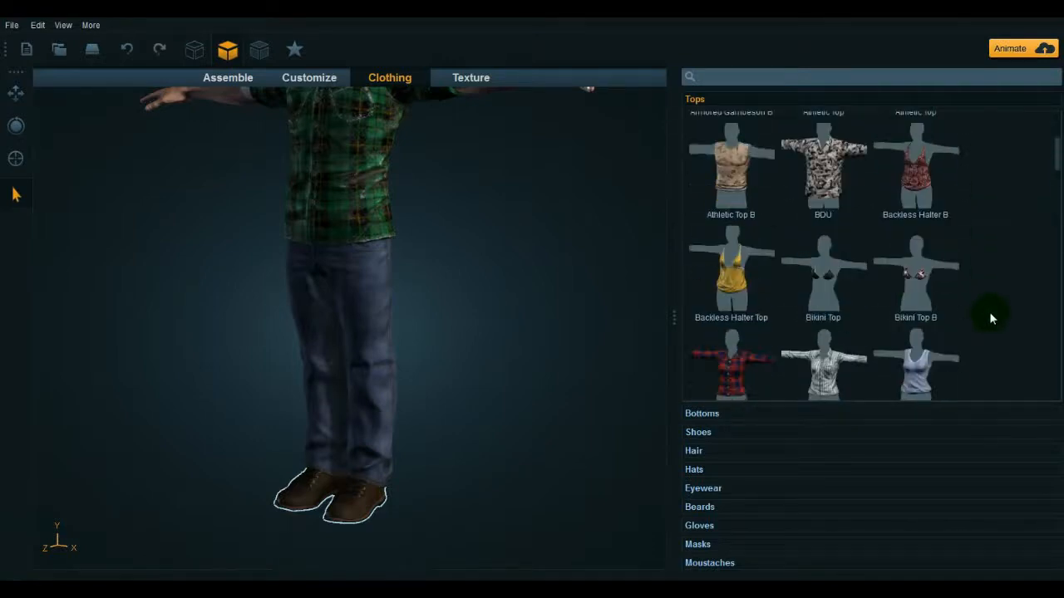
{"action": "left_click", "coordinate": [705, 432]}
{"action": "scroll", "coordinate": [810, 399], "scroll_direction": "down", "scroll_amount": 1}
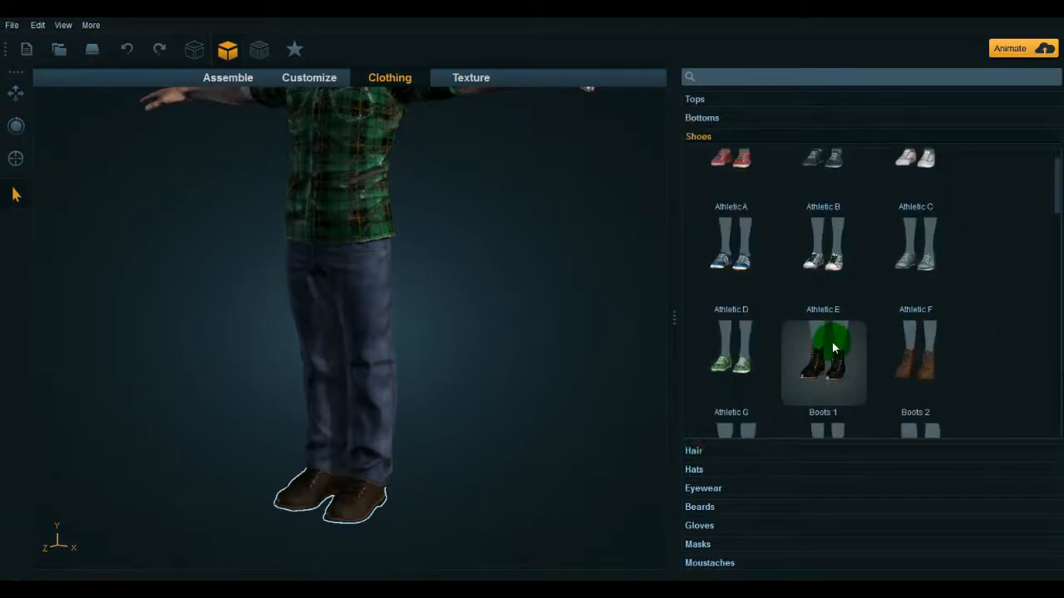
{"action": "scroll", "coordinate": [889, 361], "scroll_direction": "down", "scroll_amount": 2}
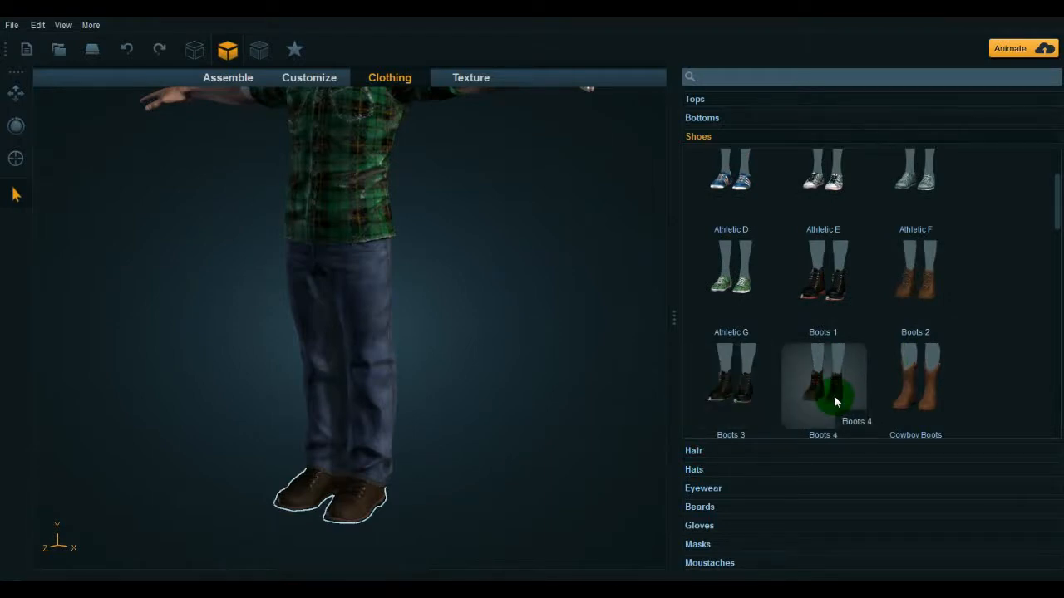
- Save the character's green plaid shirt as a new clothing item named Plaid 1
{"action": "left_click", "coordinate": [346, 171]}
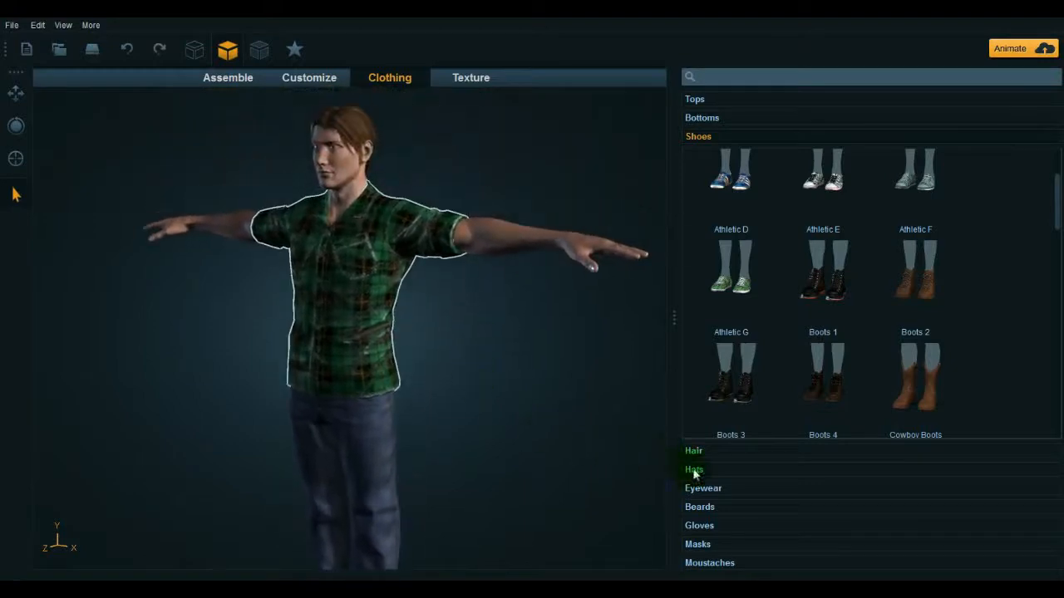
{"action": "left_click", "coordinate": [695, 100]}
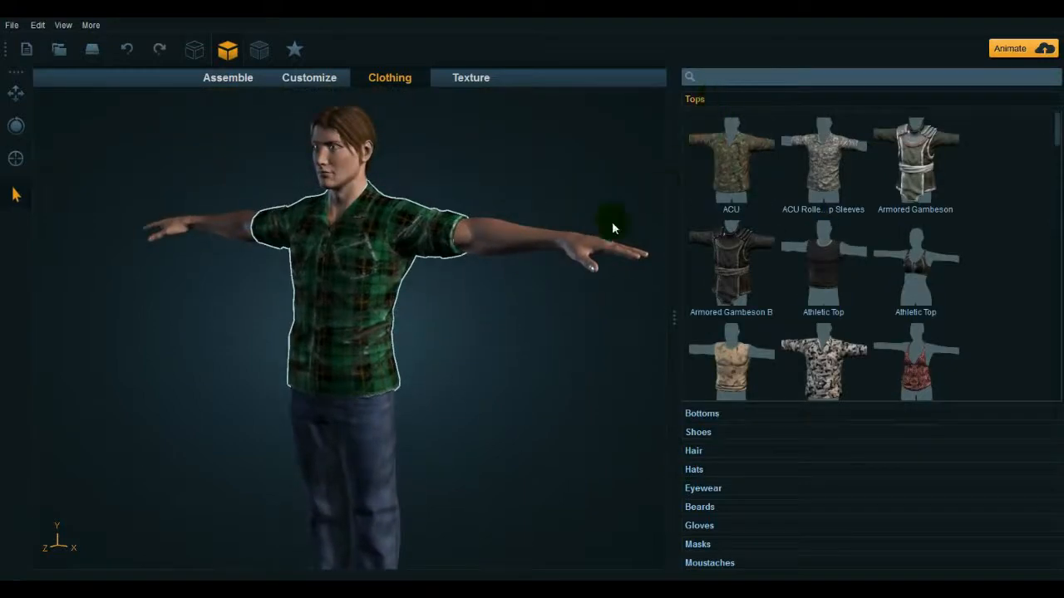
{"action": "left_click_drag", "start_coordinate": [505, 336], "coordinate": [545, 314]}
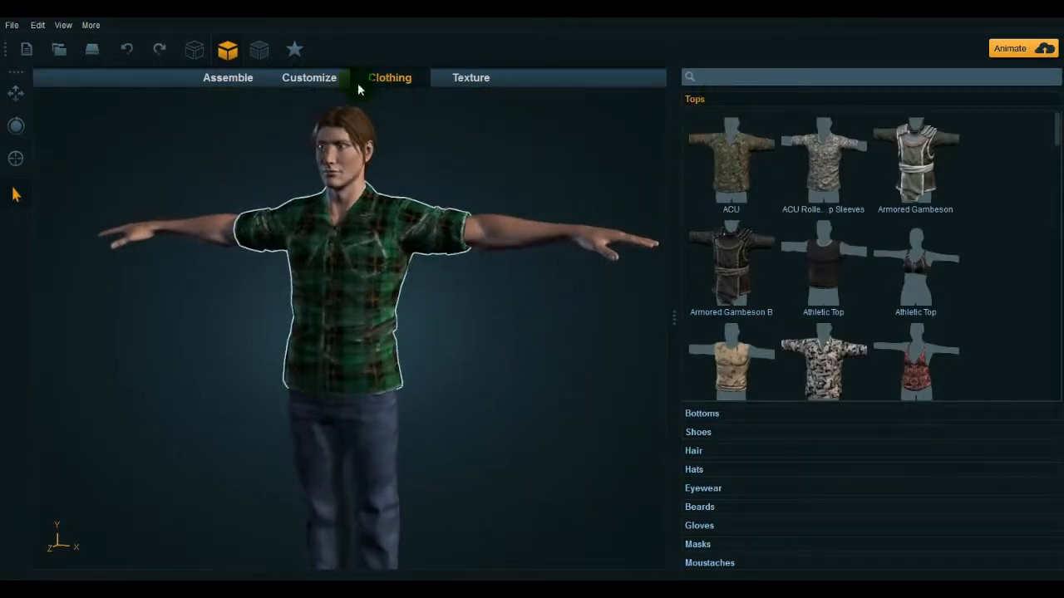
{"action": "left_click", "coordinate": [295, 53]}
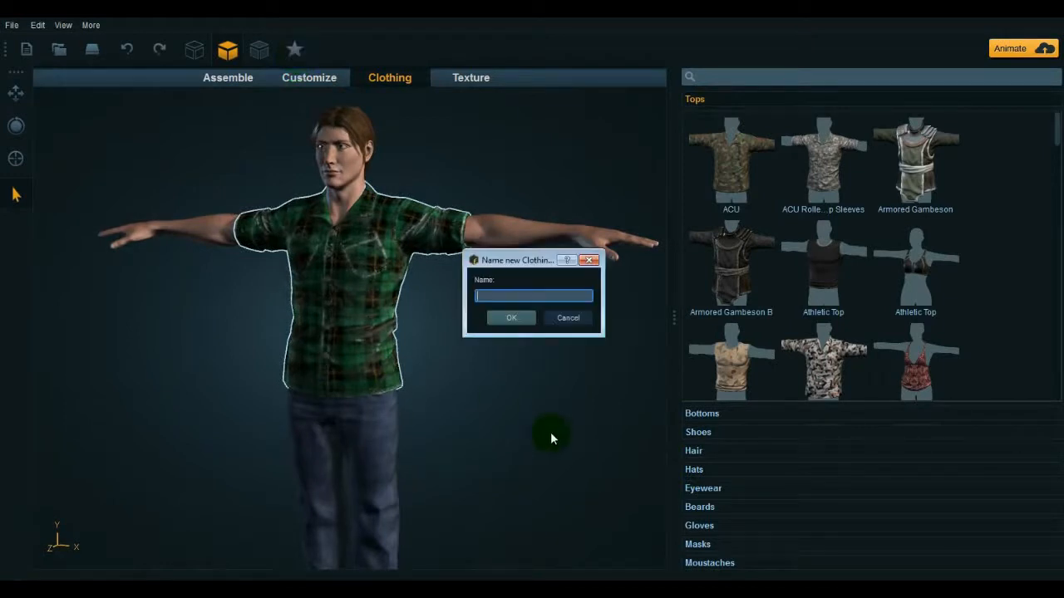
{"action": "type", "text": "Plaid 1"}
{"action": "left_click", "coordinate": [497, 295]}
{"action": "left_click", "coordinate": [504, 318]}
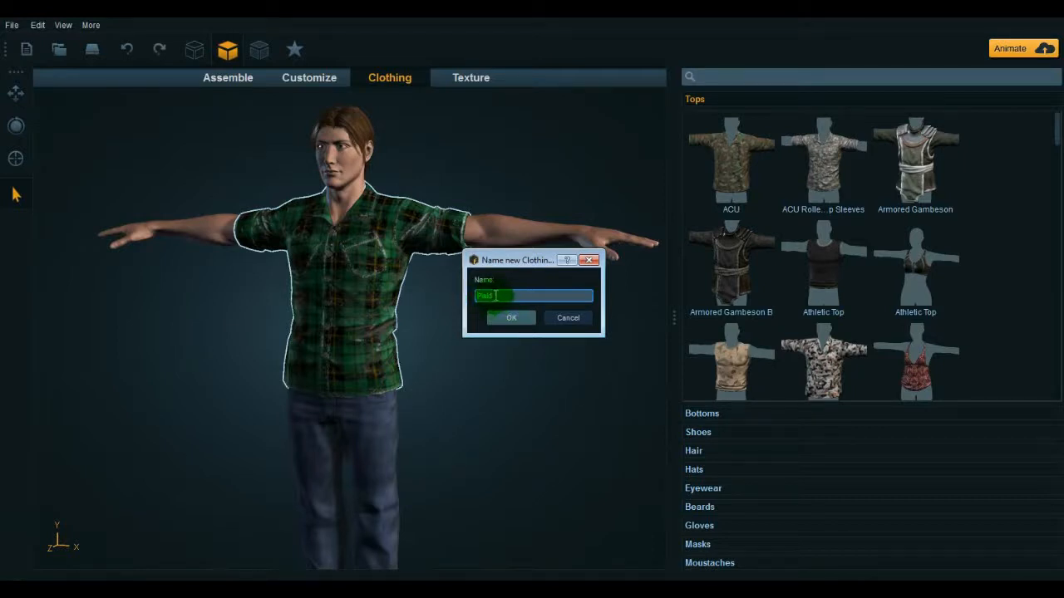
{"action": "left_click", "coordinate": [522, 406]}
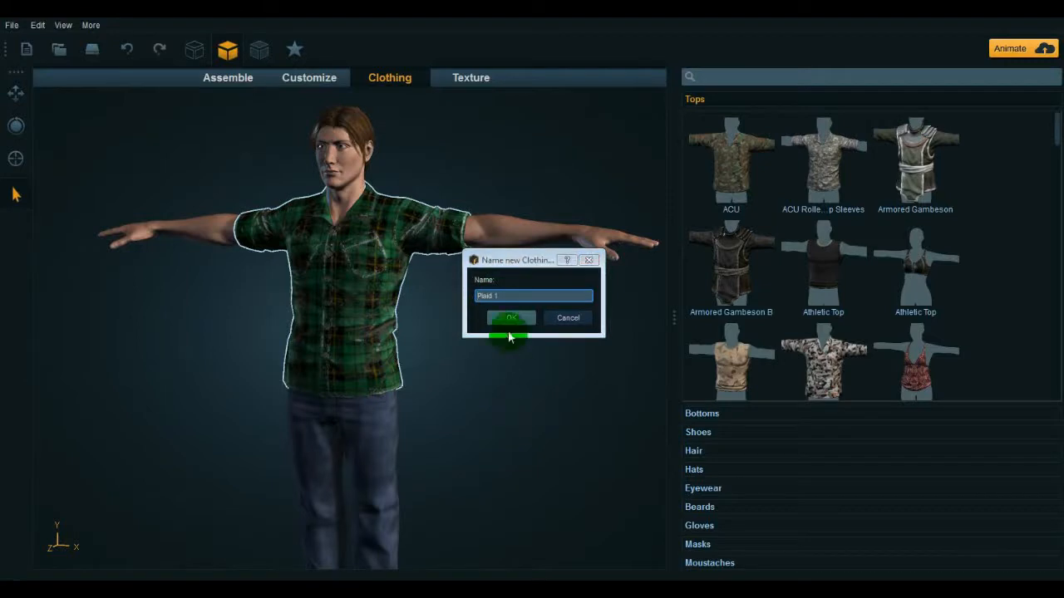
{"action": "left_click", "coordinate": [514, 297]}
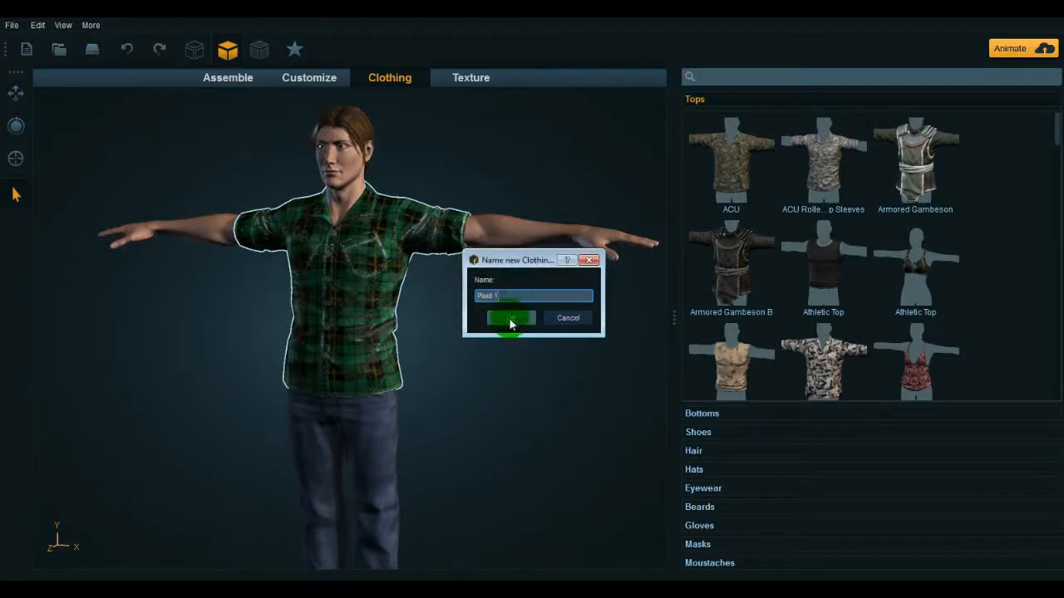
{"action": "left_click", "coordinate": [510, 319]}
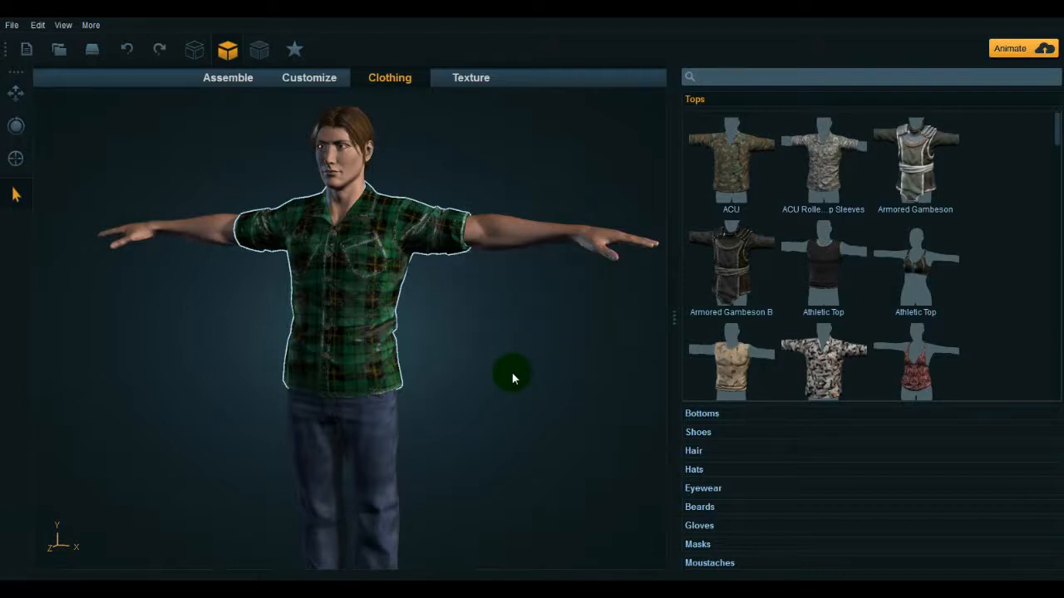
- Try the Polo top on the character, and put the saved Plaid 1 shirt back on
{"action": "scroll", "coordinate": [985, 253], "scroll_direction": "down", "scroll_amount": 5}
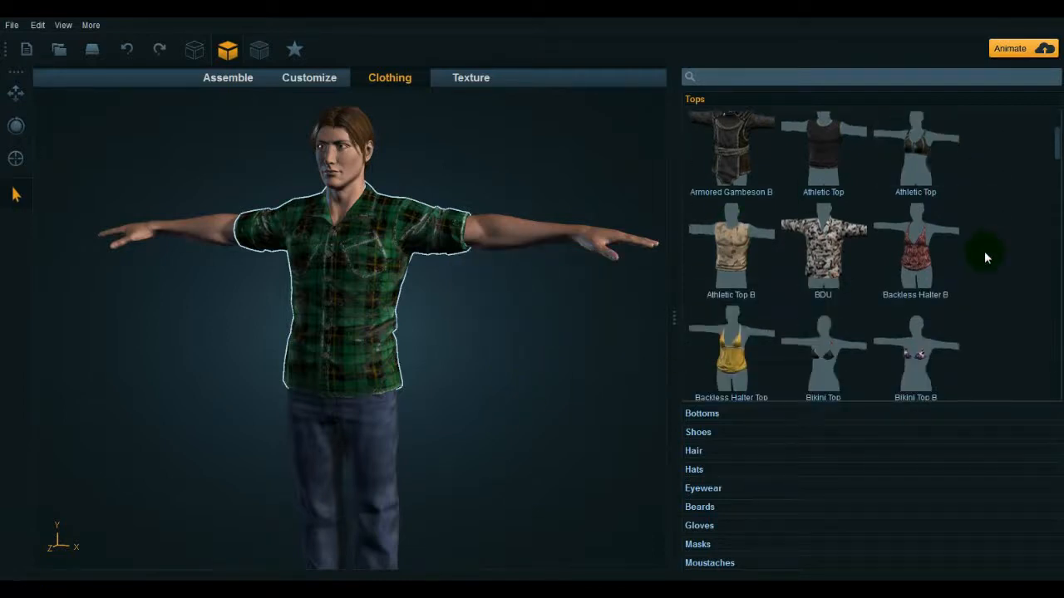
{"action": "scroll", "coordinate": [984, 253], "scroll_direction": "down", "scroll_amount": 10}
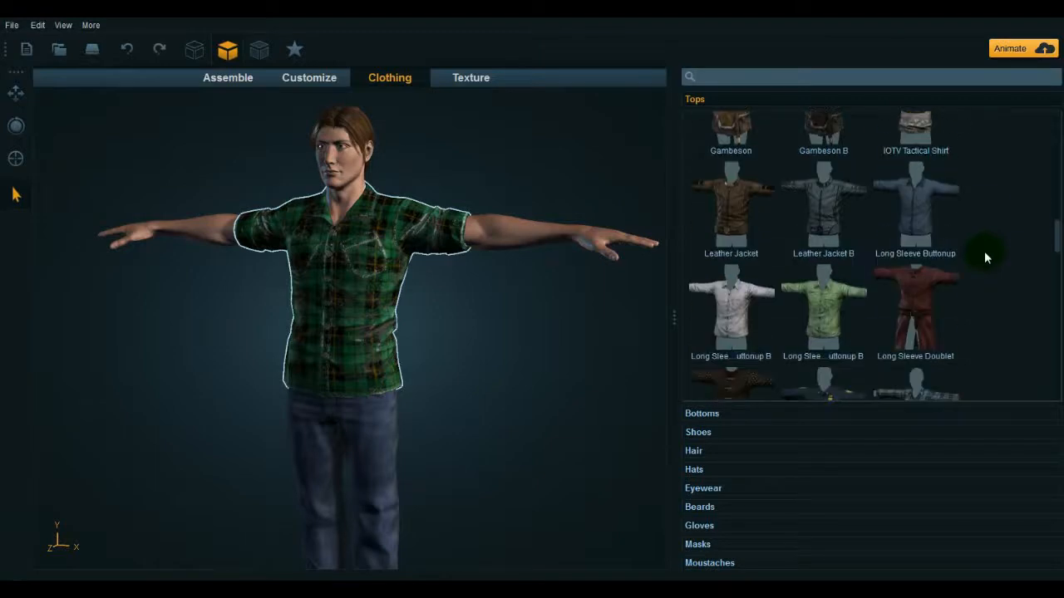
{"action": "scroll", "coordinate": [984, 258], "scroll_direction": "down", "scroll_amount": 5}
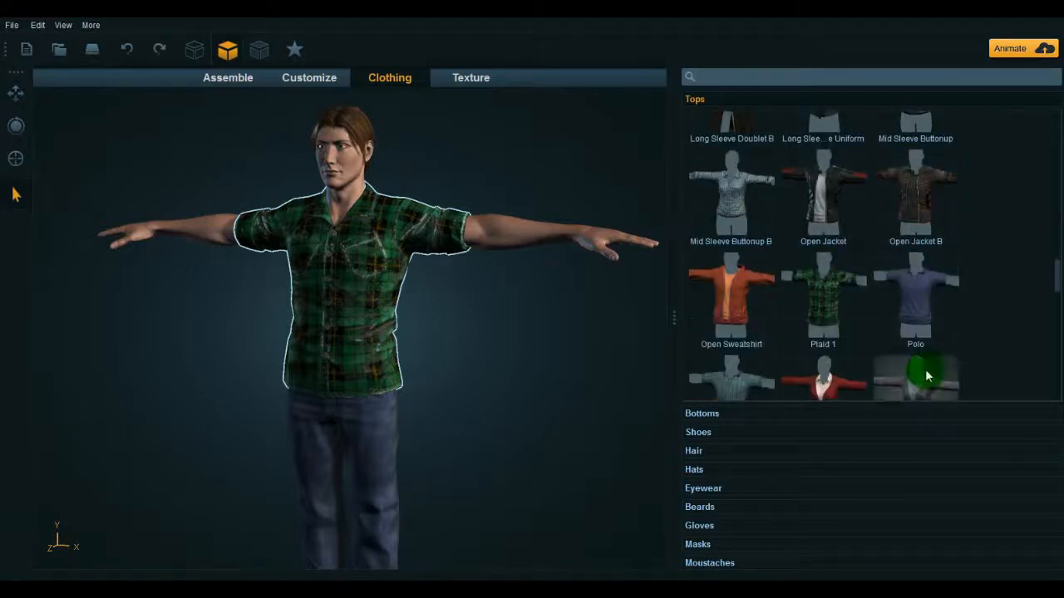
{"action": "left_click", "coordinate": [904, 301]}
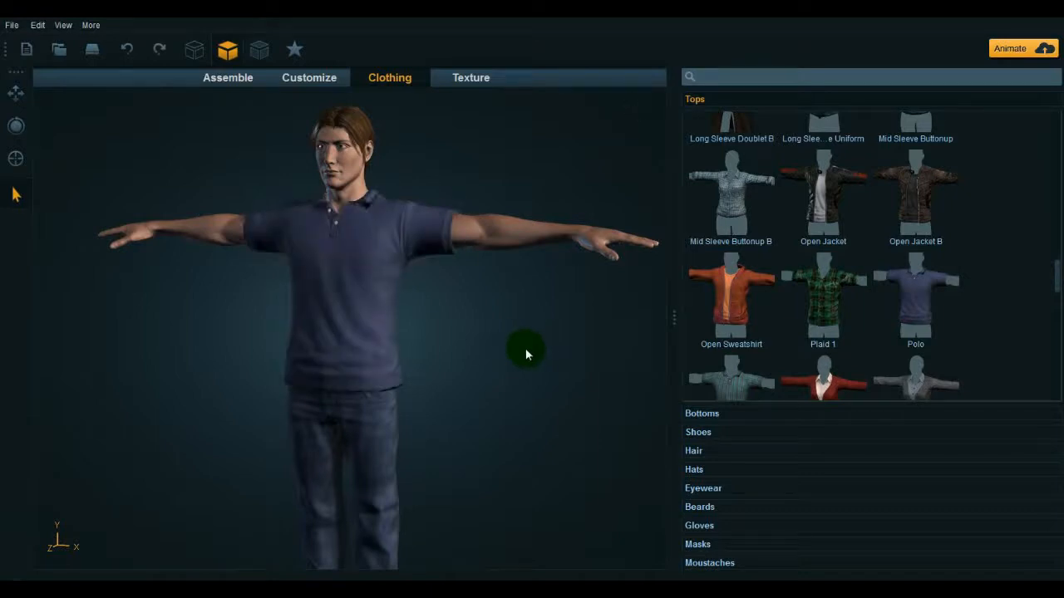
{"action": "left_click", "coordinate": [834, 305]}
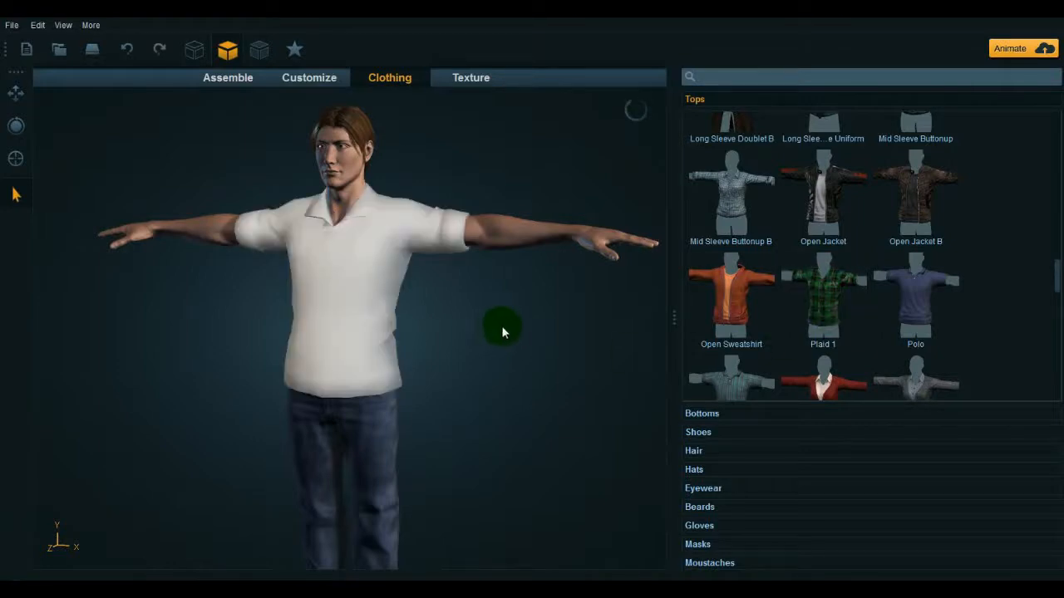
{"action": "mouse_move", "coordinate": [502, 332]}
{"action": "left_mouse_down"}
{"action": "mouse_move", "coordinate": [199, 325]}
{"action": "mouse_move", "coordinate": [540, 328]}
{"action": "mouse_move", "coordinate": [482, 348]}
{"action": "mouse_move", "coordinate": [518, 321]}
{"action": "mouse_move", "coordinate": [514, 334]}
{"action": "left_mouse_up"}
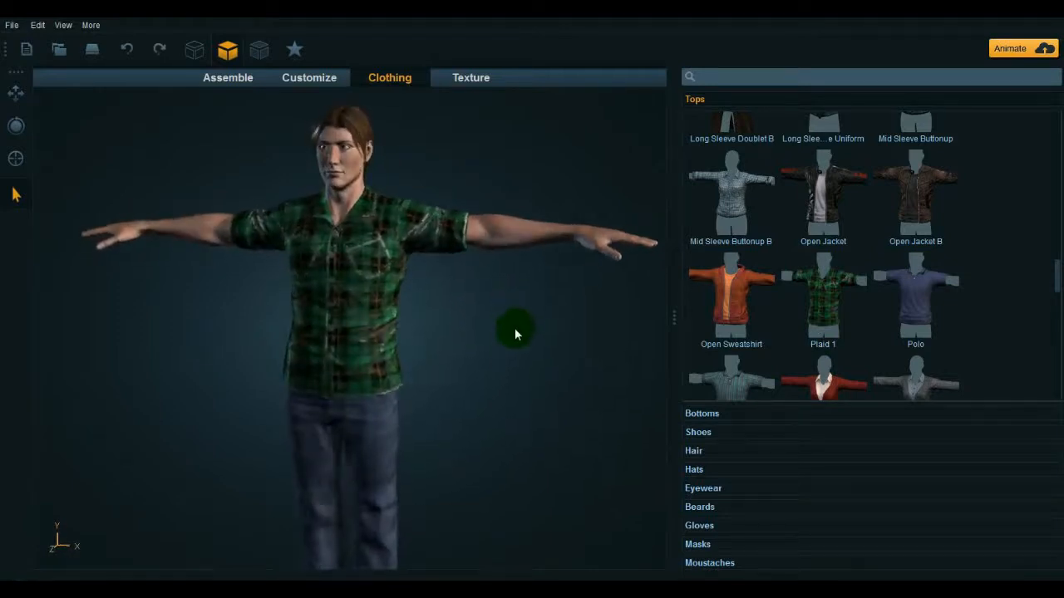
- Save the character's blue jeans as a new clothing item named jeans A
{"action": "left_click", "coordinate": [718, 417]}
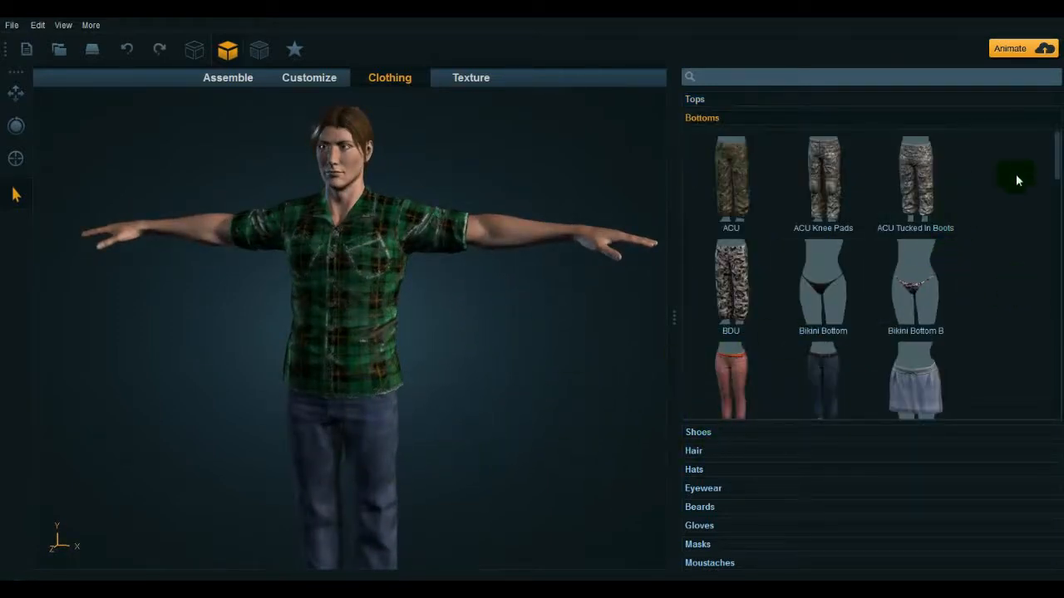
{"action": "left_click_drag", "start_coordinate": [1056, 142], "coordinate": [1056, 247]}
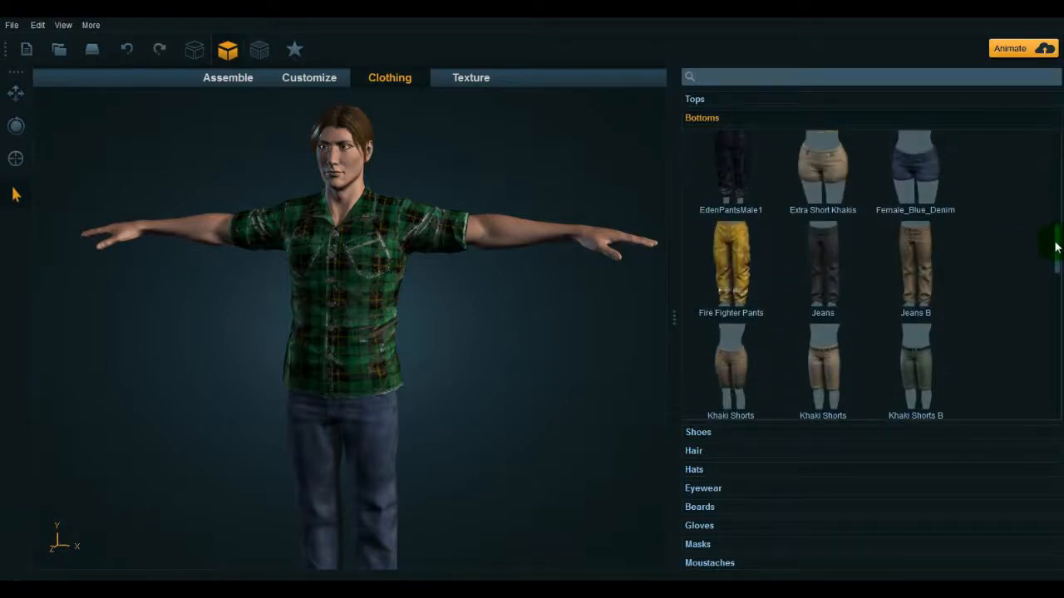
{"action": "mouse_move", "coordinate": [924, 265]}
{"action": "left_mouse_down"}
{"action": "mouse_move", "coordinate": [387, 346]}
{"action": "mouse_move", "coordinate": [398, 427]}
{"action": "mouse_move", "coordinate": [380, 442]}
{"action": "left_mouse_up"}
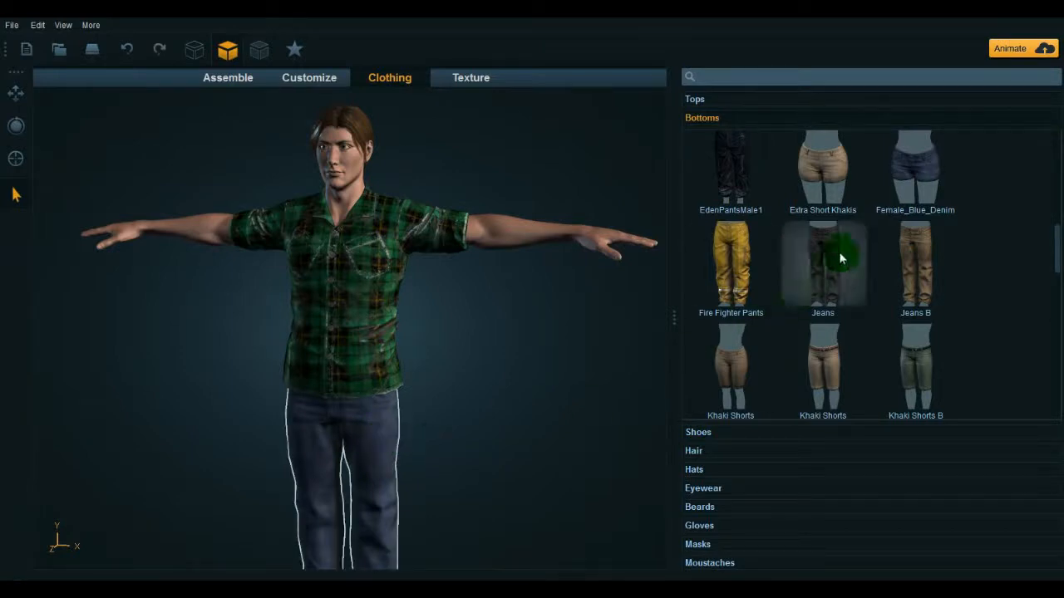
{"action": "left_click", "coordinate": [295, 51]}
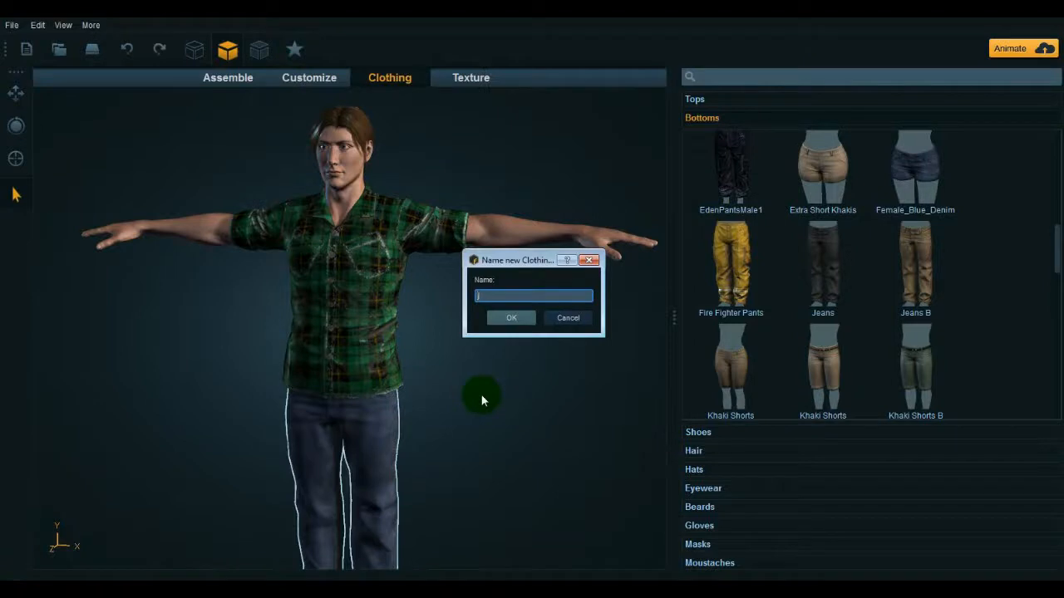
{"action": "type", "text": "jeans A"}
{"action": "left_click", "coordinate": [505, 319]}
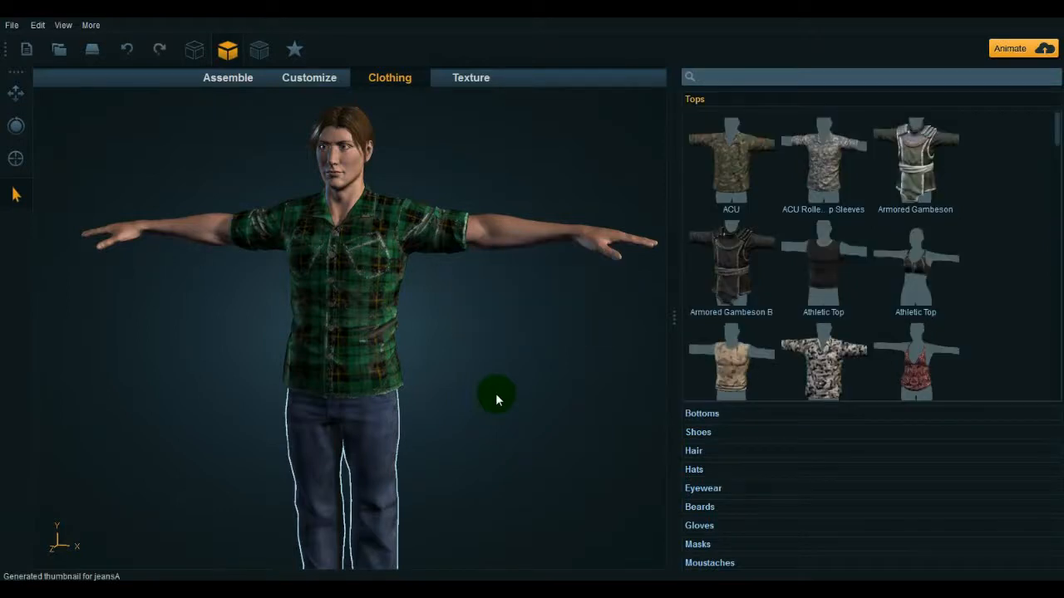
- Look through the Bottoms collection for the saved jeans A item
{"action": "left_click", "coordinate": [719, 414]}
{"action": "scroll", "coordinate": [994, 279], "scroll_direction": "down", "scroll_amount": 6}
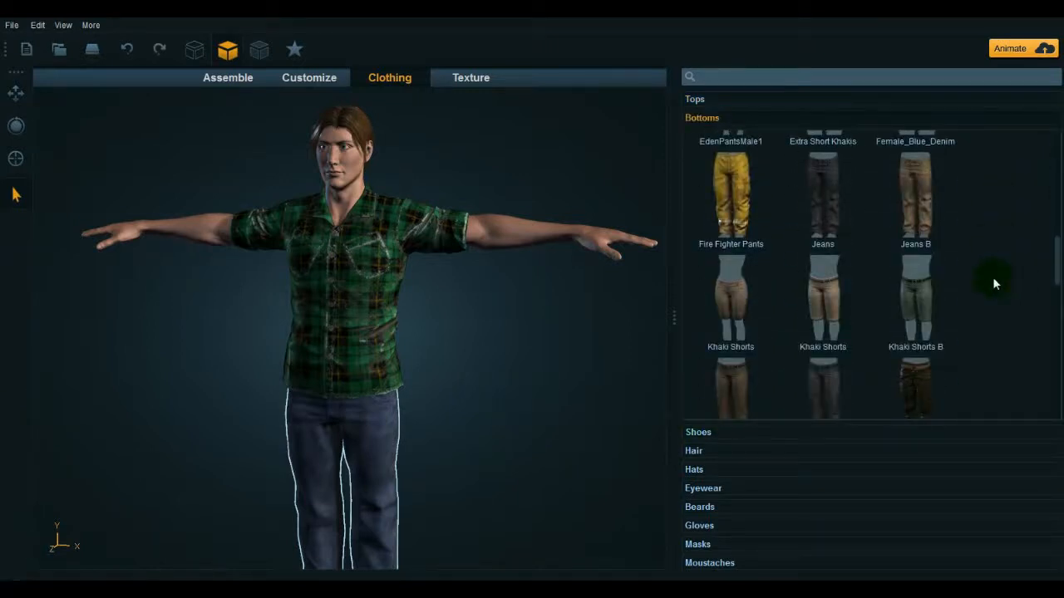
{"action": "scroll", "coordinate": [994, 284], "scroll_direction": "down", "scroll_amount": 1}
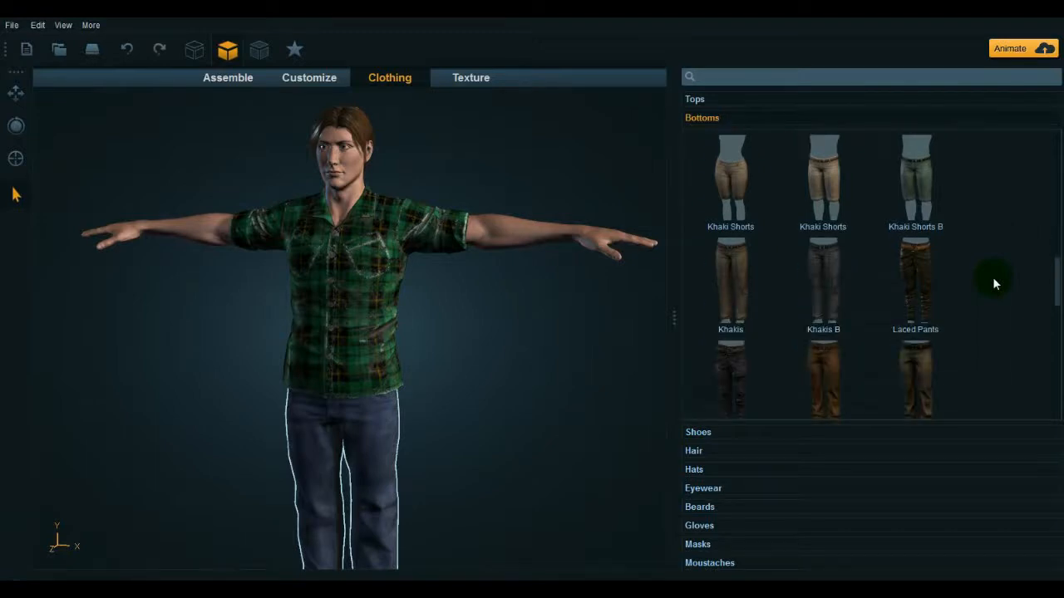
{"action": "scroll", "coordinate": [994, 284], "scroll_direction": "up", "scroll_amount": 3}
{"action": "scroll", "coordinate": [994, 284], "scroll_direction": "down", "scroll_amount": 1}
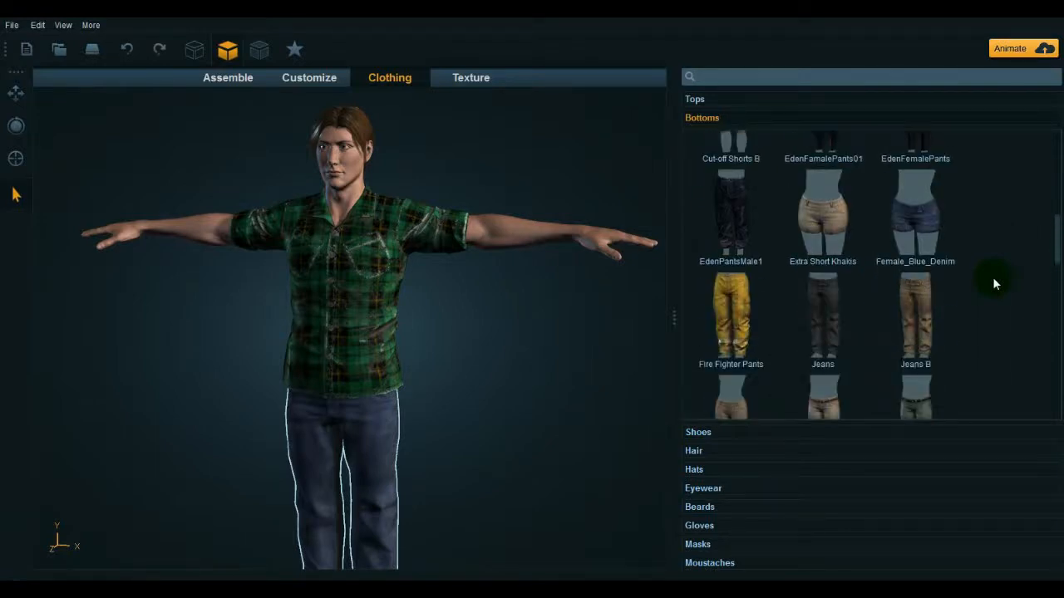
{"action": "scroll", "coordinate": [994, 284], "scroll_direction": "down", "scroll_amount": 2}
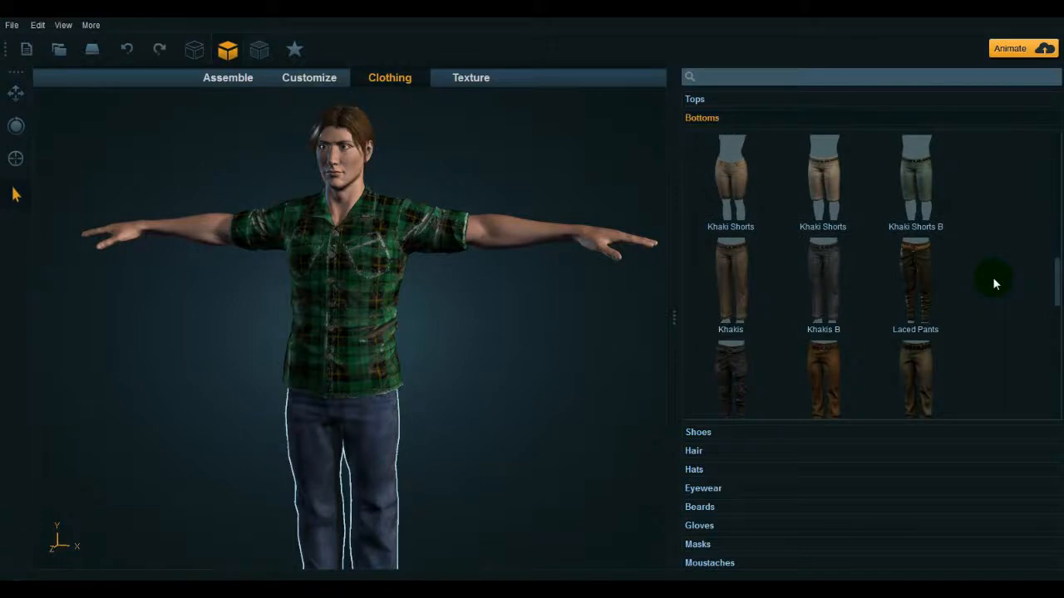
{"action": "scroll", "coordinate": [994, 284], "scroll_direction": "down", "scroll_amount": 2}
{"action": "scroll", "coordinate": [994, 284], "scroll_direction": "down", "scroll_amount": 3}
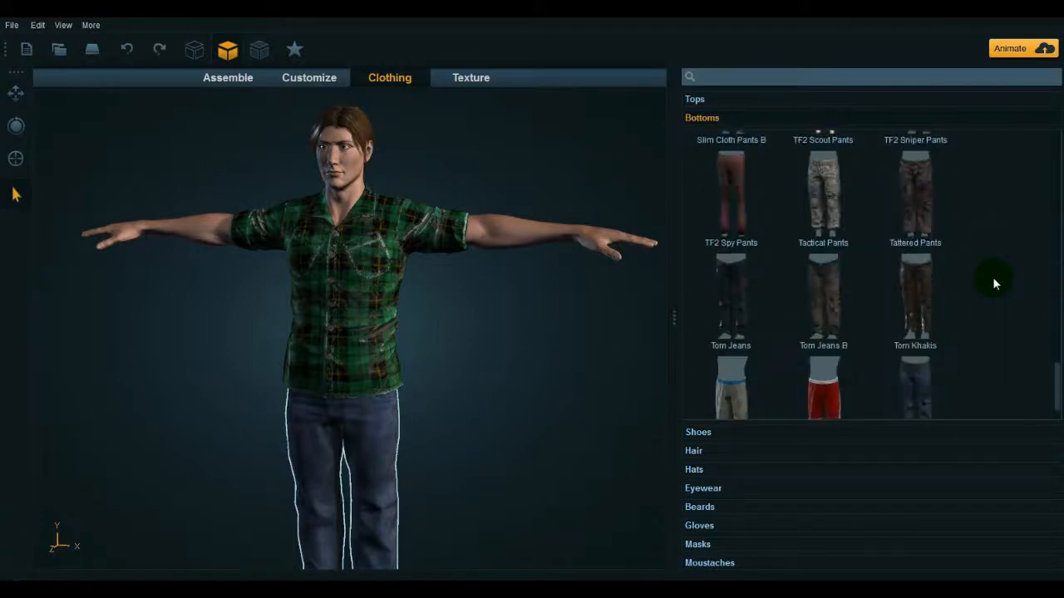
{"action": "scroll", "coordinate": [994, 284], "scroll_direction": "down", "scroll_amount": 1}
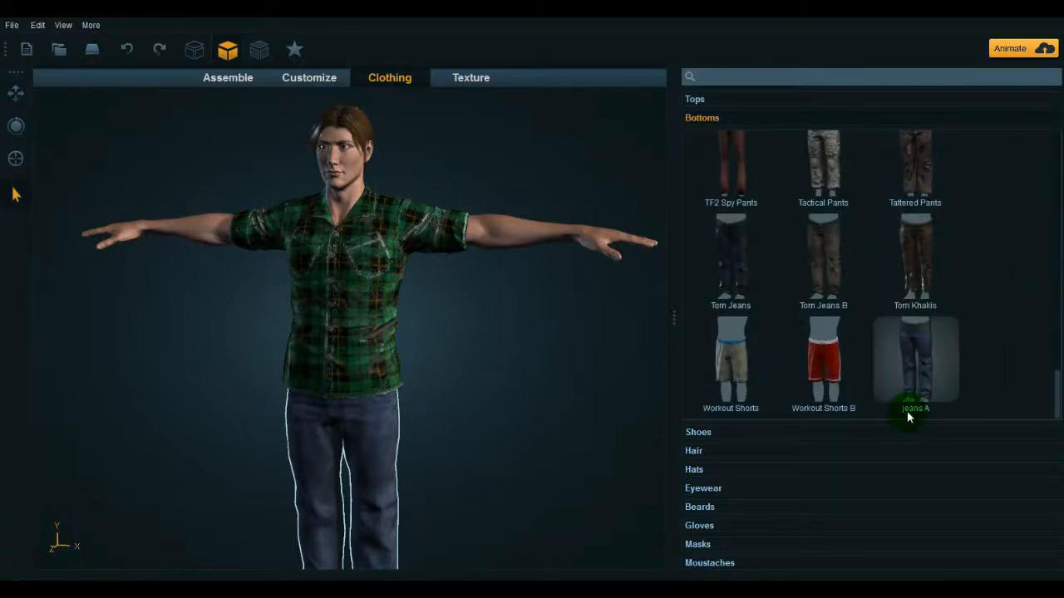
- Change the display name of the saved jeans item to Jeans A, with a capital J
{"action": "left_click", "coordinate": [918, 376]}
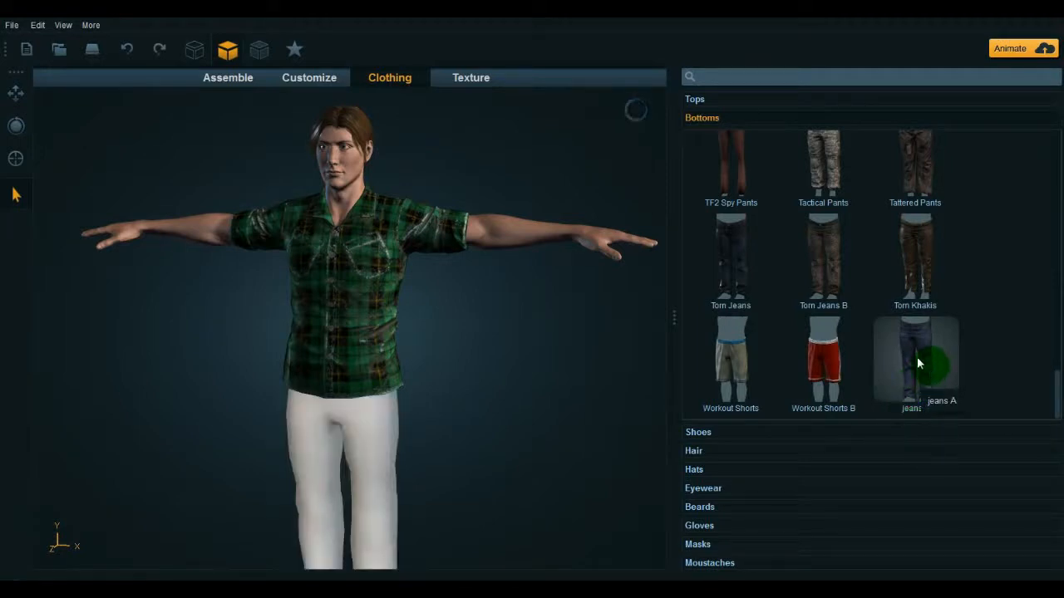
{"action": "right_click", "coordinate": [906, 360]}
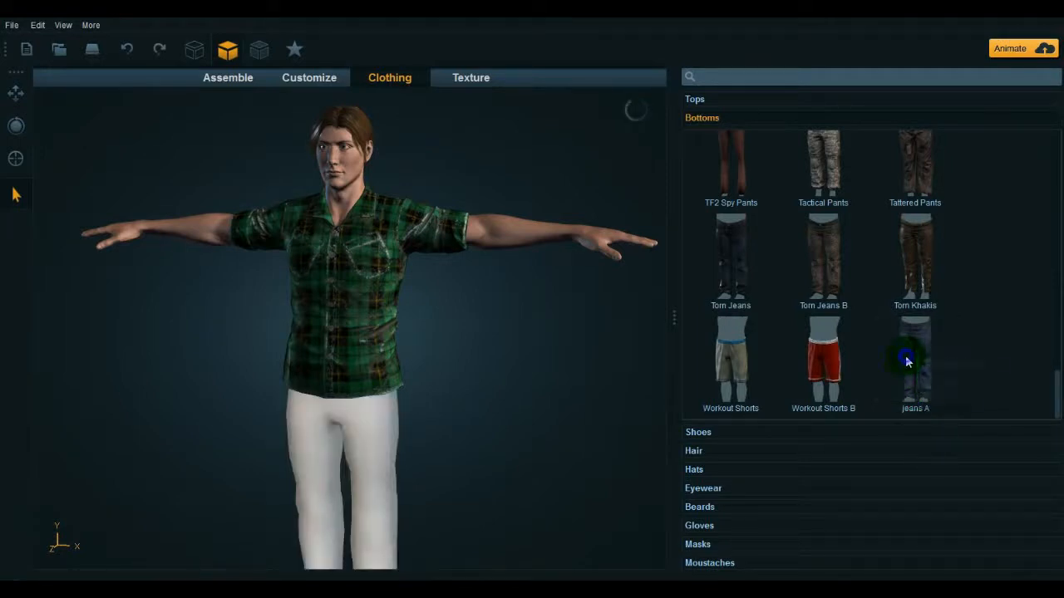
{"action": "left_click", "coordinate": [924, 366]}
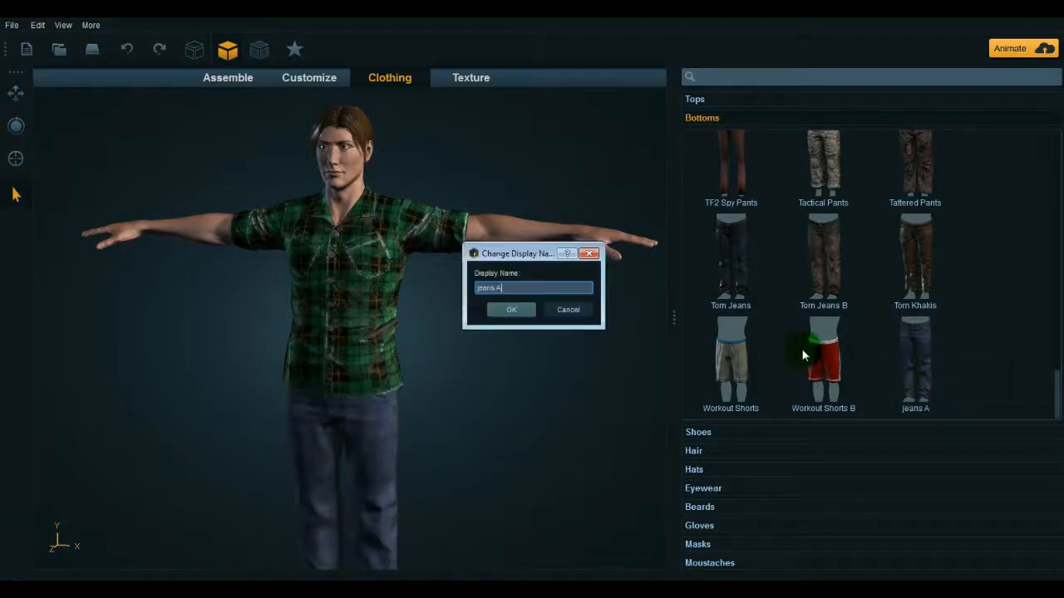
{"action": "left_click", "coordinate": [470, 297]}
{"action": "left_click", "coordinate": [483, 287]}
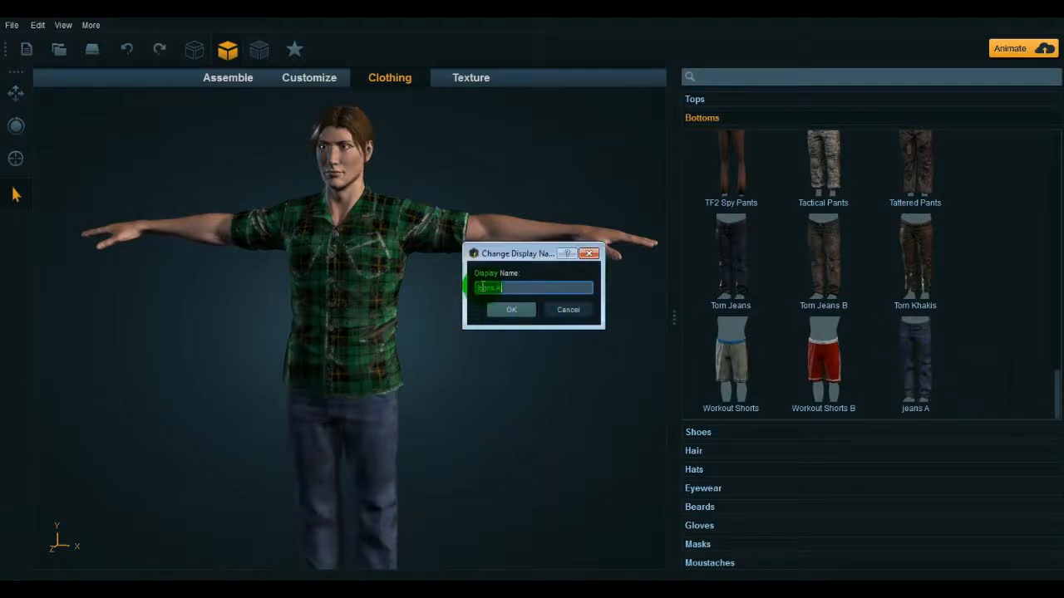
{"action": "left_click", "coordinate": [479, 292]}
{"action": "left_click", "coordinate": [497, 307]}
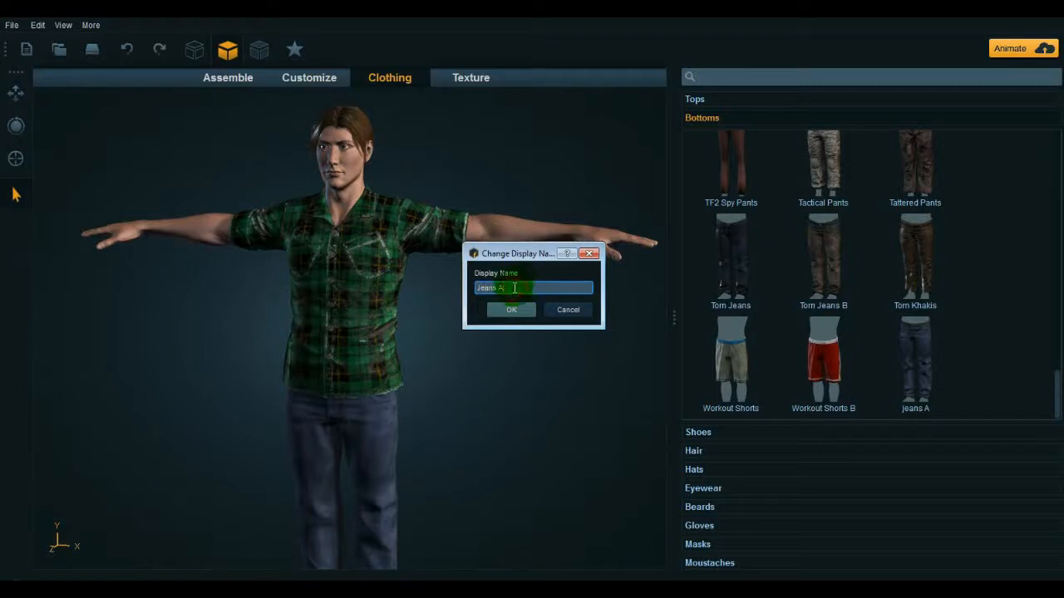
{"action": "left_click", "coordinate": [498, 309]}
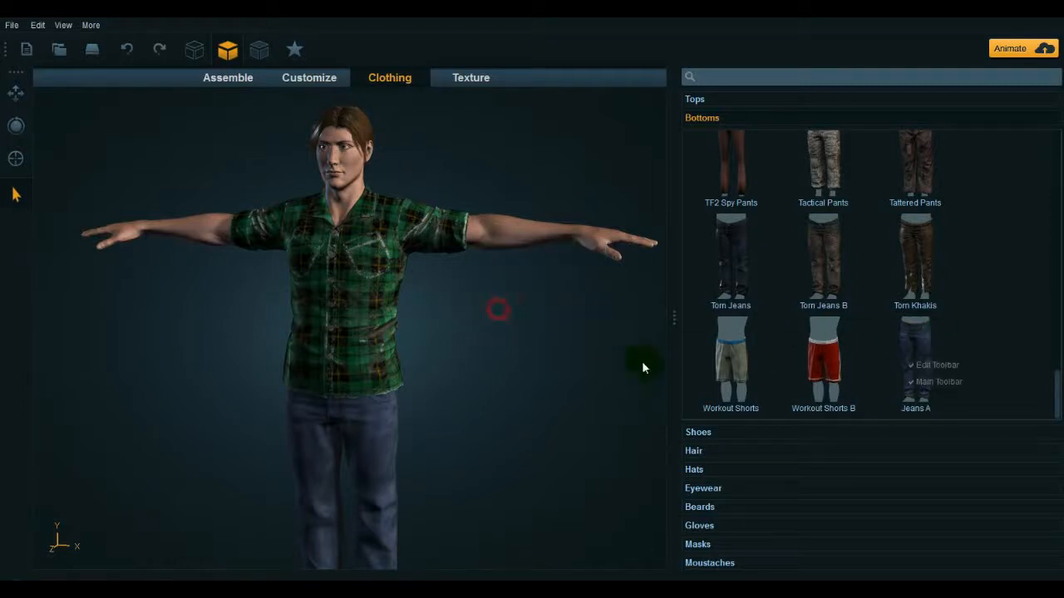
- Check where the renamed Jeans A item is listed in the Bottoms collection
{"action": "scroll", "coordinate": [993, 359], "scroll_direction": "up", "scroll_amount": 5}
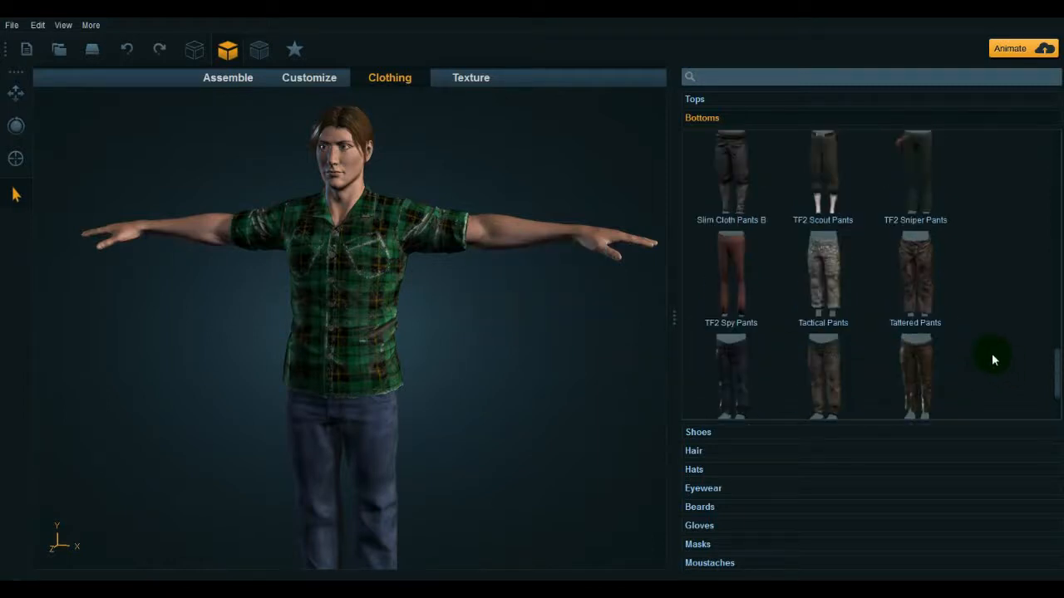
{"action": "scroll", "coordinate": [992, 353], "scroll_direction": "up", "scroll_amount": 3}
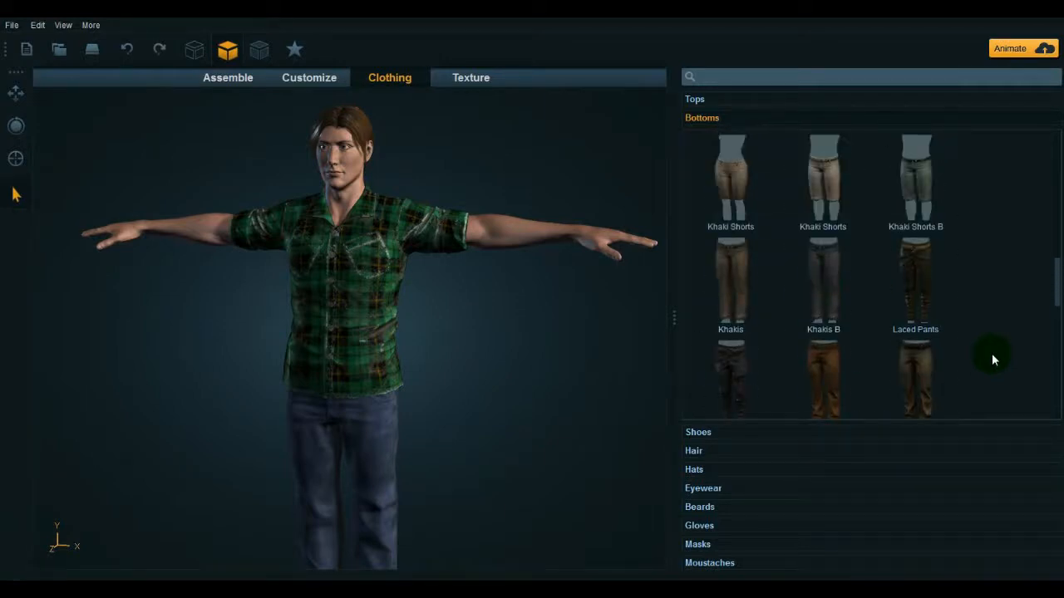
{"action": "scroll", "coordinate": [992, 354], "scroll_direction": "up", "scroll_amount": 3}
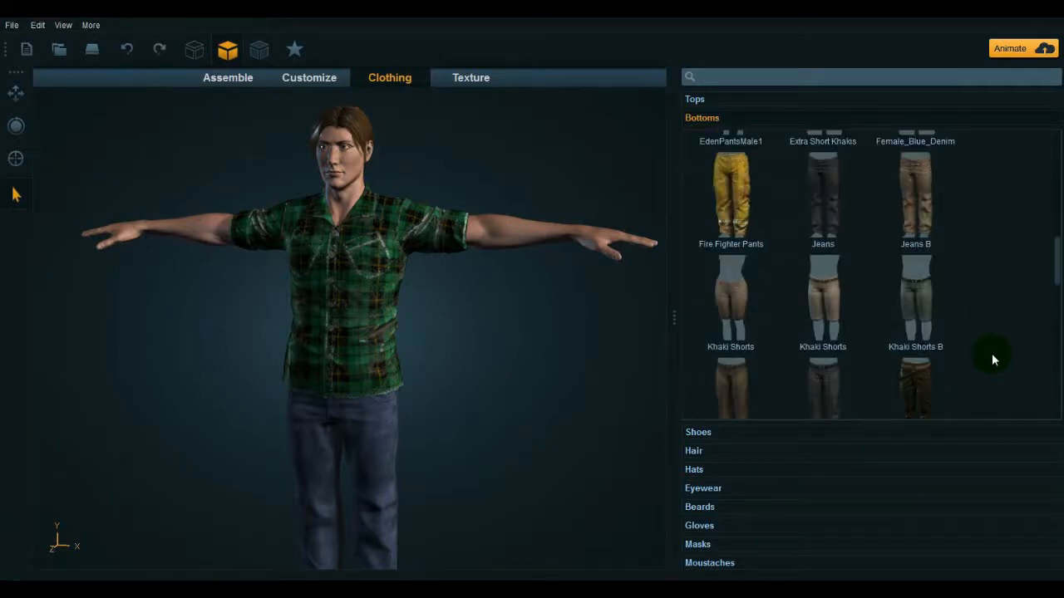
{"action": "scroll", "coordinate": [992, 353], "scroll_direction": "down", "scroll_amount": 7}
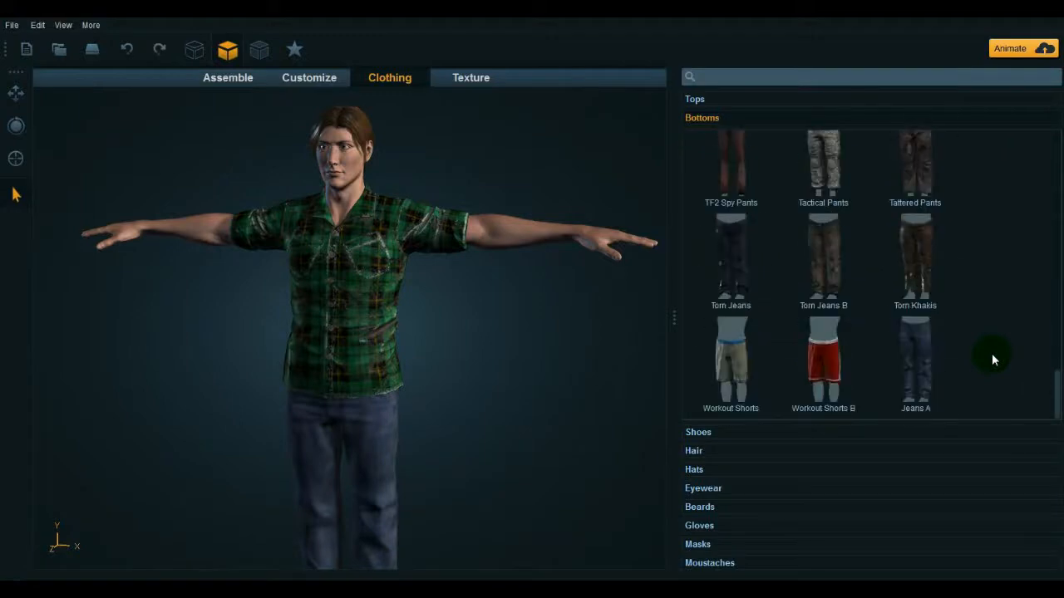
{"action": "scroll", "coordinate": [991, 353], "scroll_direction": "up", "scroll_amount": 8}
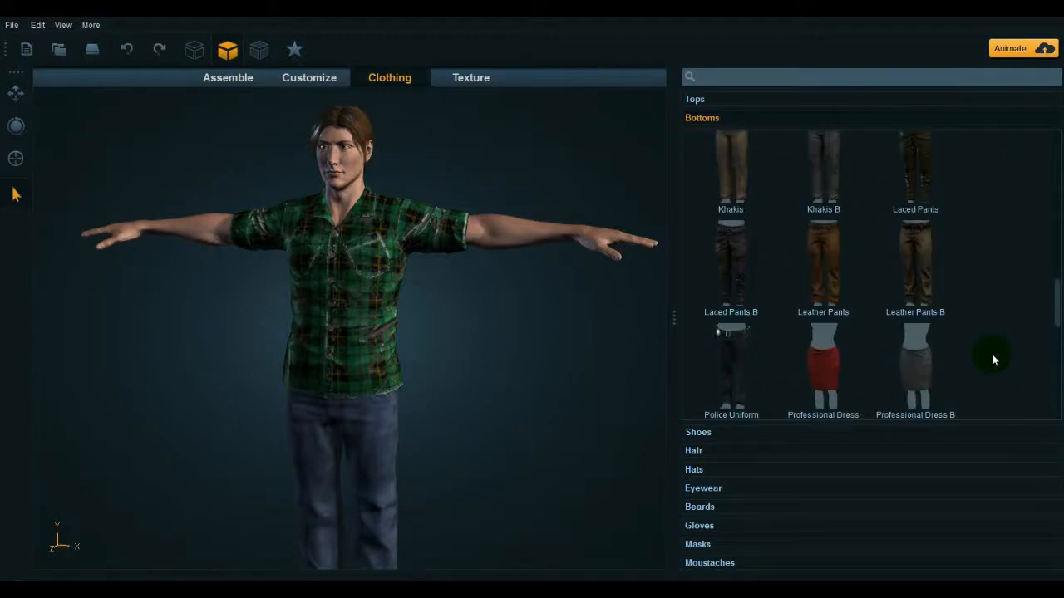
{"action": "scroll", "coordinate": [991, 353], "scroll_direction": "up", "scroll_amount": 2}
{"action": "scroll", "coordinate": [992, 353], "scroll_direction": "down", "scroll_amount": 3}
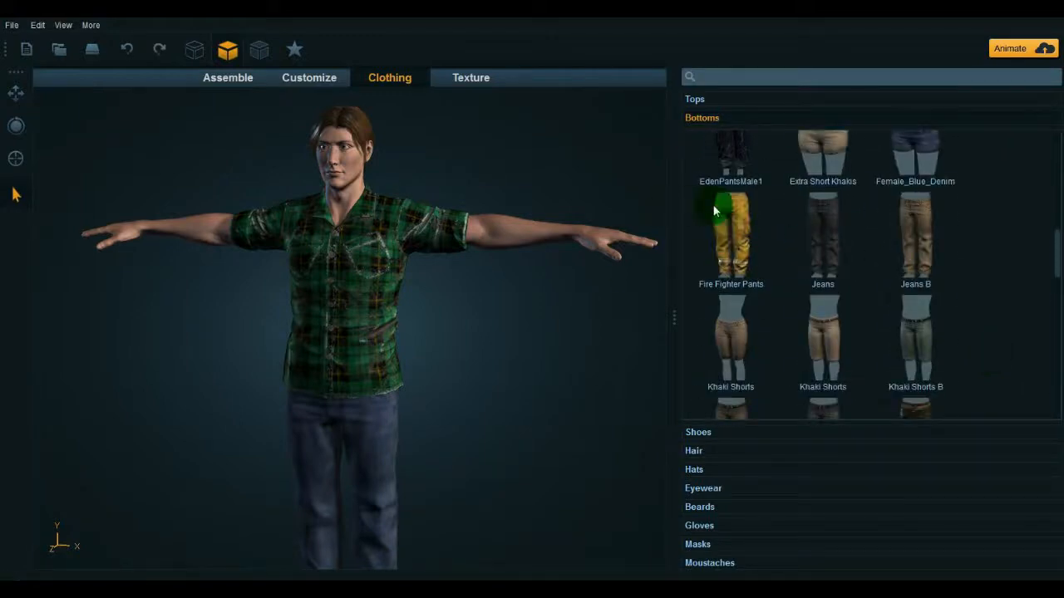
- Try the Fire Fighter Pants on the character, and put the saved Jeans A back on
{"action": "left_click", "coordinate": [748, 233]}
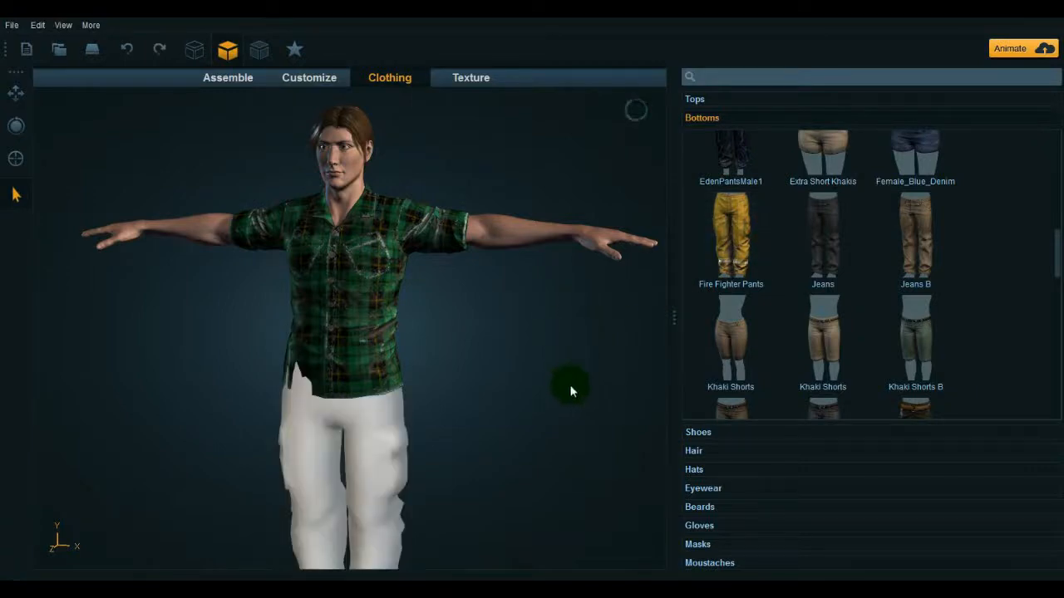
{"action": "middle_click_drag", "start_coordinate": [570, 403], "coordinate": [563, 324]}
{"action": "scroll", "coordinate": [563, 324], "scroll_direction": "down", "scroll_amount": 2}
{"action": "mouse_move", "coordinate": [563, 324]}
{"action": "left_mouse_down"}
{"action": "mouse_move", "coordinate": [294, 329]}
{"action": "mouse_move", "coordinate": [568, 315]}
{"action": "mouse_move", "coordinate": [536, 330]}
{"action": "mouse_move", "coordinate": [553, 316]}
{"action": "mouse_move", "coordinate": [576, 331]}
{"action": "left_mouse_up"}
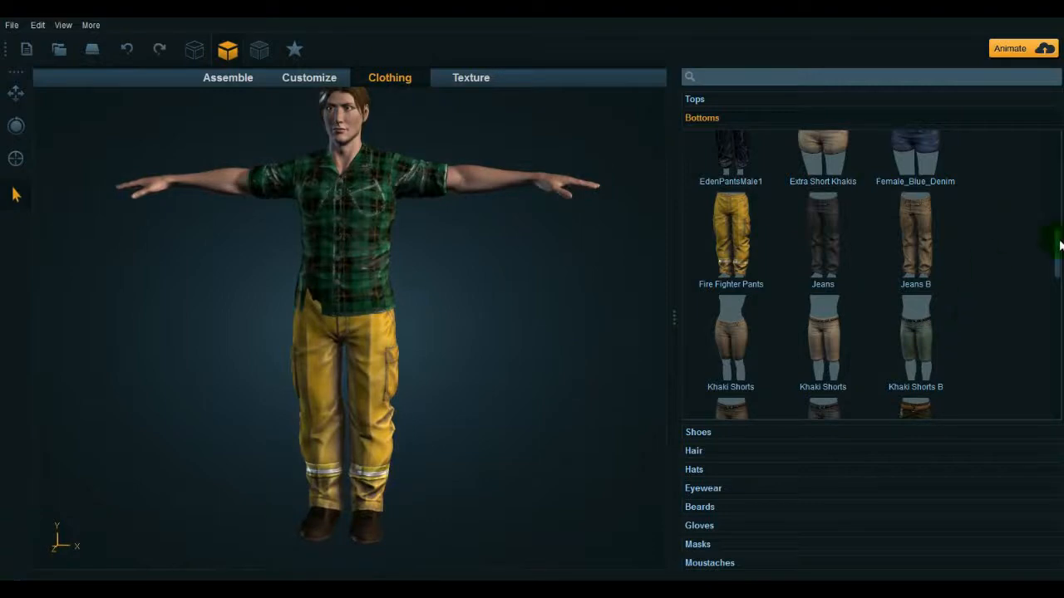
{"action": "left_click_drag", "start_coordinate": [1057, 241], "coordinate": [1052, 387]}
{"action": "left_click", "coordinate": [928, 360]}
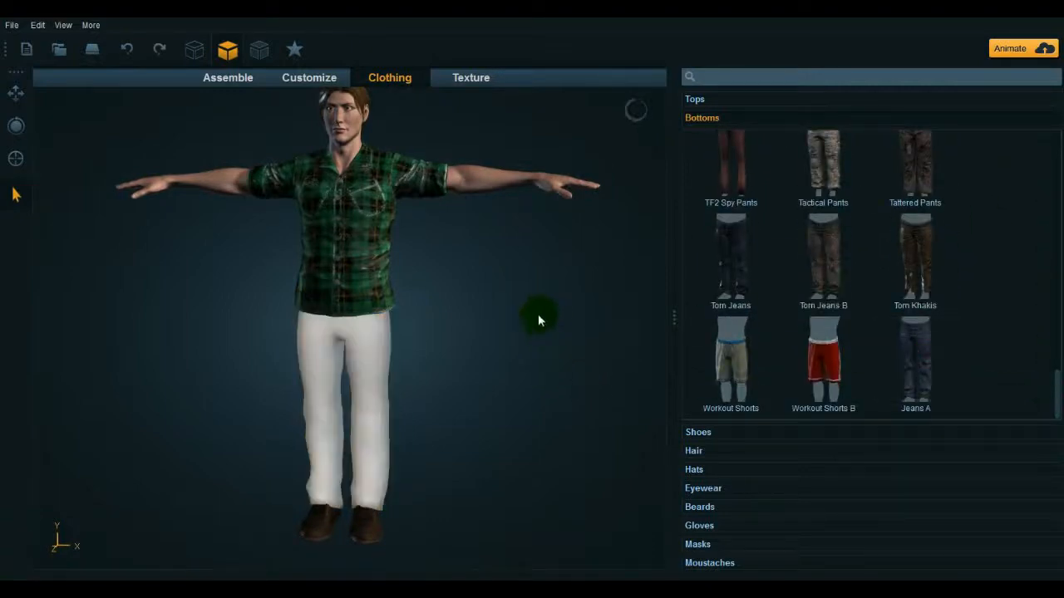
{"action": "left_click_drag", "start_coordinate": [538, 316], "coordinate": [518, 355]}
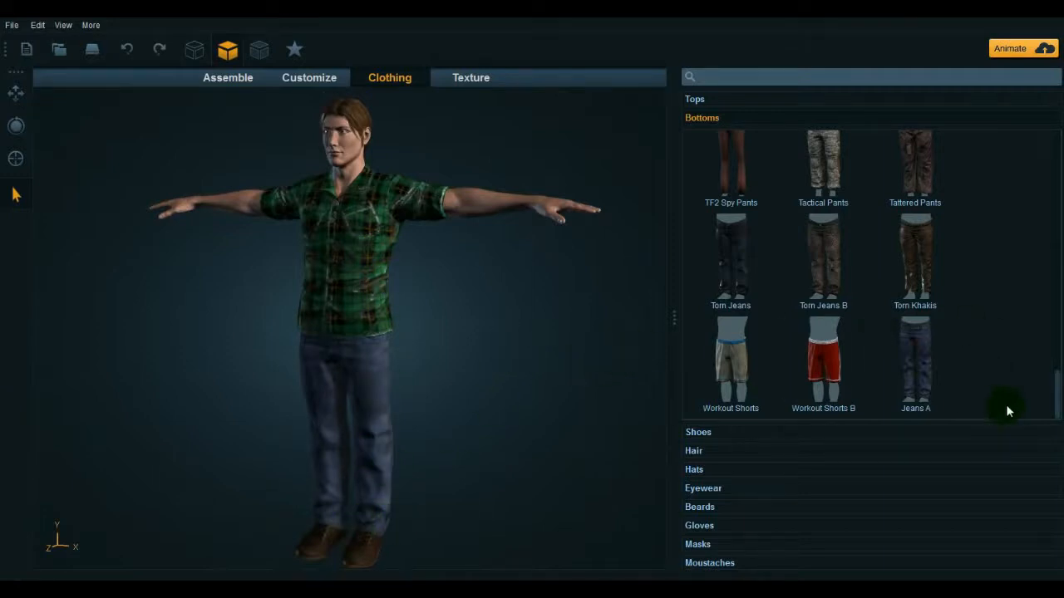
{"action": "scroll", "coordinate": [1055, 366], "scroll_direction": "up", "scroll_amount": 2}
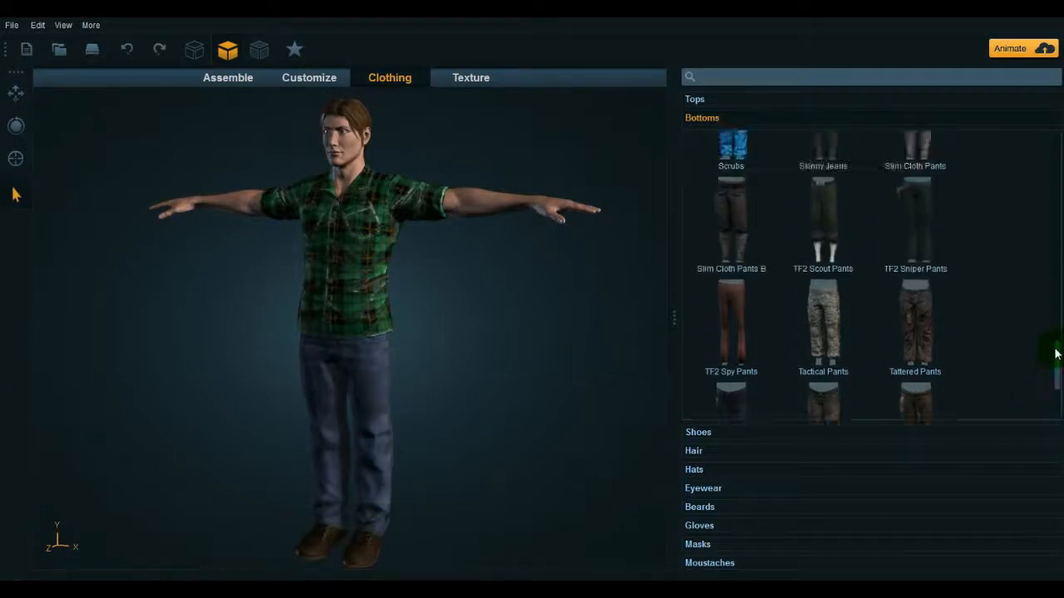
{"action": "left_click_drag", "start_coordinate": [1057, 365], "coordinate": [1058, 137]}
{"action": "left_click", "coordinate": [710, 106]}
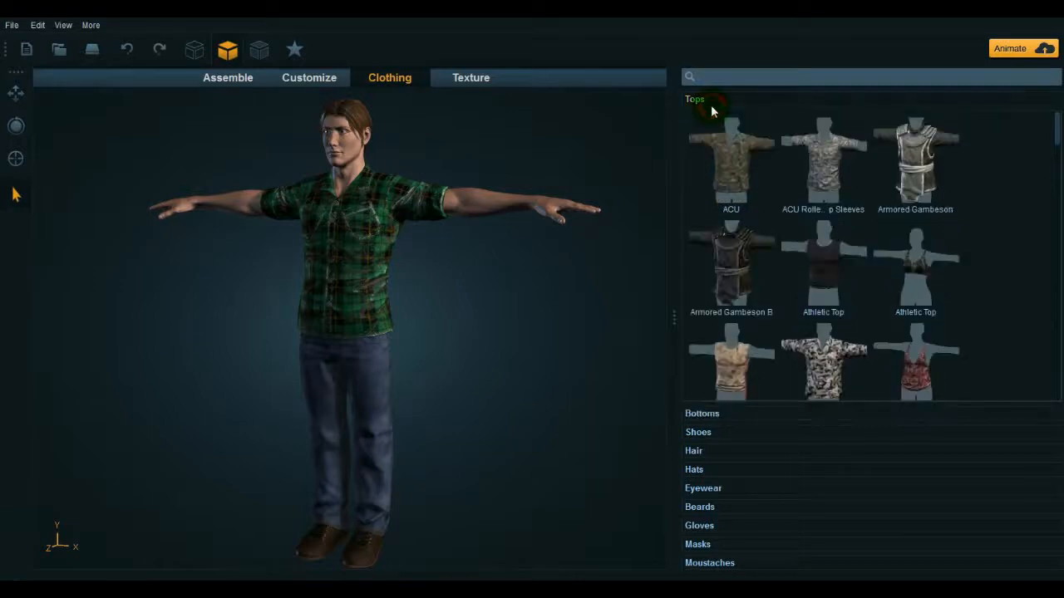
{"action": "left_click_drag", "start_coordinate": [807, 341], "coordinate": [485, 369]}
- Start saving the model as a new Fuse file and browse to the Tutorials folder inside MixamoFuse
{"action": "left_click", "coordinate": [12, 25]}
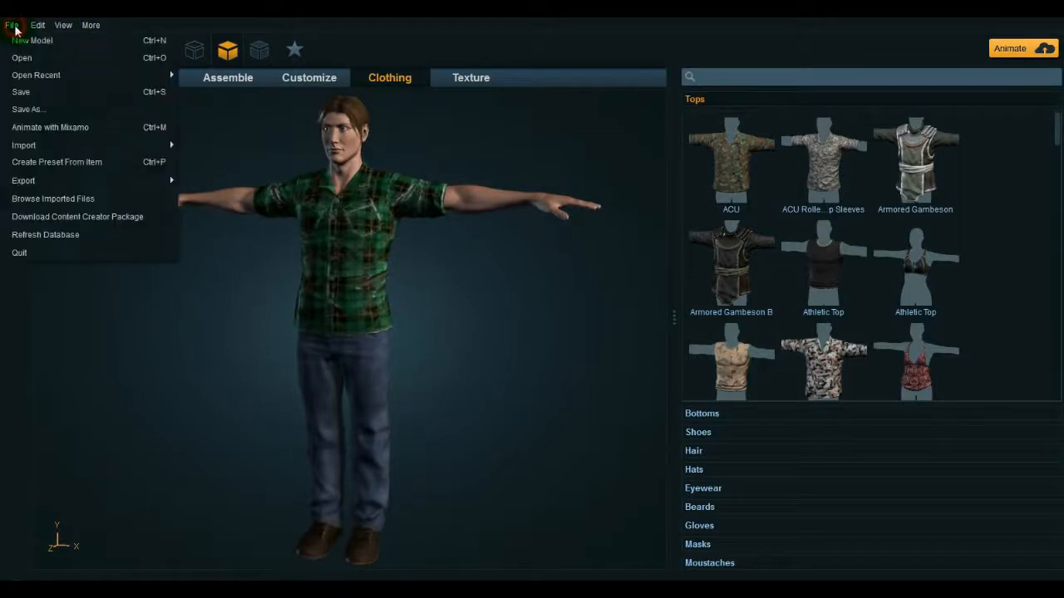
{"action": "left_click", "coordinate": [25, 110]}
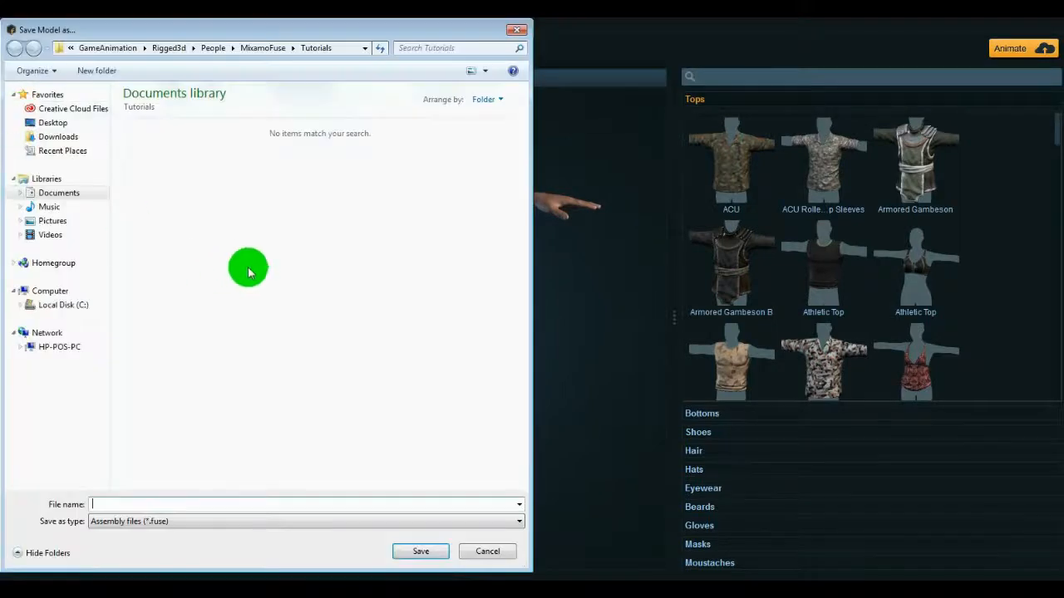
{"action": "left_click", "coordinate": [253, 47]}
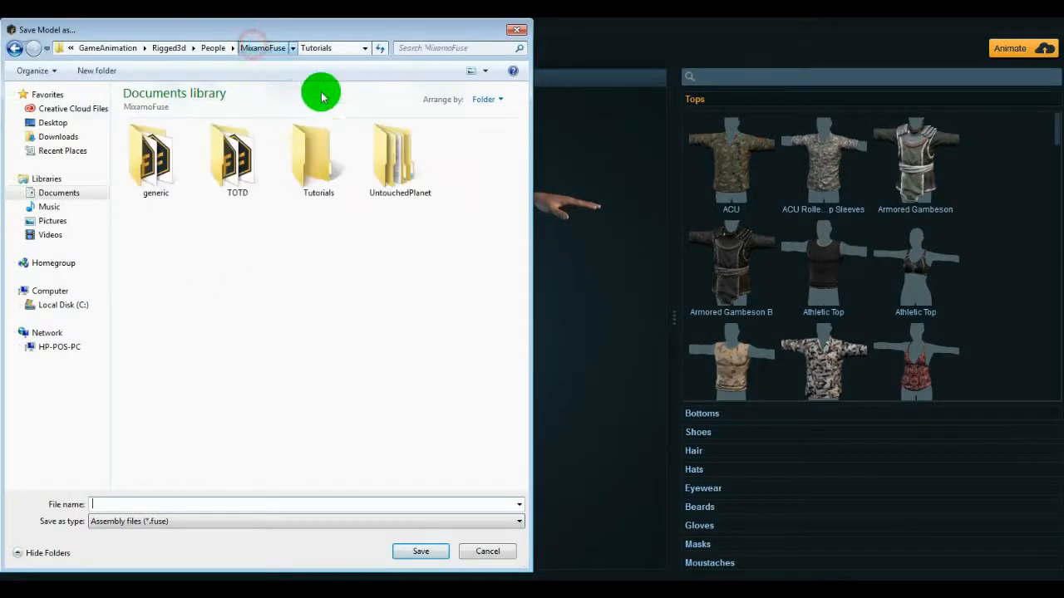
{"action": "double_click", "coordinate": [312, 158]}
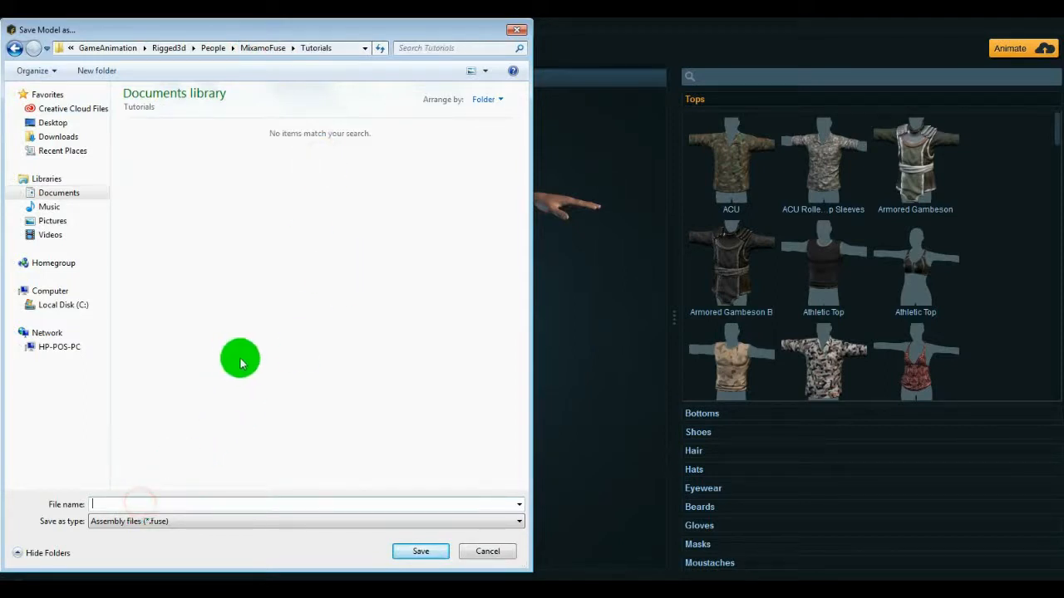
- Enter Tutorial_Male_01 as the file name of the model
{"action": "type", "text": "Tu"}
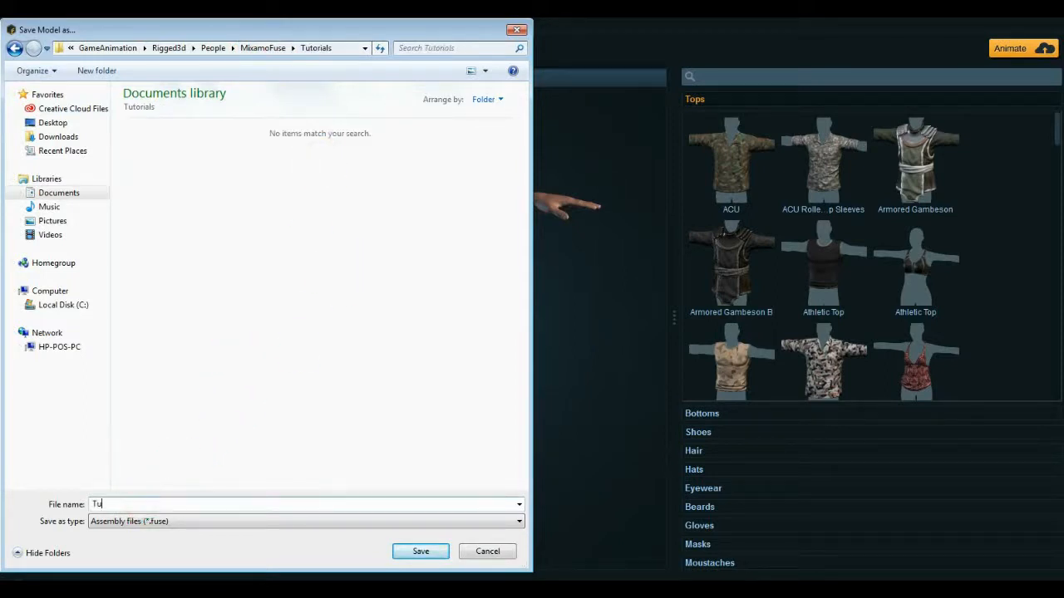
{"action": "type", "text": "torialMale"}
{"action": "key", "text": "Left"}
{"action": "type", "text": "_"}
{"action": "key", "text": "Right"}
{"action": "type", "text": "_01"}
- Copy the file name Tutorial_Male_01 for reuse and save the model in the Tutorials folder
{"action": "left_click_drag", "start_coordinate": [166, 503], "coordinate": [98, 520]}
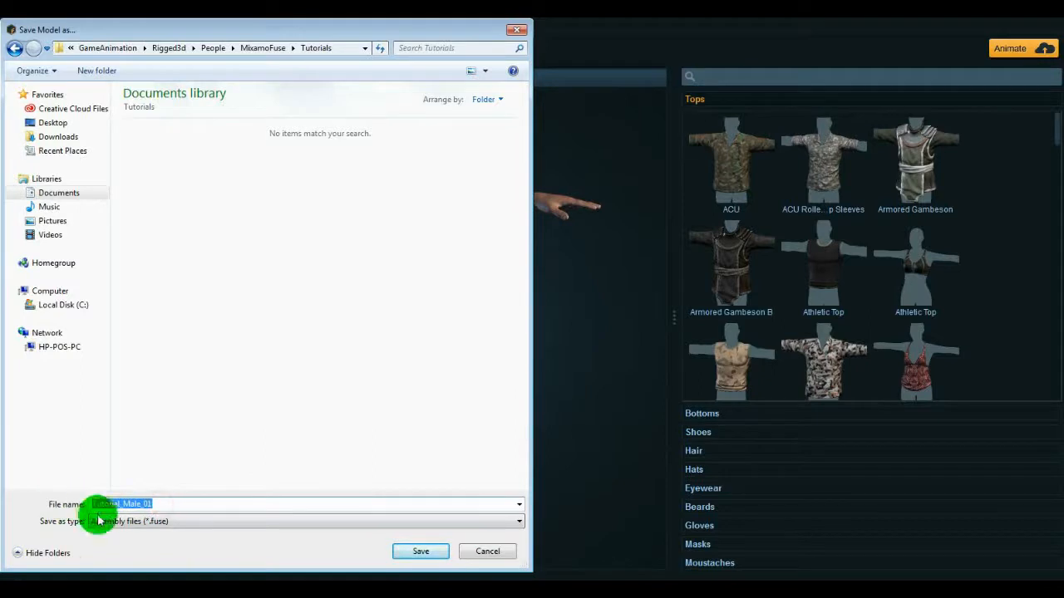
{"action": "right_click", "coordinate": [109, 503]}
{"action": "left_click", "coordinate": [145, 360]}
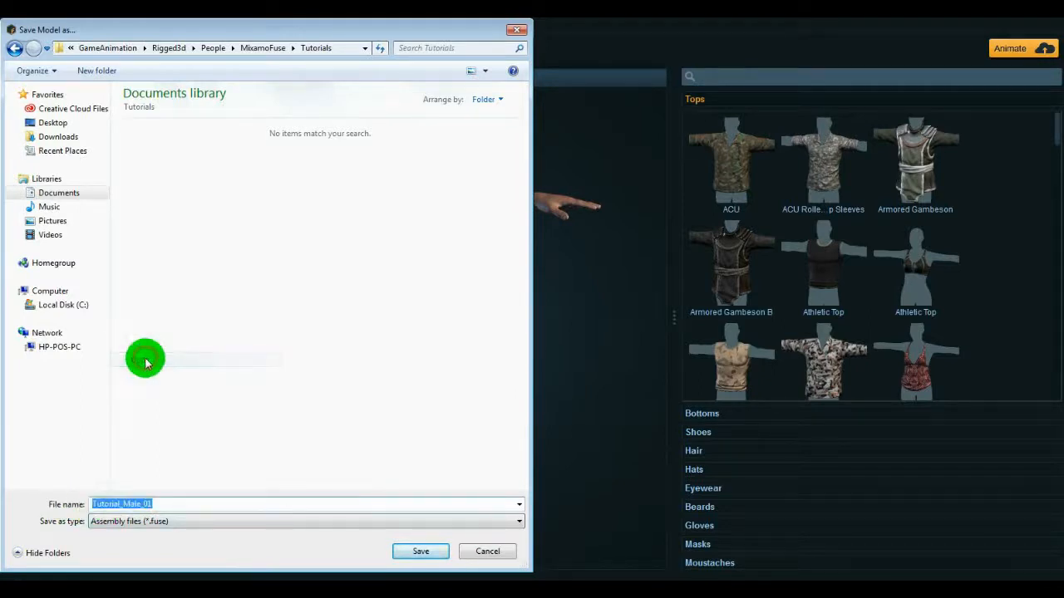
{"action": "left_click", "coordinate": [183, 504]}
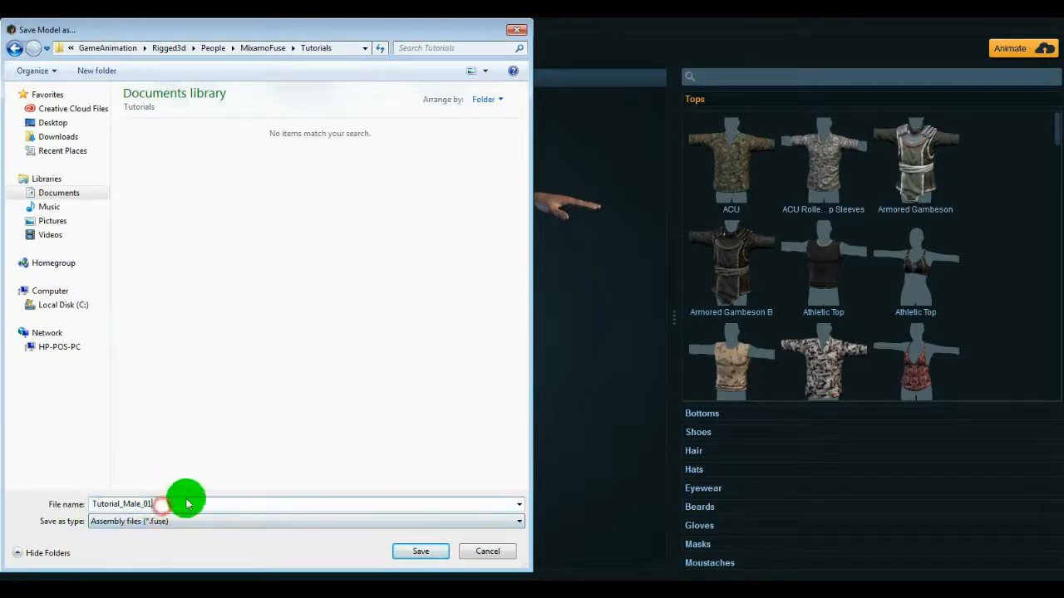
{"action": "left_click", "coordinate": [421, 556]}
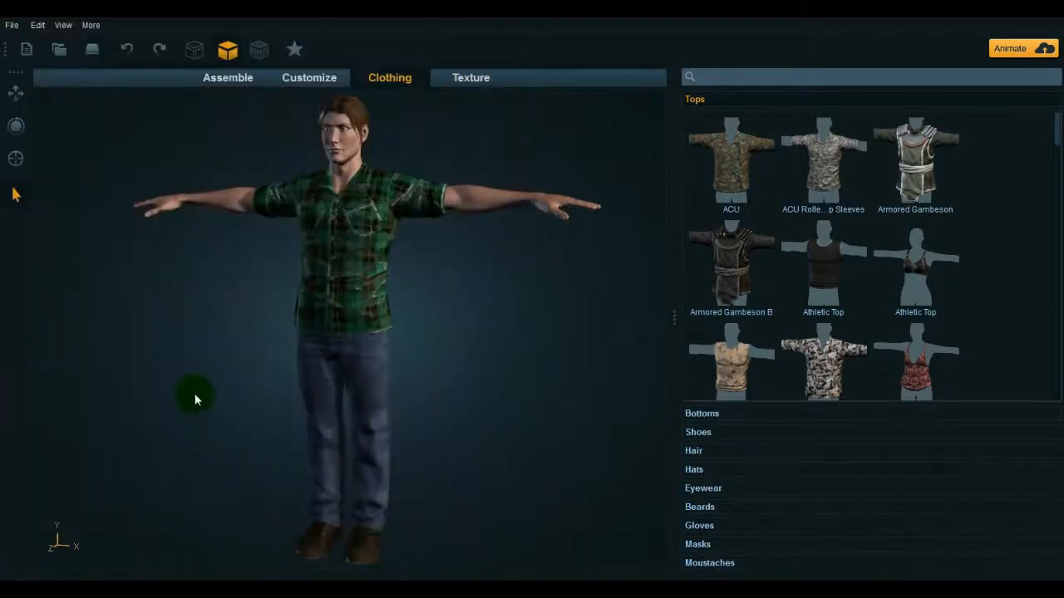
- Check the Tutorials folder for the saved model file in the model loading dialog, and leave without loading it
{"action": "left_click", "coordinate": [12, 25]}
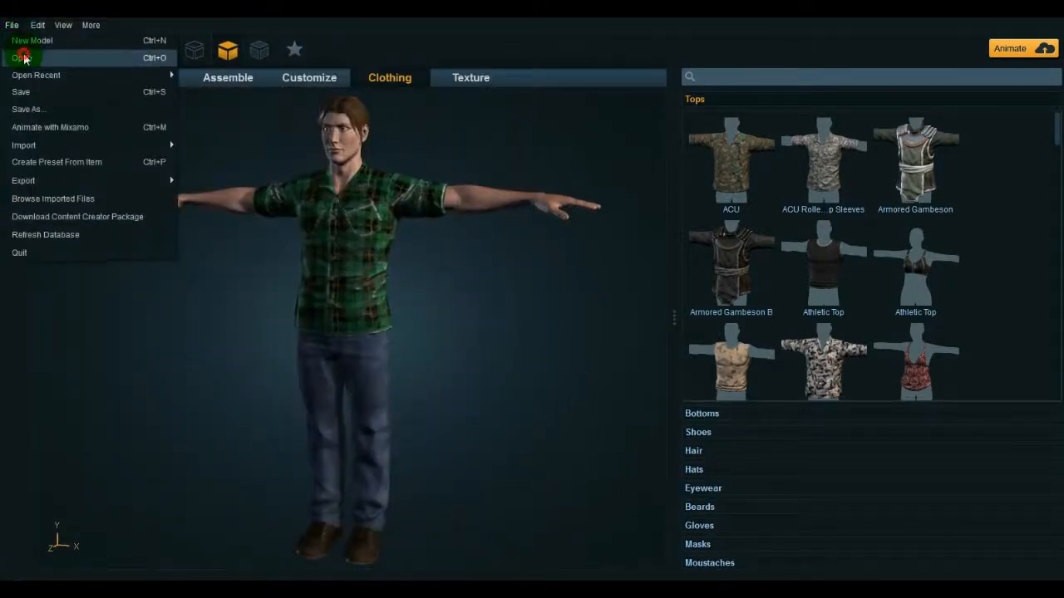
{"action": "left_click", "coordinate": [25, 57]}
{"action": "left_click", "coordinate": [156, 159]}
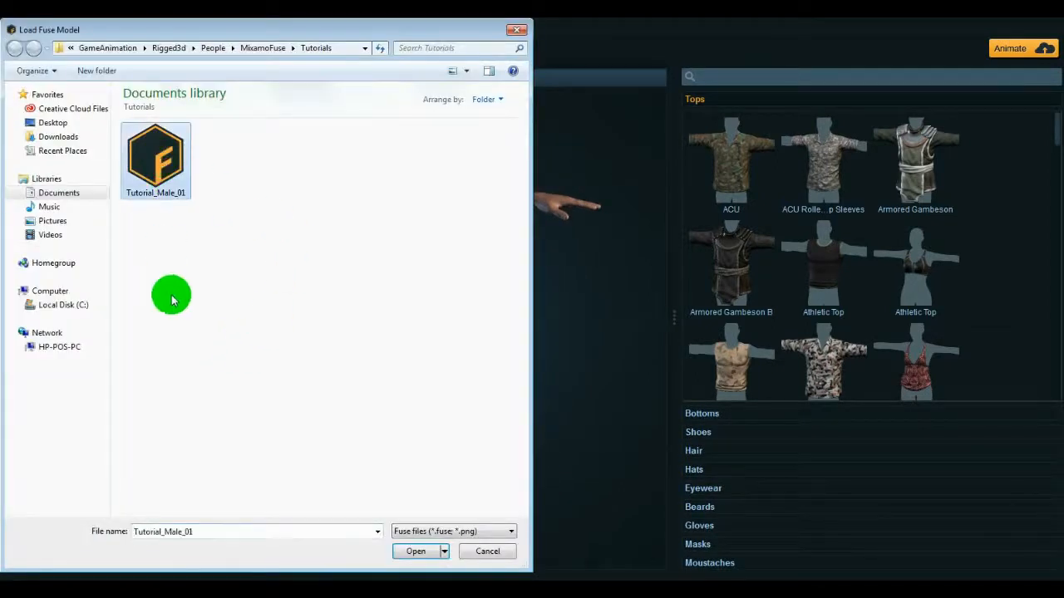
{"action": "left_click", "coordinate": [516, 30]}
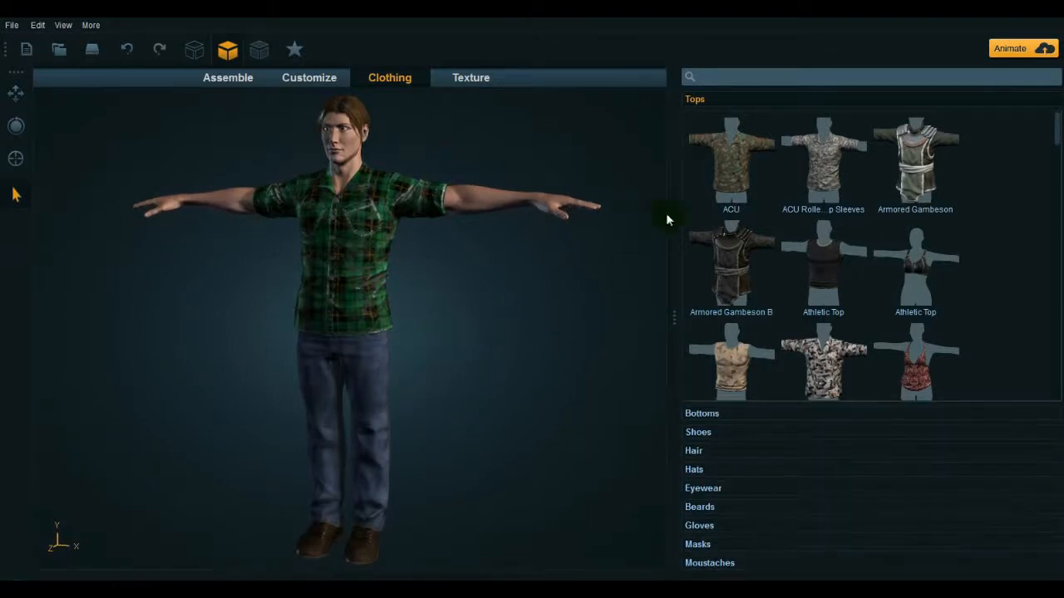
- Open the export options for exporting the model as OBJ
{"action": "left_click", "coordinate": [1016, 50]}
{"action": "left_click", "coordinate": [12, 25]}
{"action": "mouse_move", "coordinate": [44, 178]}
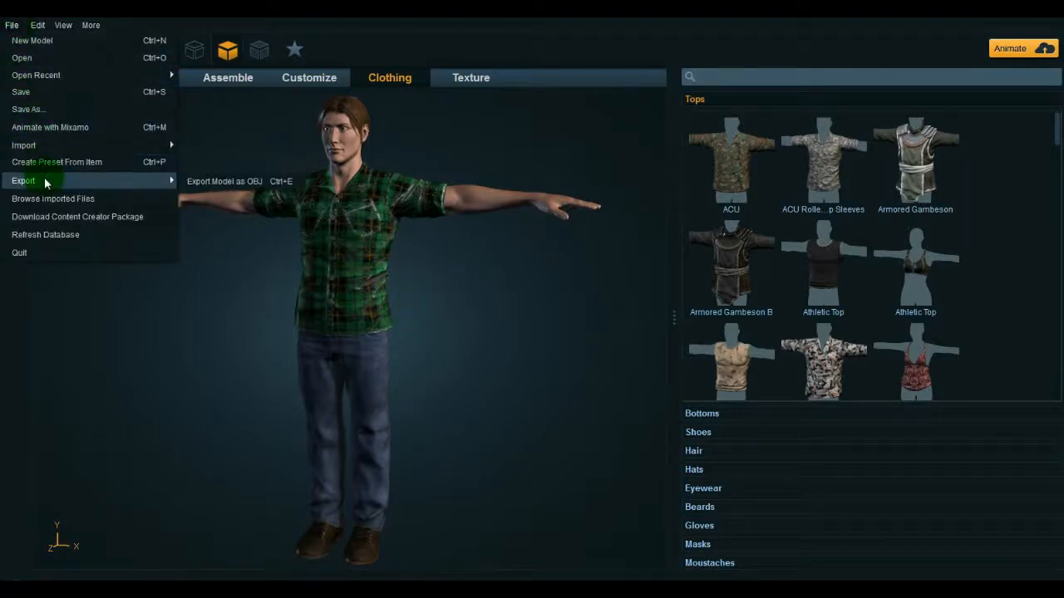
{"action": "left_click", "coordinate": [221, 182]}
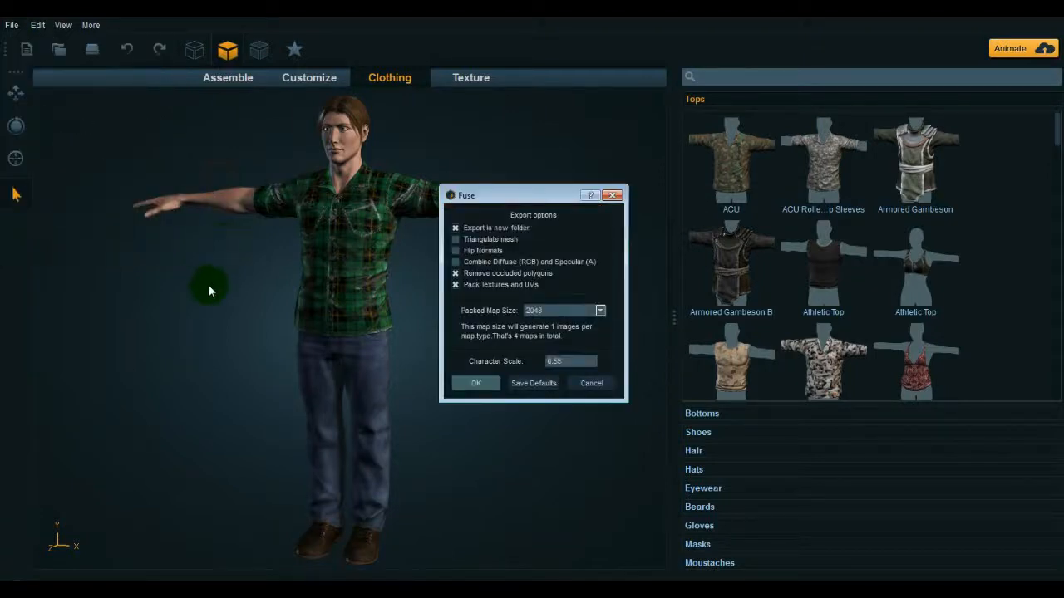
- Switch the removal of occluded polygons off and back on in the export options
{"action": "left_click", "coordinate": [454, 227]}
{"action": "left_click", "coordinate": [455, 273]}
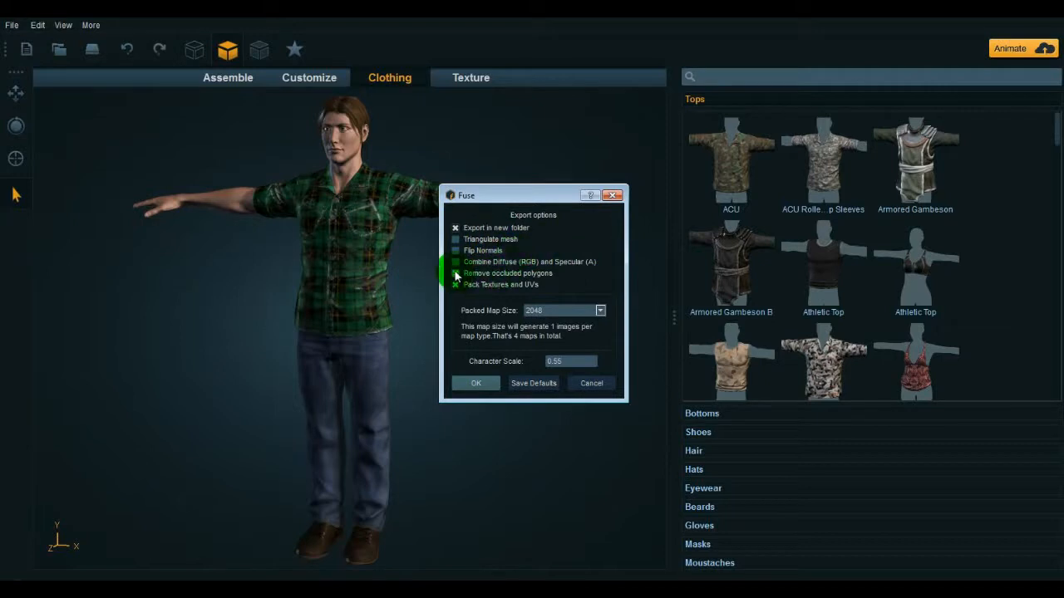
{"action": "left_click", "coordinate": [455, 273]}
- Try a packed map size of 1024 and set it back to 2048
{"action": "left_click", "coordinate": [600, 310]}
{"action": "left_click", "coordinate": [544, 333]}
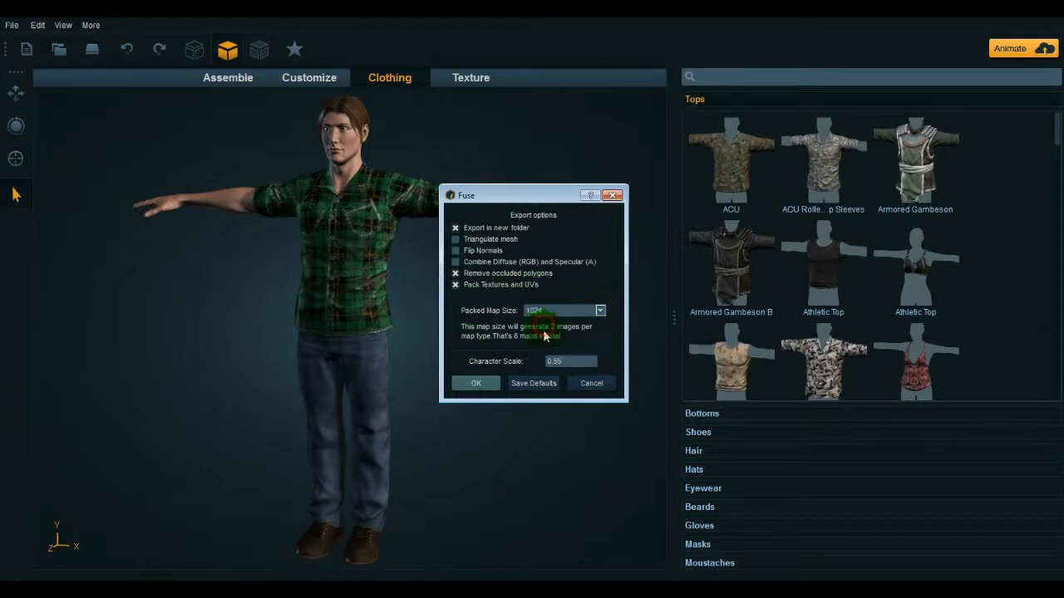
{"action": "left_click", "coordinate": [537, 310]}
{"action": "left_click", "coordinate": [535, 332]}
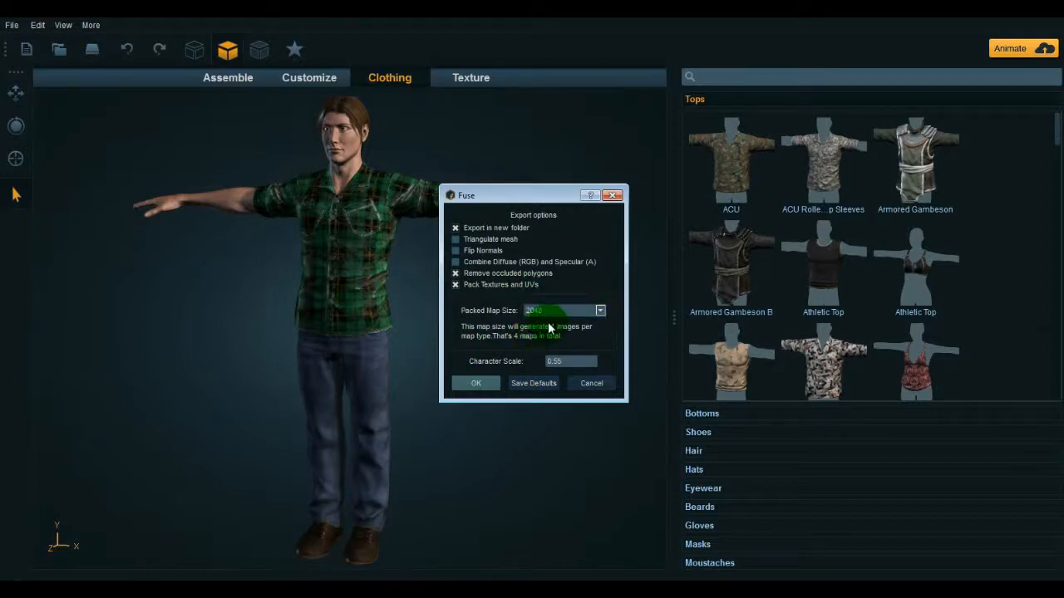
{"action": "left_click", "coordinate": [599, 310]}
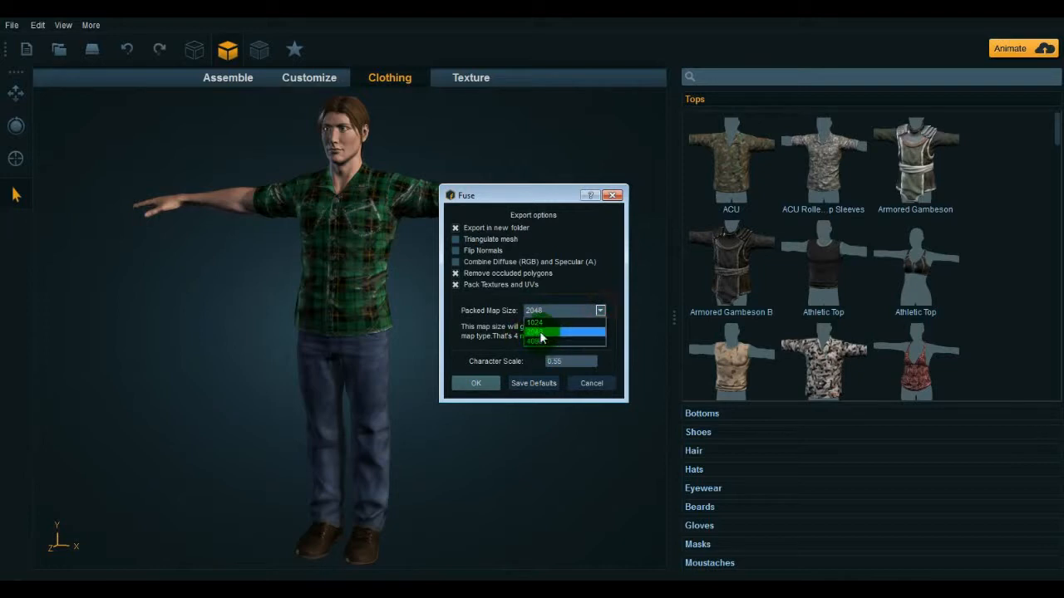
{"action": "left_click", "coordinate": [539, 333]}
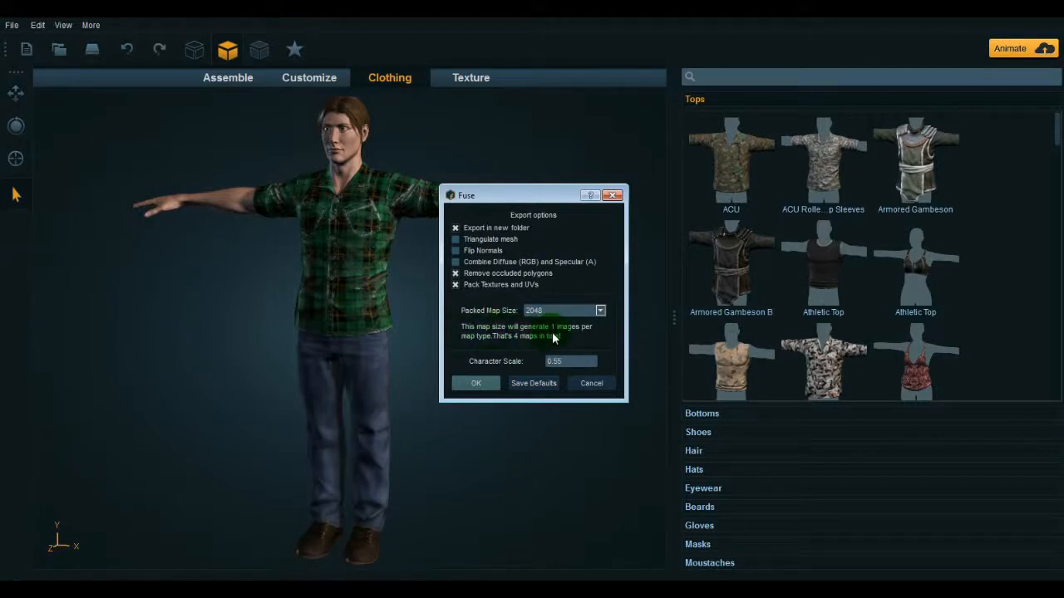
- Save the current export options as defaults and accept them for the OBJ export
{"action": "double_click", "coordinate": [570, 361]}
{"action": "left_click", "coordinate": [554, 383]}
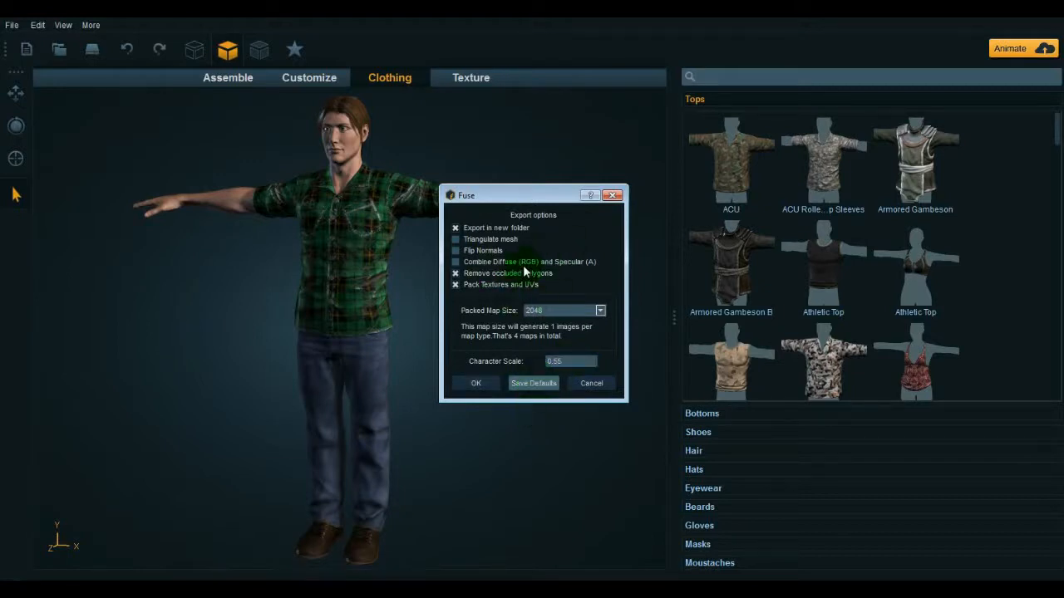
{"action": "left_click", "coordinate": [475, 383]}
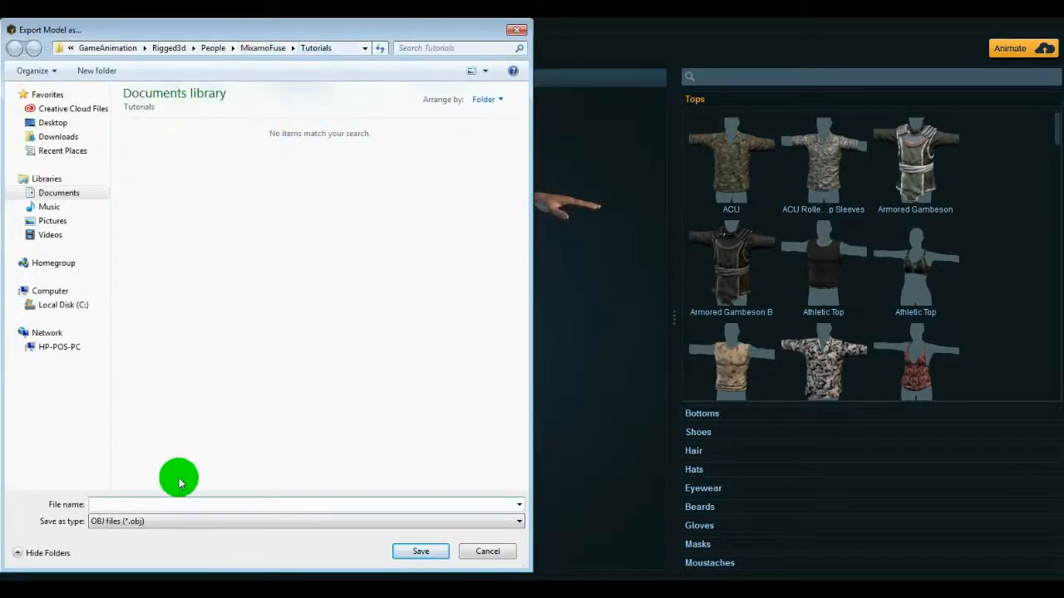
- Paste Tutorial_Male_01 as the OBJ file name and export the model to the Tutorials folder
{"action": "right_click", "coordinate": [114, 501]}
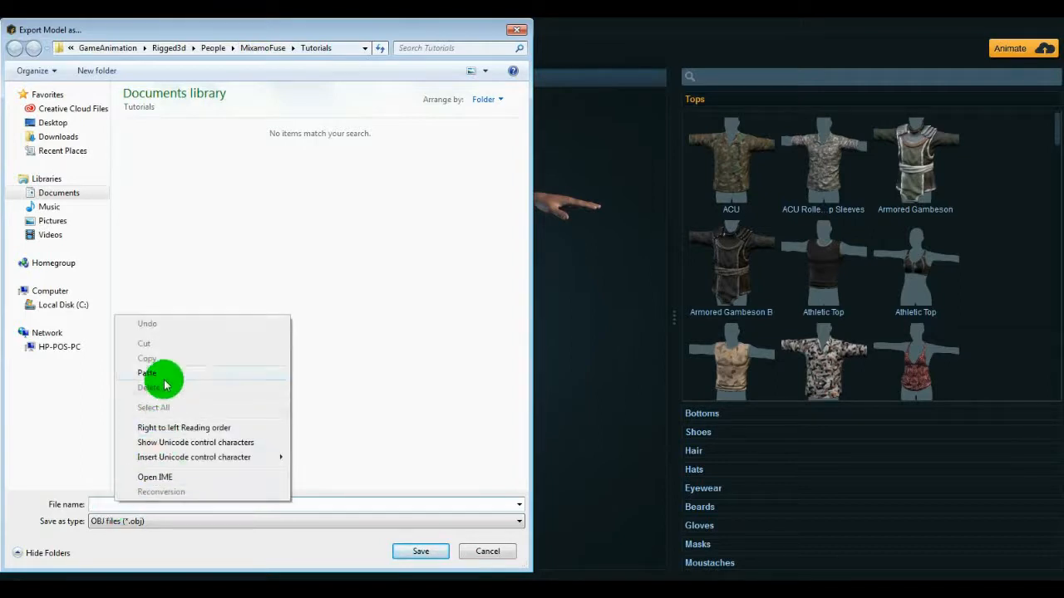
{"action": "left_click", "coordinate": [158, 374]}
{"action": "left_click", "coordinate": [165, 502]}
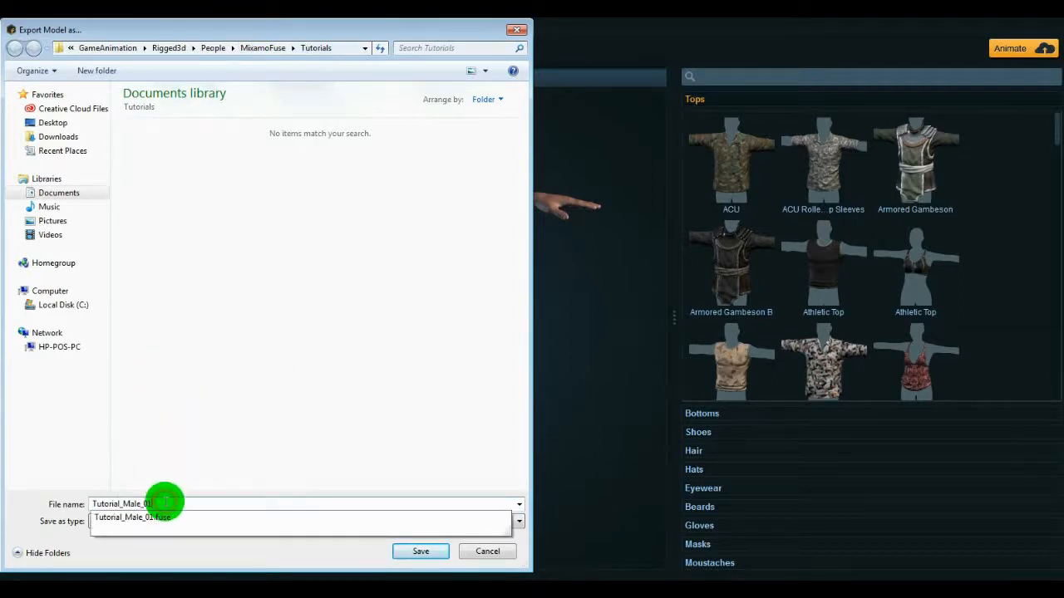
{"action": "left_click", "coordinate": [151, 553]}
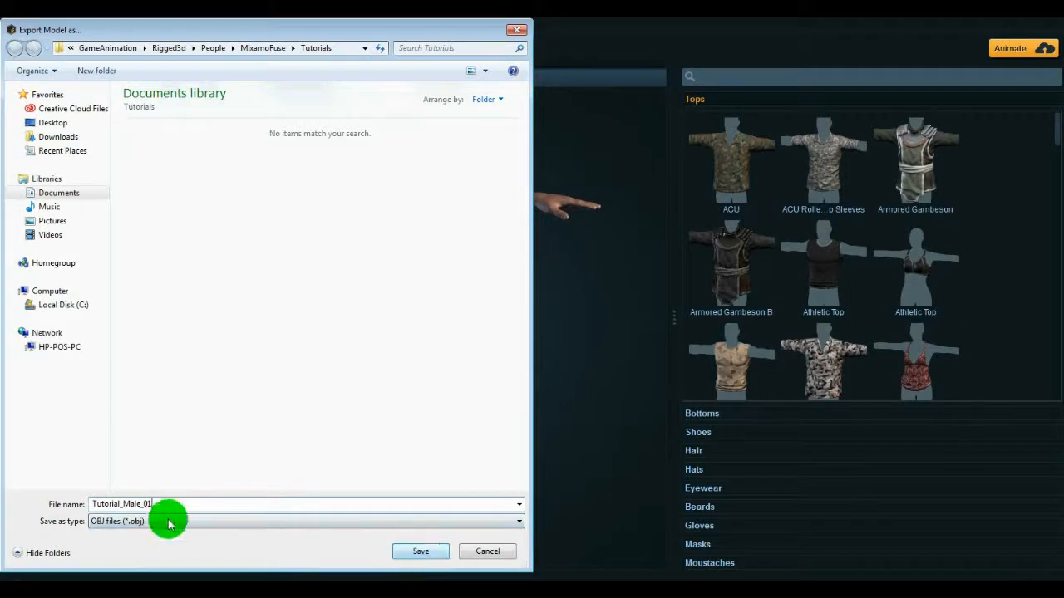
{"action": "left_click", "coordinate": [418, 553]}
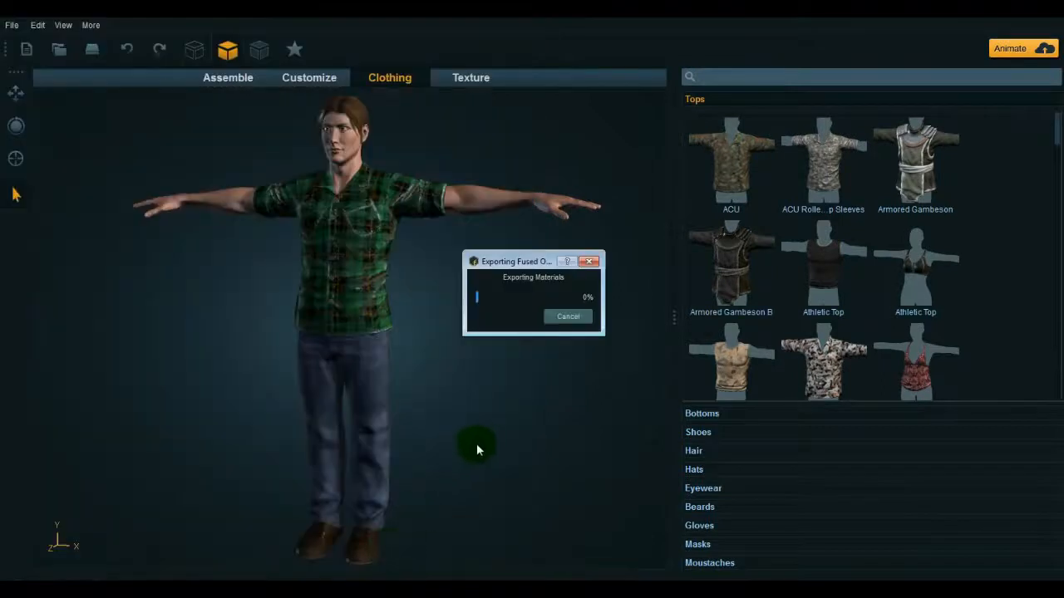